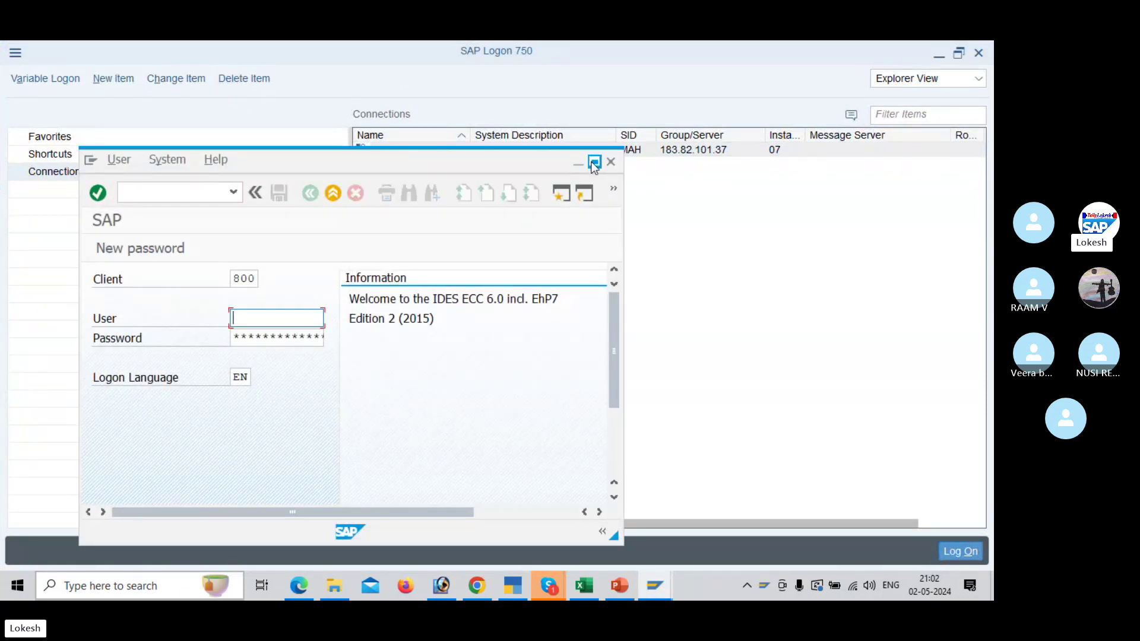
# Step: Log on to SAP client 800 in a maximized window with the user ID and password
pyautogui.click(593, 161)
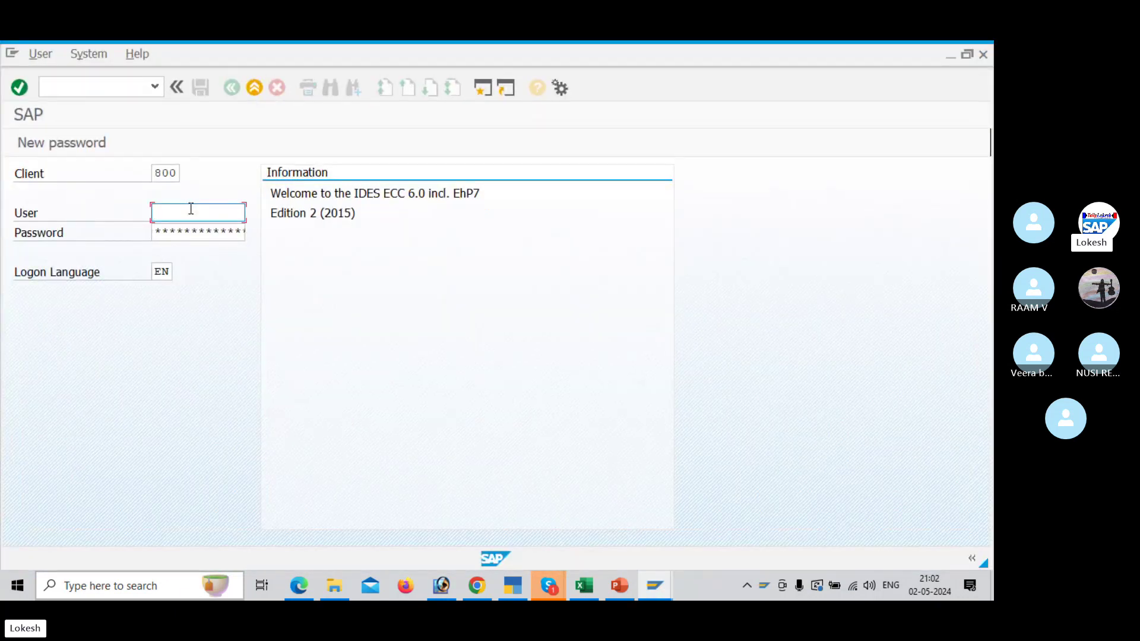
pyautogui.click(191, 208)
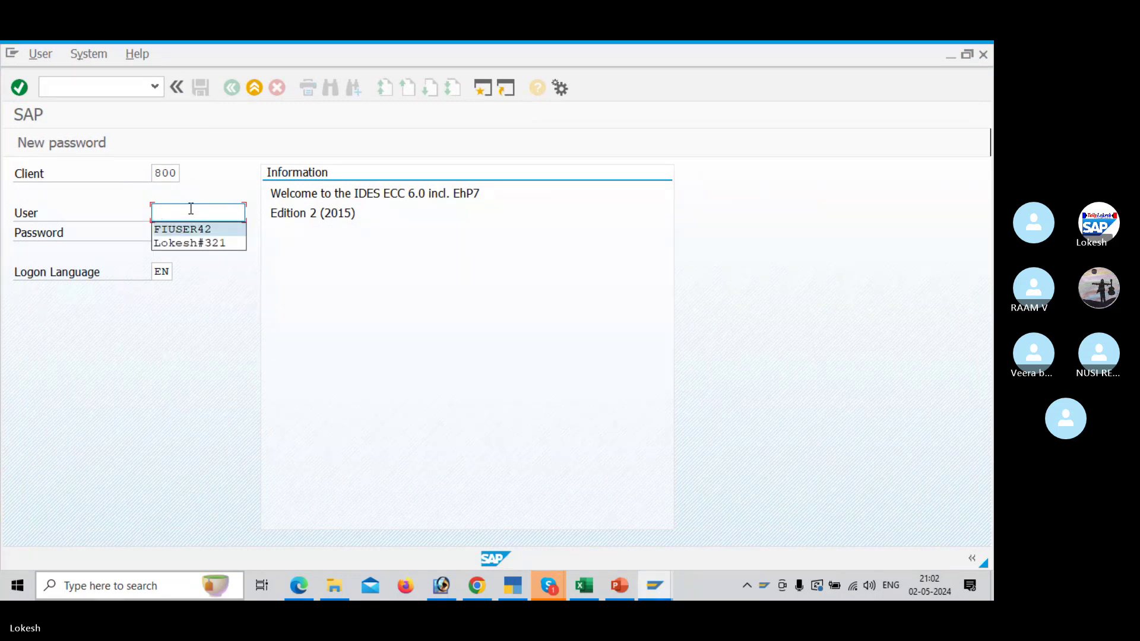
pyautogui.press('Return')
pyautogui.press('Tab')
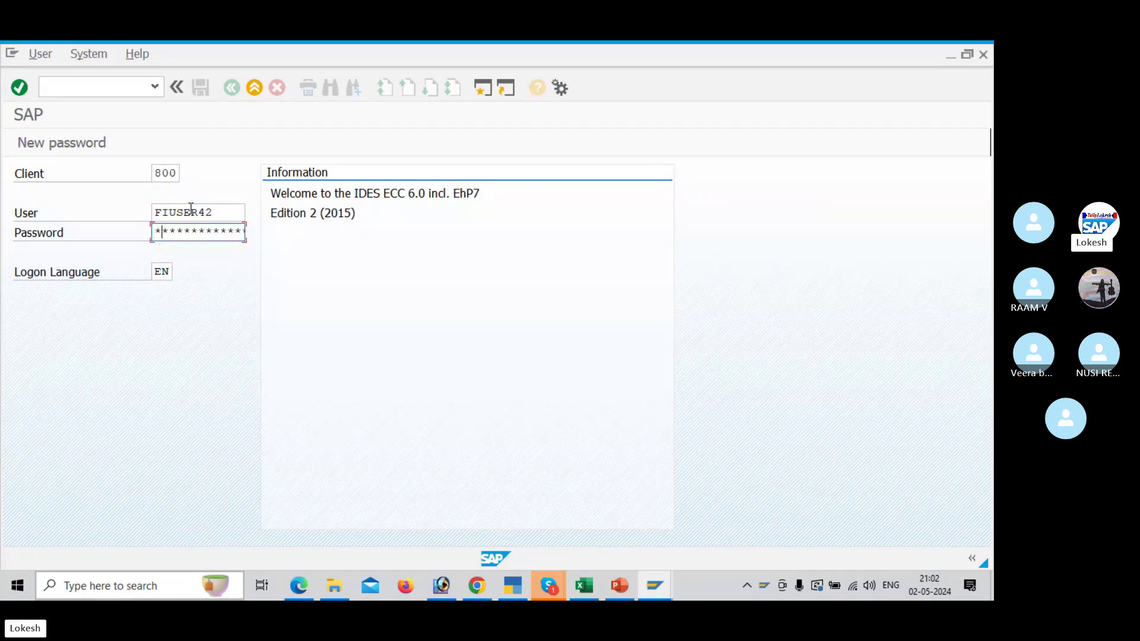
pyautogui.press('Right')
pyautogui.press('Right')
pyautogui.press('Right')
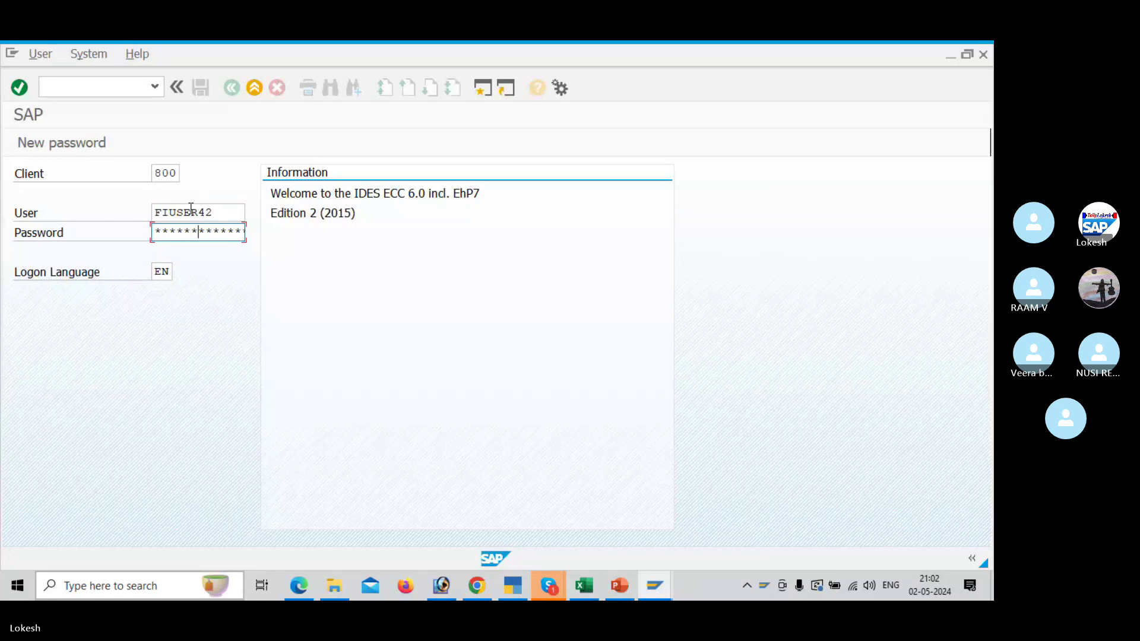
pyautogui.press('Right')
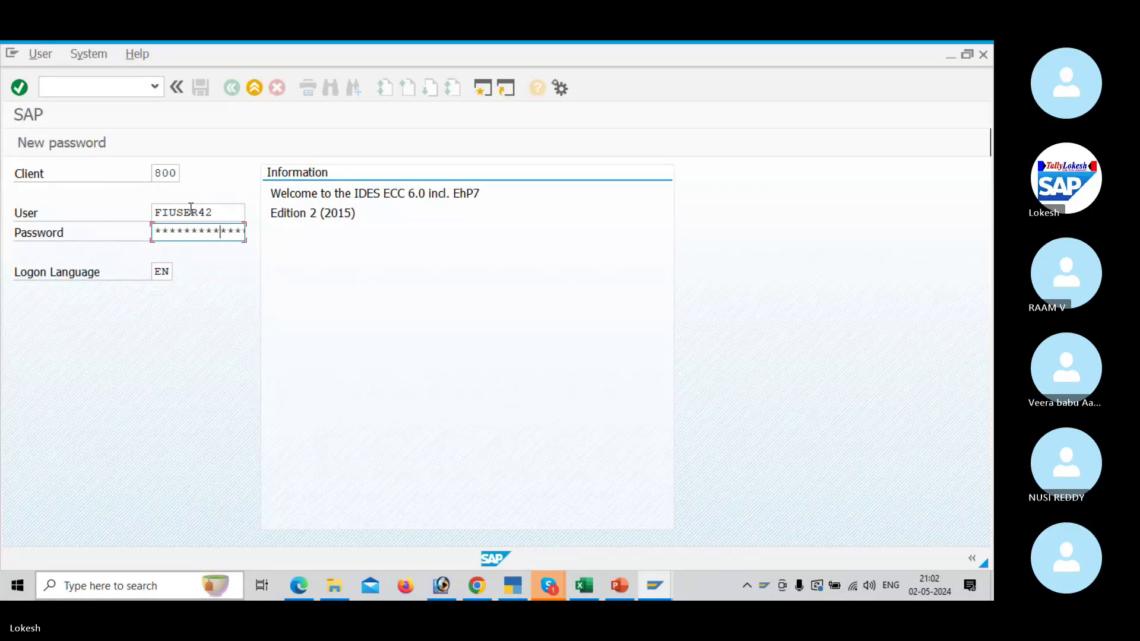
pyautogui.press('Return')
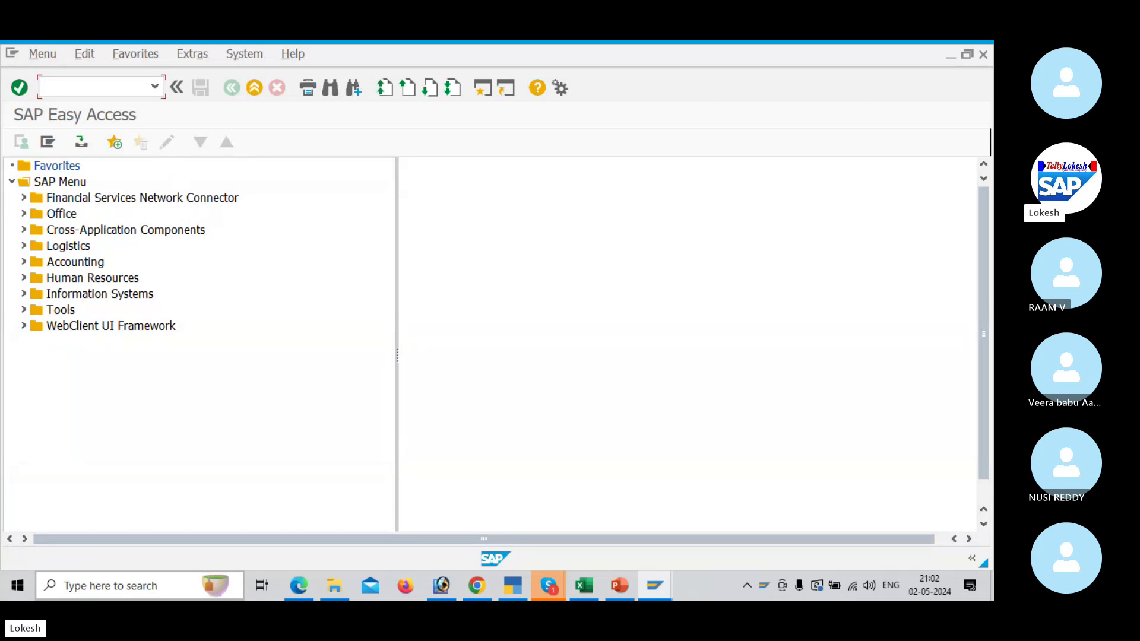
# Step: Open transaction FS00 to edit G/L accounts centrally
pyautogui.write('FS00')
pyautogui.press('Return')
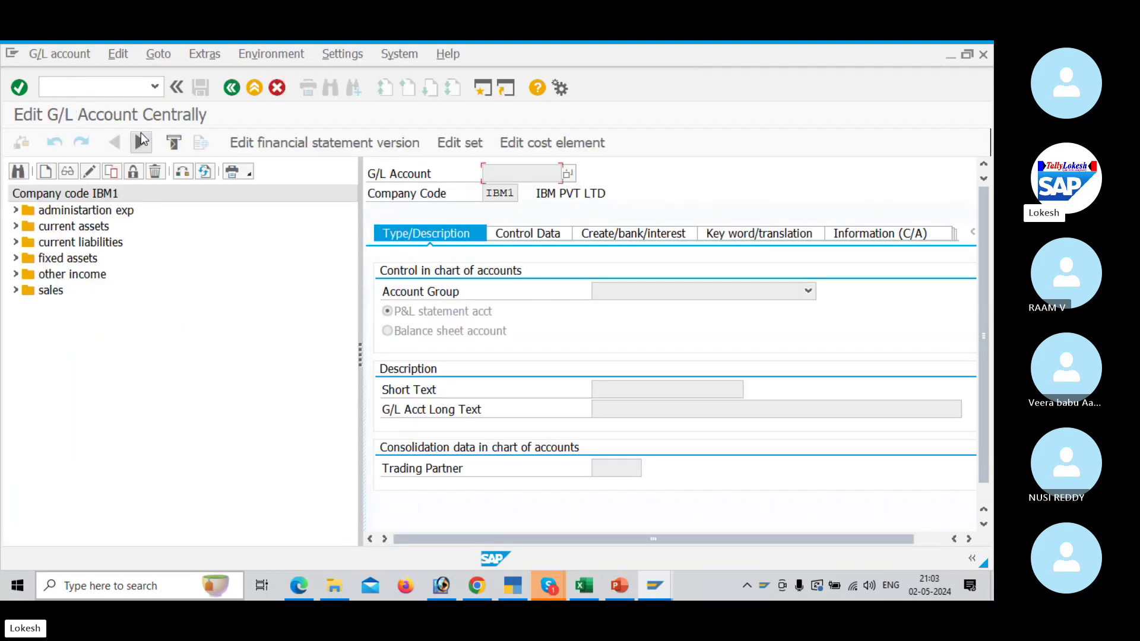
# Step: Switch to PowerPoint and review the list of transactions on the Vendor Cash Discount slide
pyautogui.hotkey('alt', 'Tab')
pyautogui.hotkey('alt', 'Tab')
pyautogui.hotkey('alt', 'Tab')
pyautogui.hotkey('alt', 'Tab')
pyautogui.hotkey('alt', 'Tab')
pyautogui.hotkey('alt', 'Tab')
pyautogui.hotkey('alt', 'Tab')
pyautogui.hotkey('alt', 'Tab')
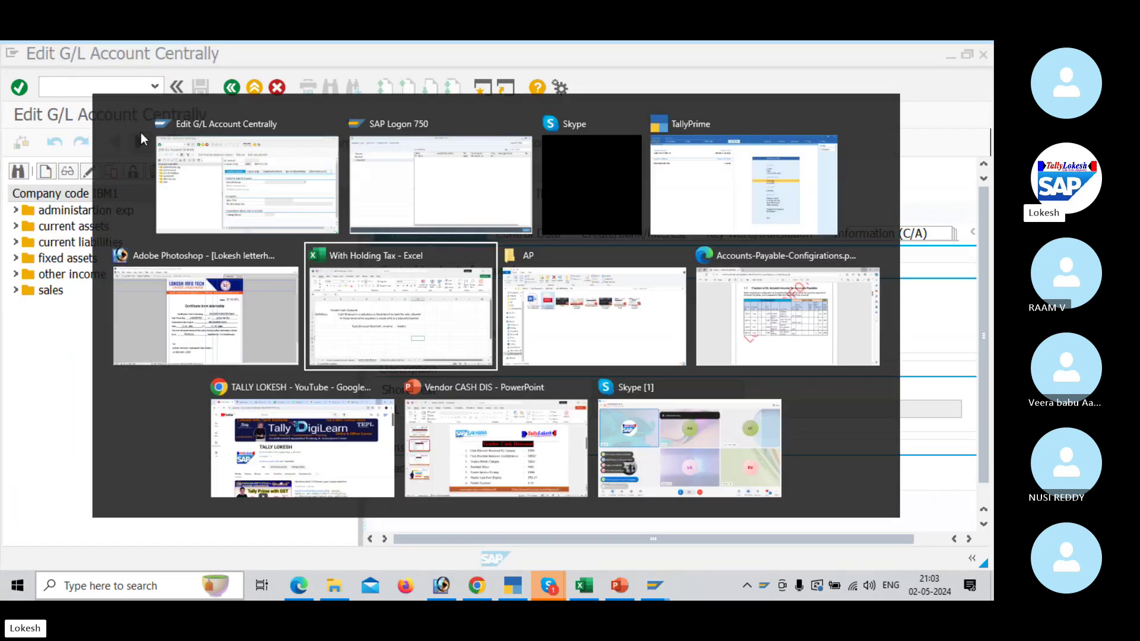
pyautogui.hotkey('alt', 'Tab')
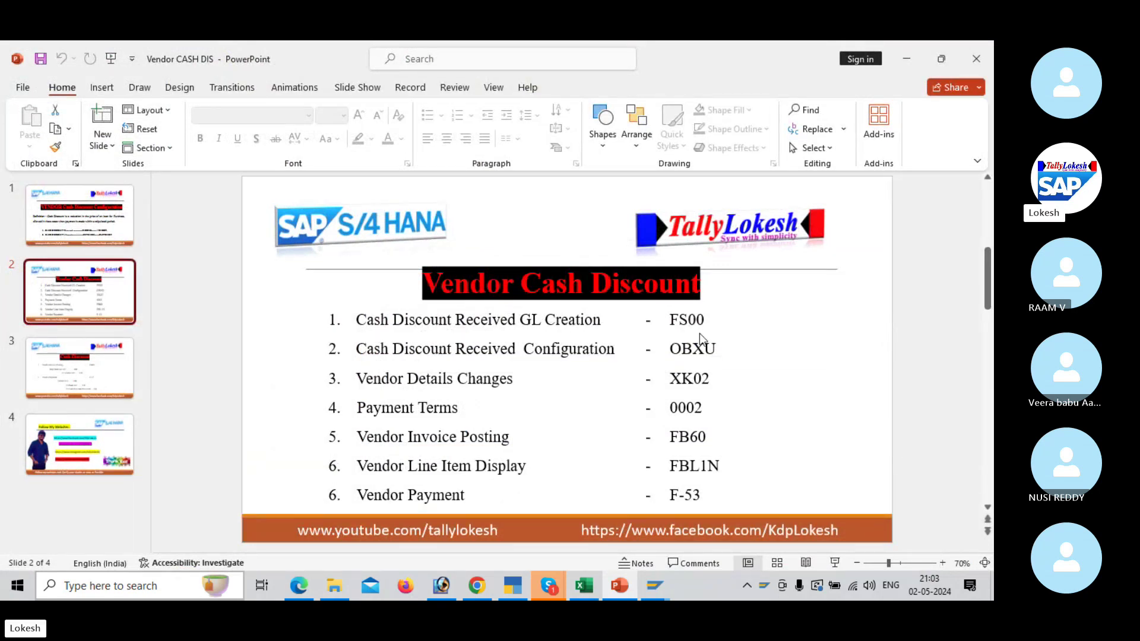
# Step: Switch to the Accounts-Payable-Configirations PDF in Edge and review the table of G/L accounts required for Accounts Payables
pyautogui.hotkey('alt', 'Tab')
pyautogui.hotkey('alt', 'Tab')
pyautogui.hotkey('alt', 'Tab')
pyautogui.hotkey('alt', 'Tab')
pyautogui.hotkey('alt', 'Tab')
pyautogui.hotkey('alt', 'Tab')
pyautogui.hotkey('alt', 'Tab')
pyautogui.hotkey('alt', 'Tab')
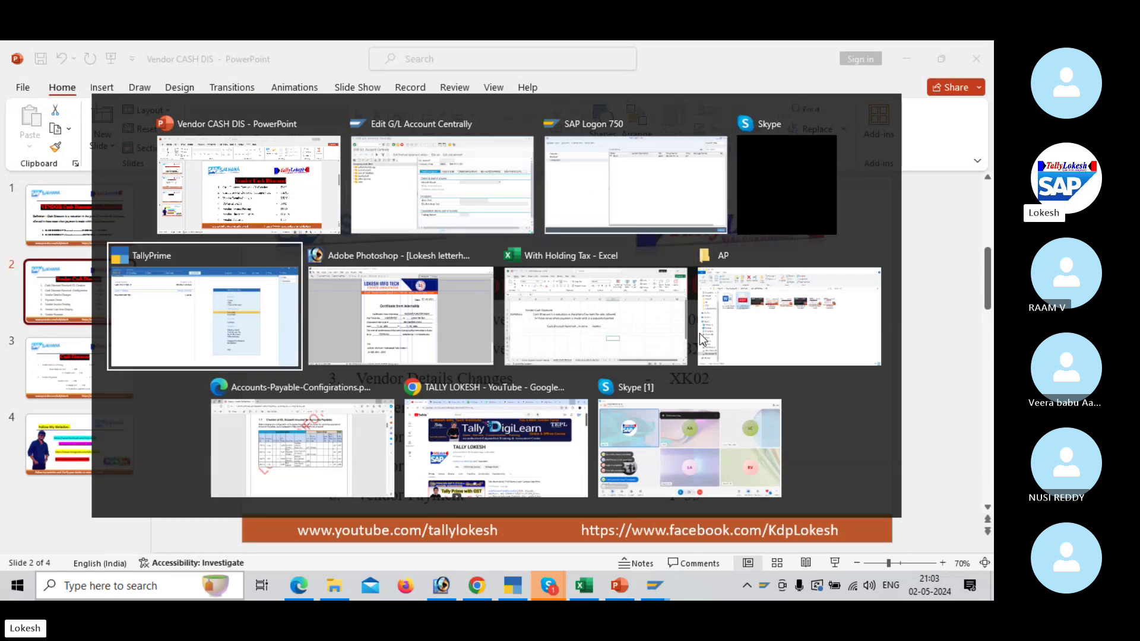
pyautogui.press('Escape')
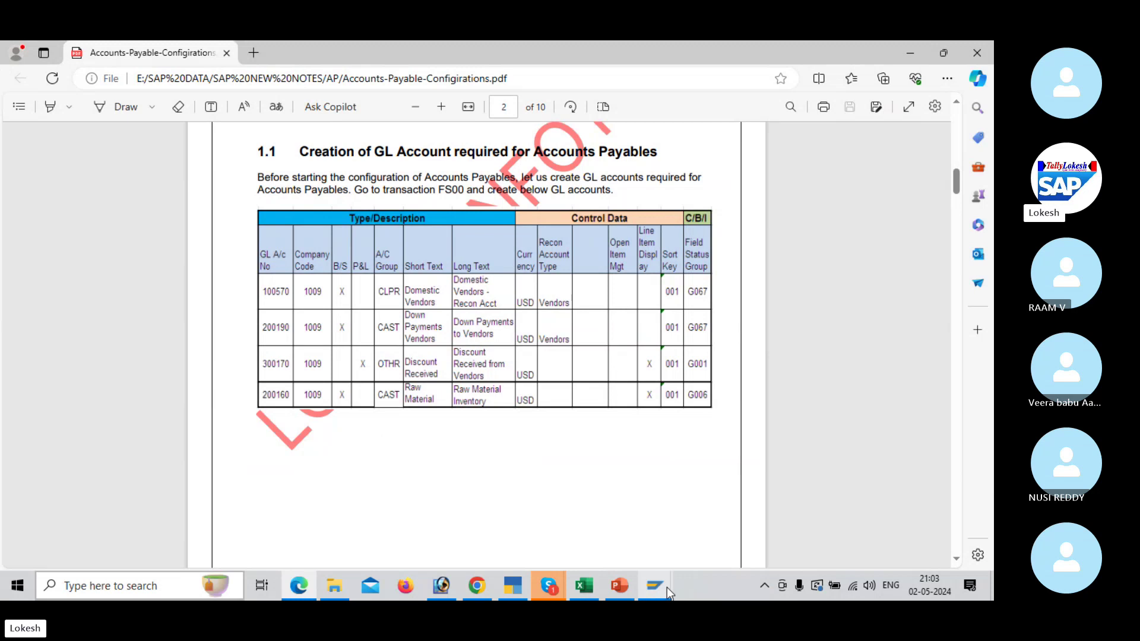
# Step: Return to SAP and display G/L account 300302 Discount Received from the other income group, checking its account group
pyautogui.moveTo(667, 586)
pyautogui.click(702, 525)
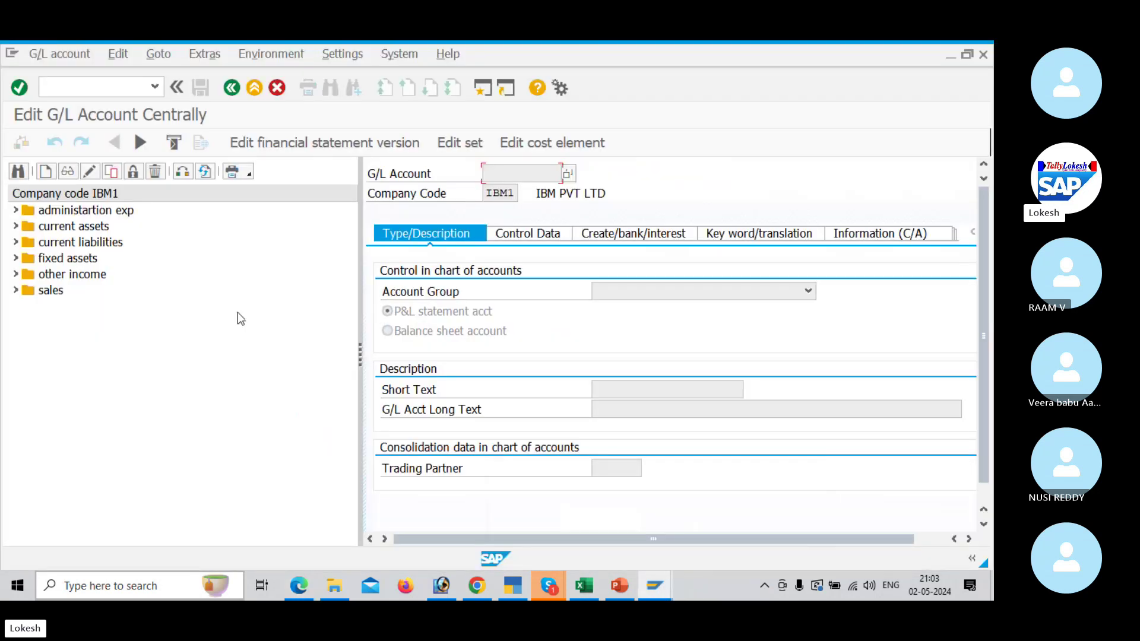
pyautogui.click(15, 275)
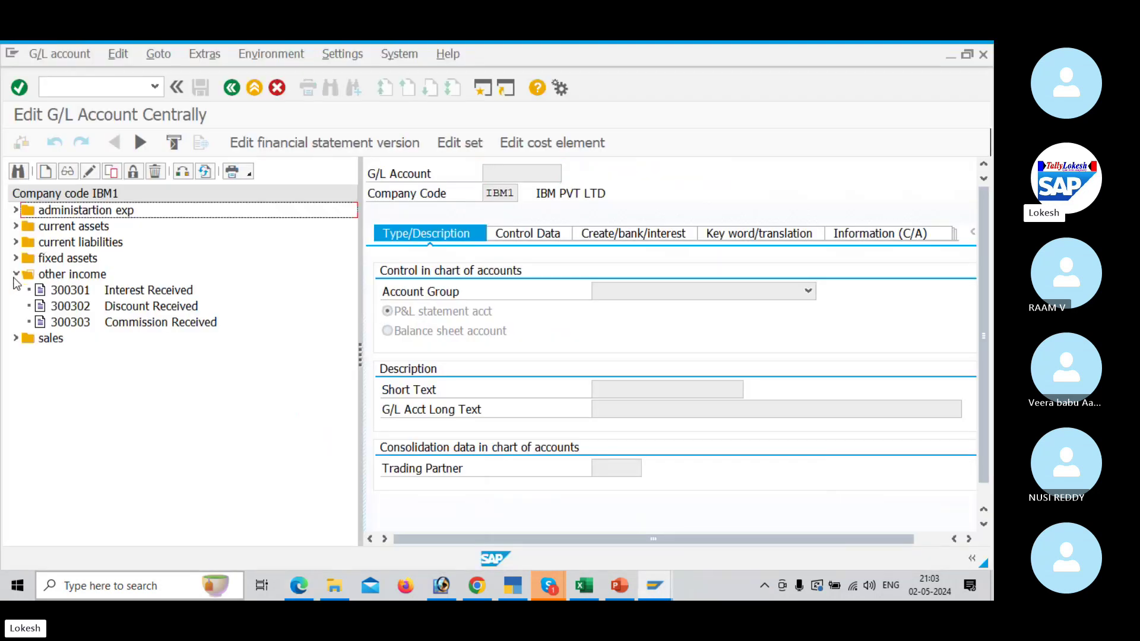
pyautogui.click(75, 323)
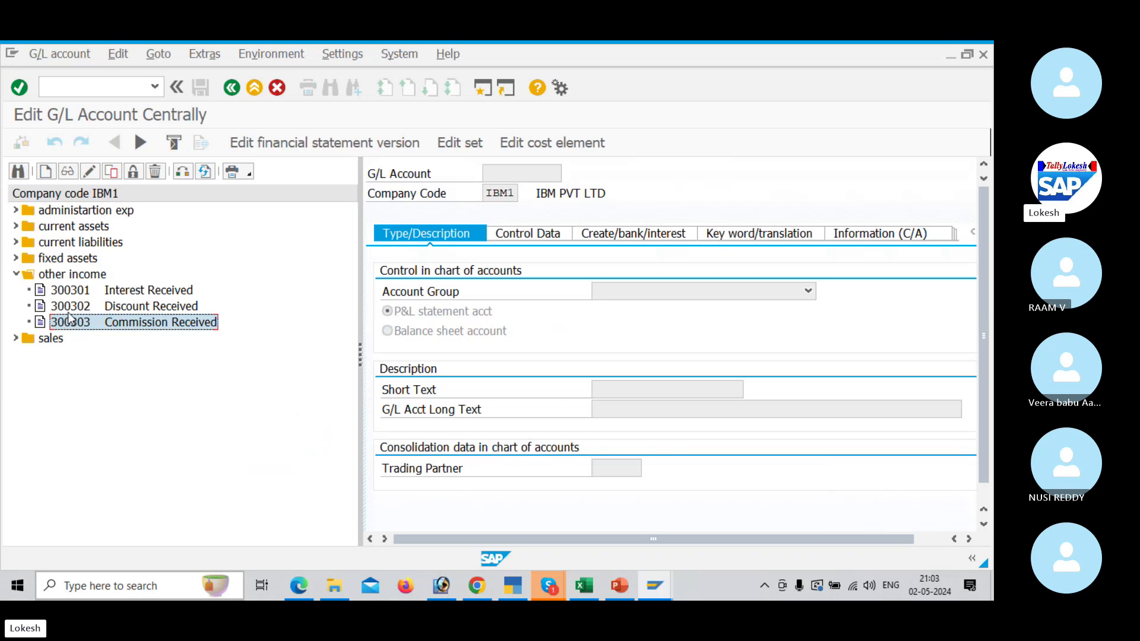
pyautogui.click(77, 311)
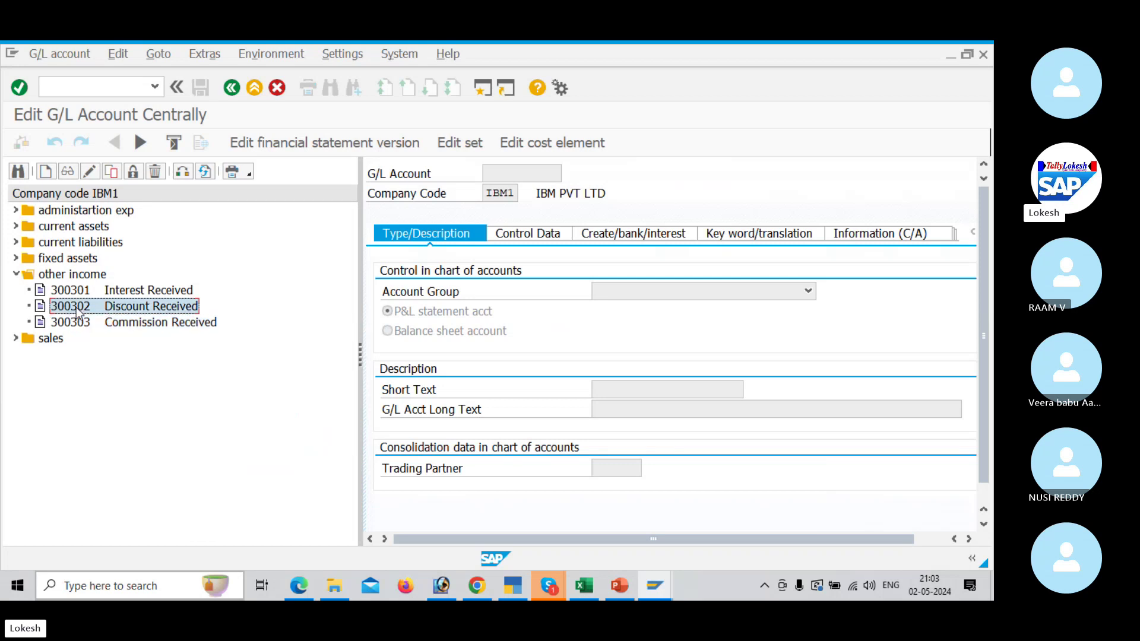
pyautogui.doubleClick(77, 309)
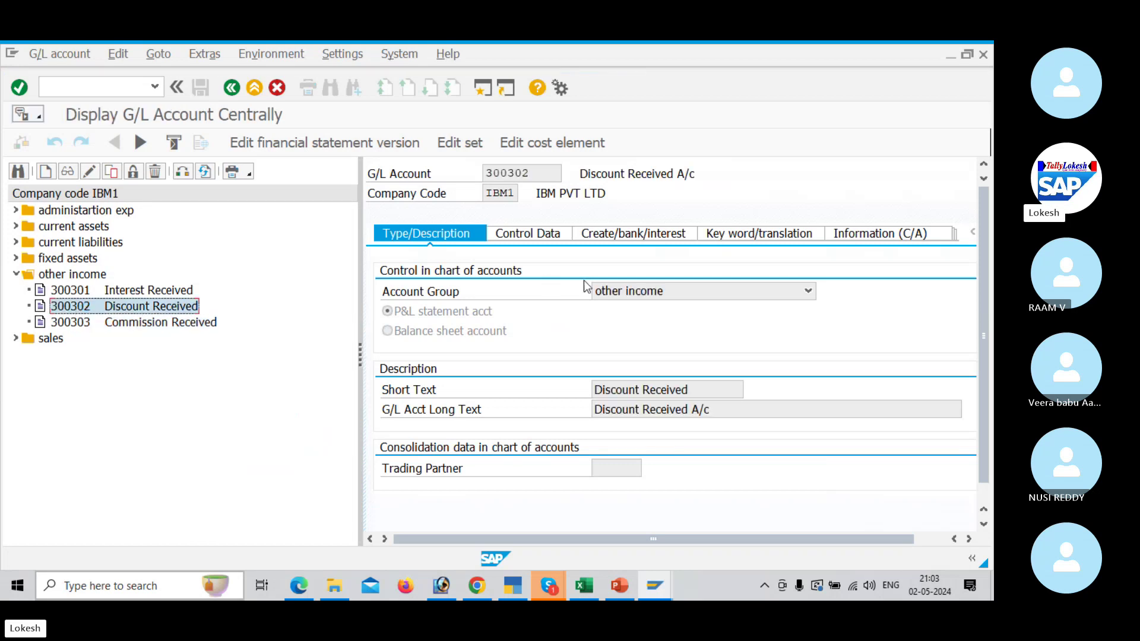
pyautogui.click(673, 291)
pyautogui.click(673, 291)
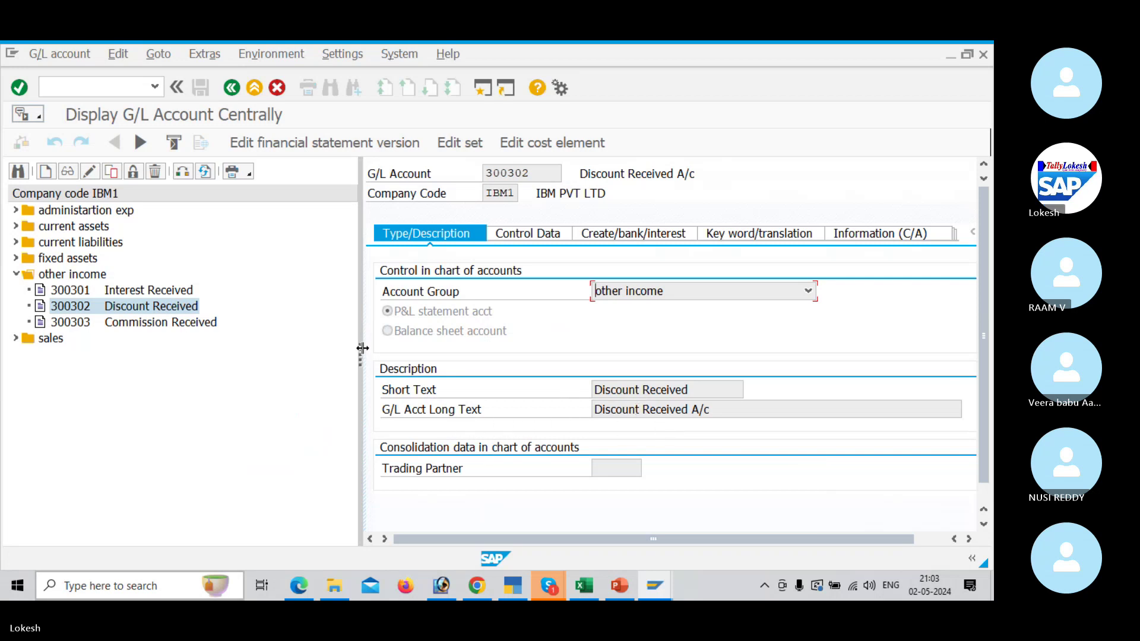
# Step: Examine the control data and the create/bank/interest settings of G/L account 300302, including sort key and field status group
pyautogui.moveTo(360, 349); pyautogui.dragTo(304, 349)
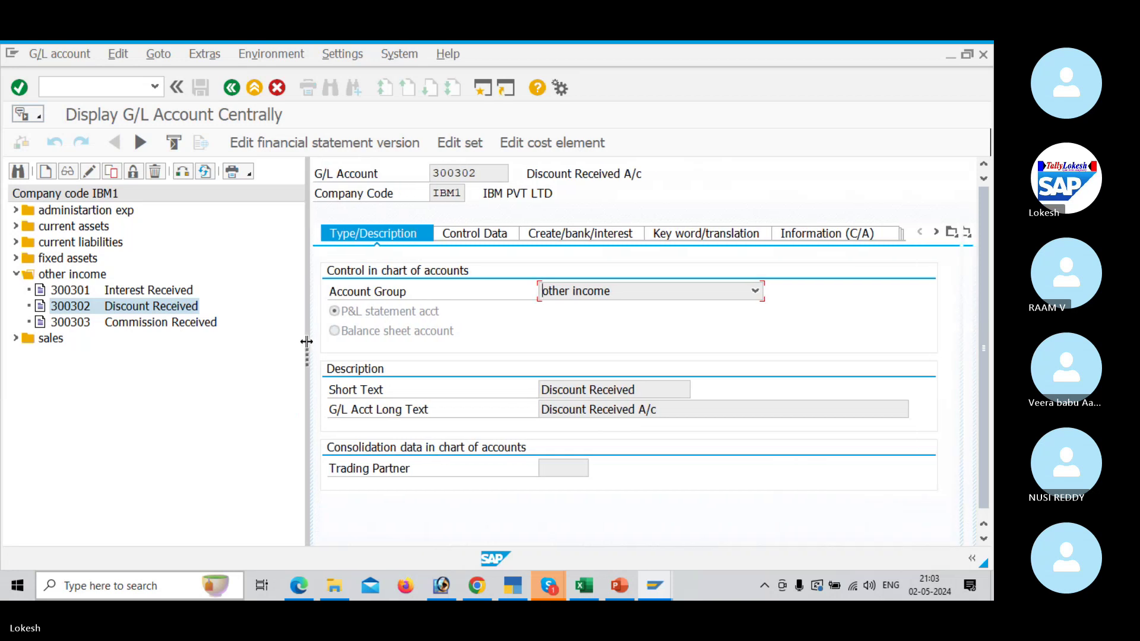
pyautogui.click(479, 233)
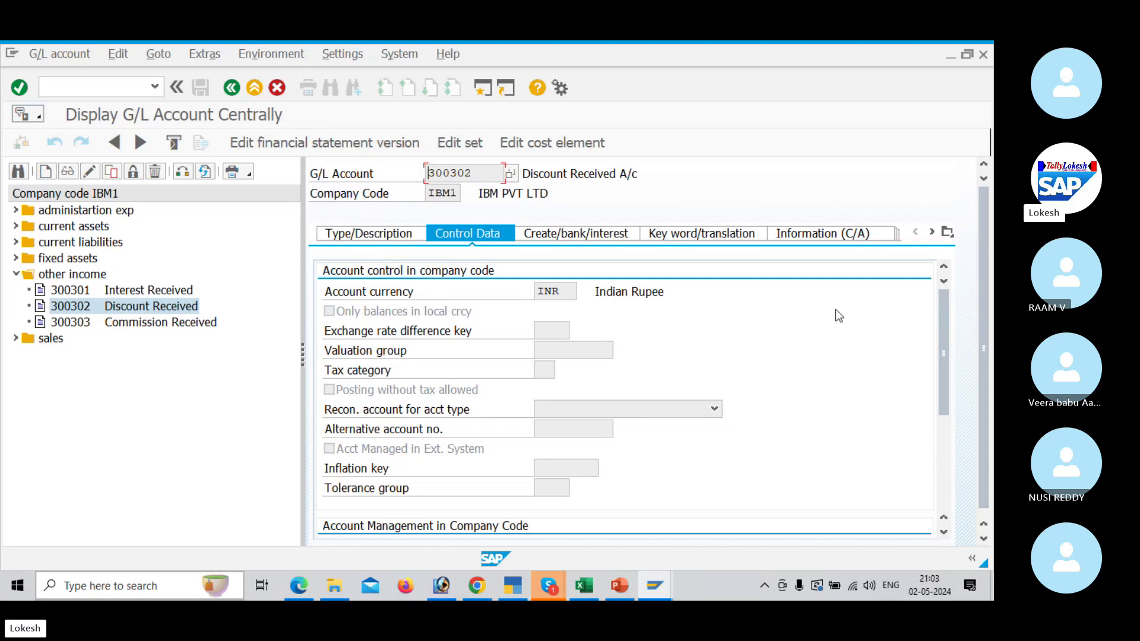
pyautogui.moveTo(942, 340); pyautogui.dragTo(945, 463)
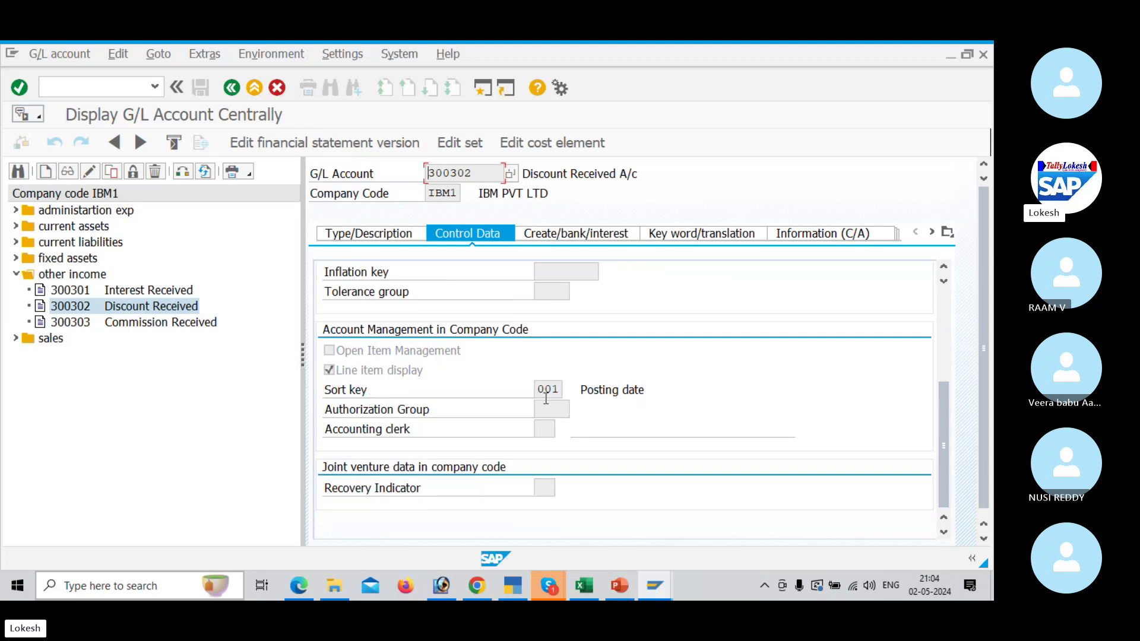
pyautogui.click(564, 232)
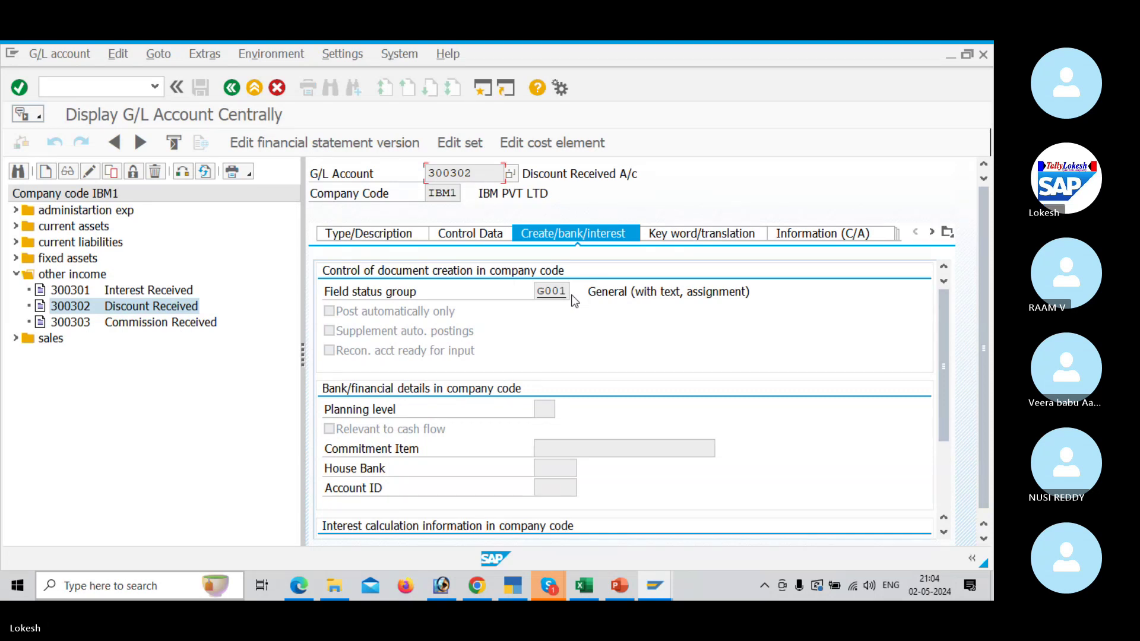
# Step: Check the slide for the configuration transaction, open OBXU for chart of accounts IBM1 and save the cash discount received posting rules
pyautogui.hotkey('alt', 'Tab')
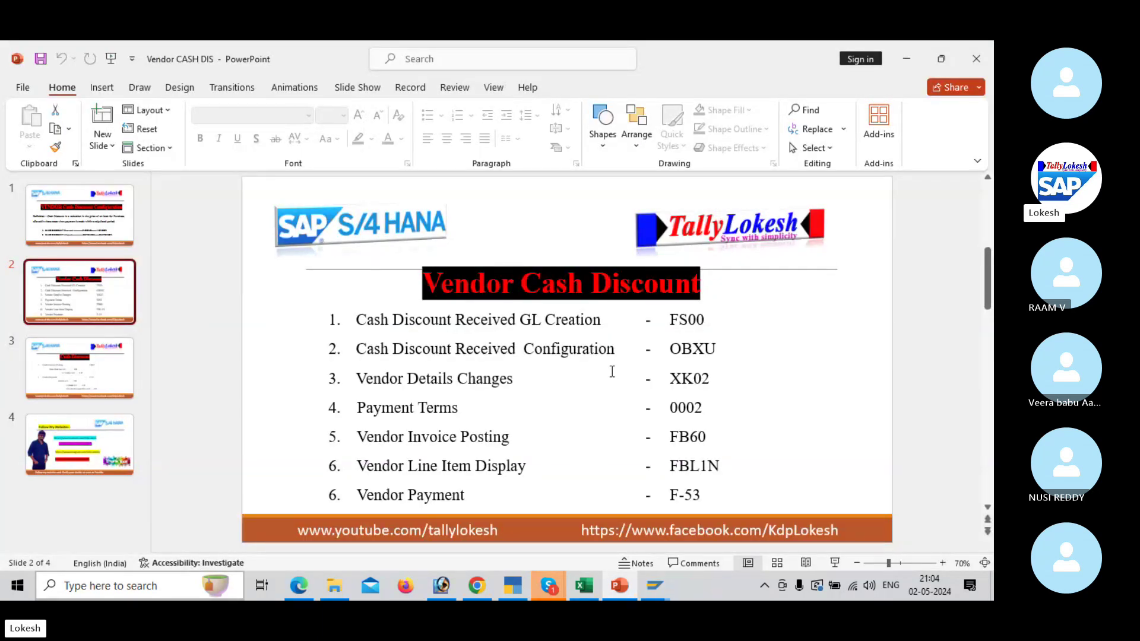
pyautogui.hotkey('alt', 'Tab')
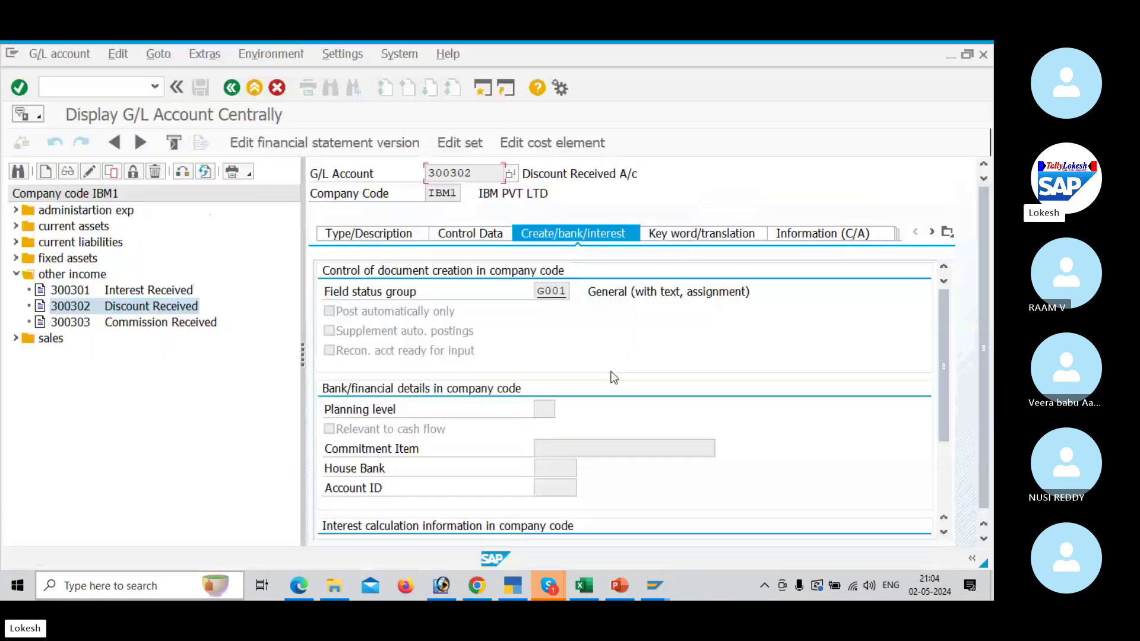
pyautogui.click(132, 89)
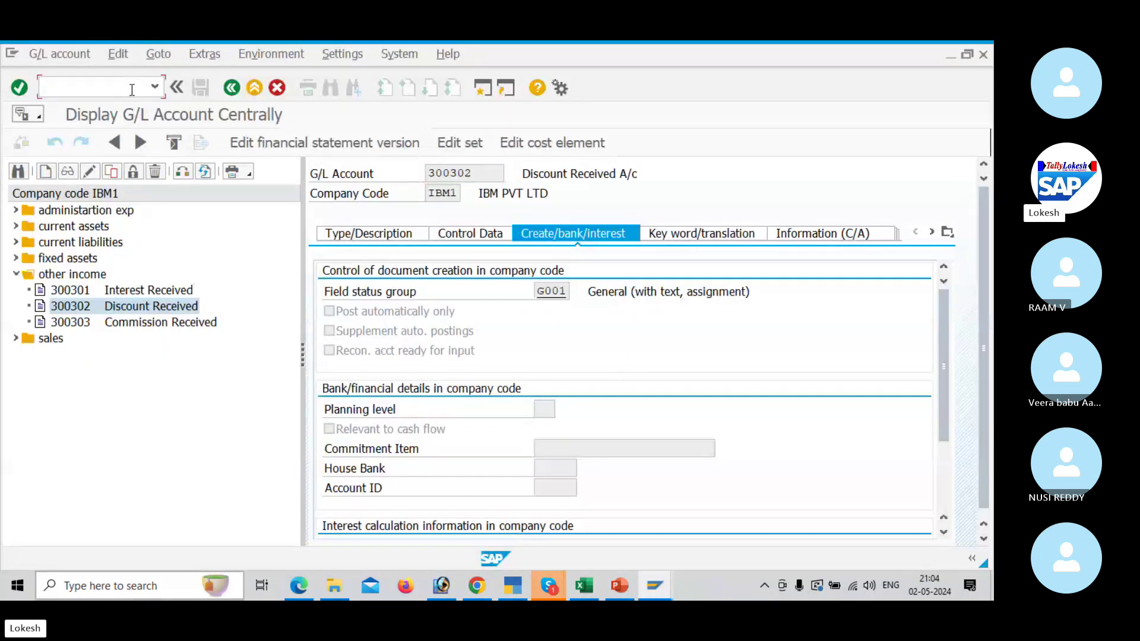
pyautogui.write('/NOBXU')
pyautogui.press('Return')
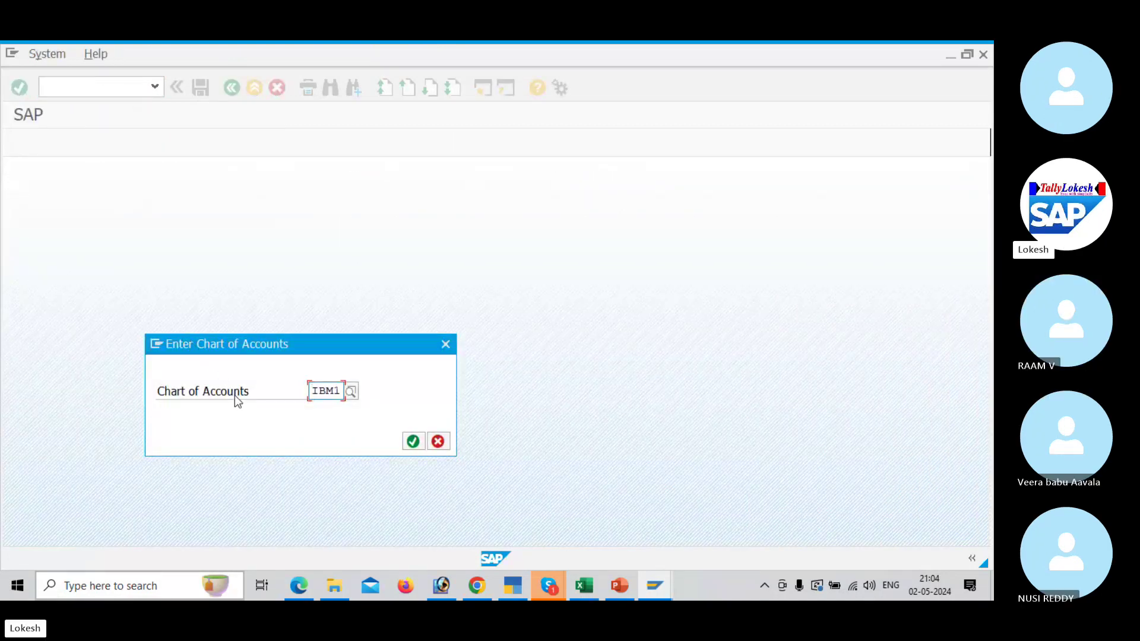
pyautogui.click(414, 441)
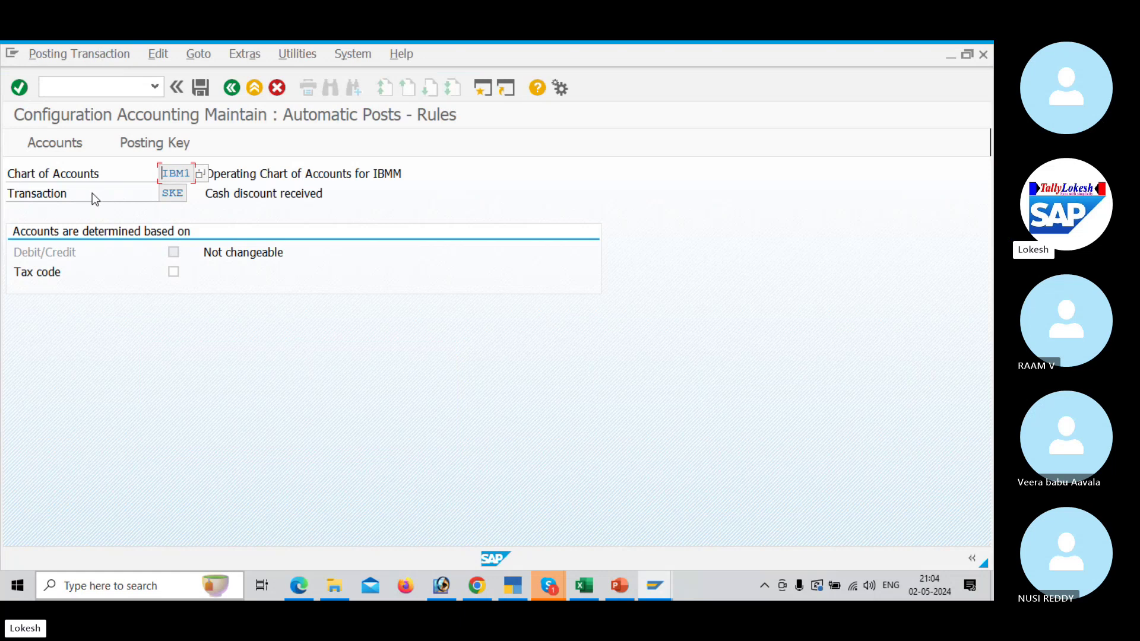
pyautogui.click(145, 142)
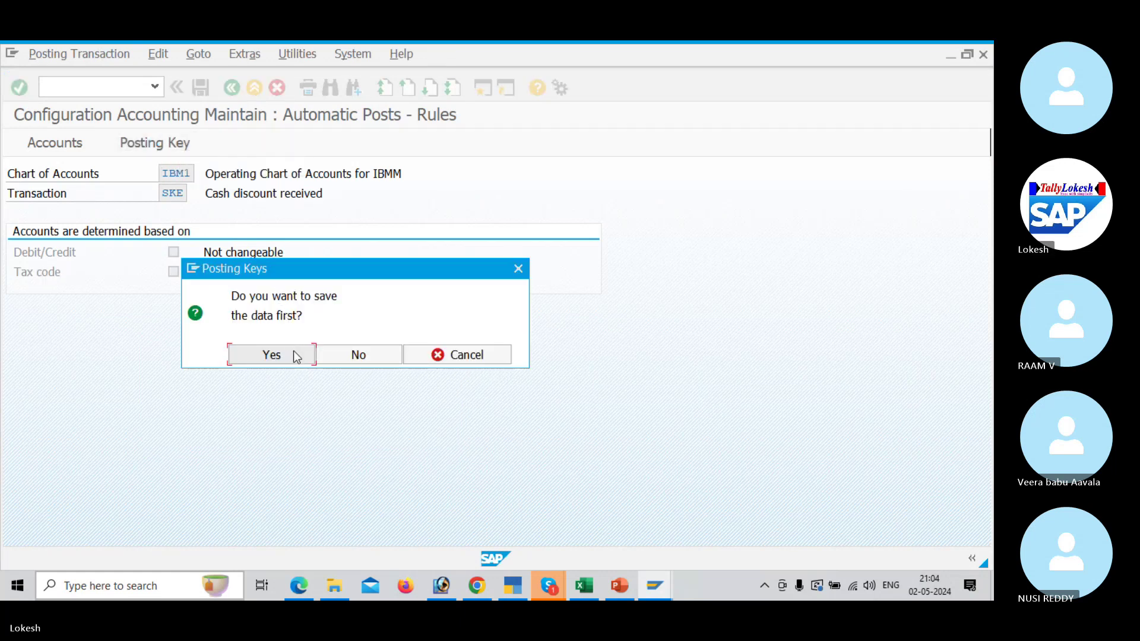
pyautogui.click(294, 353)
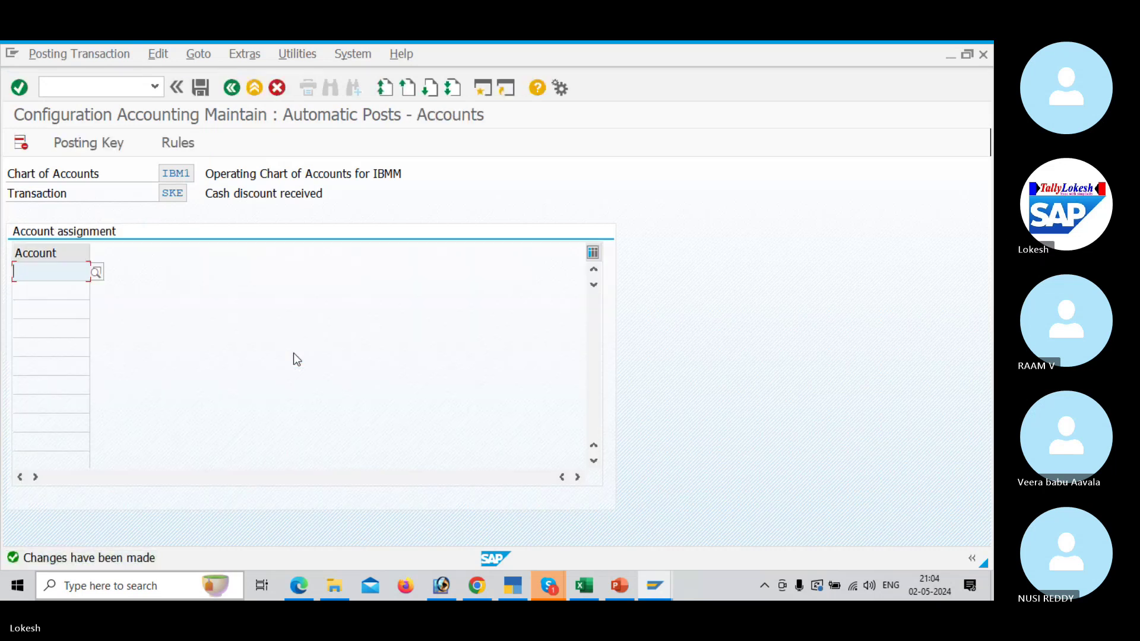
# Step: Assign G/L account 300302 Discount Received A/c to transaction SKE and save it under customizing request MAHK912573
pyautogui.click(101, 271)
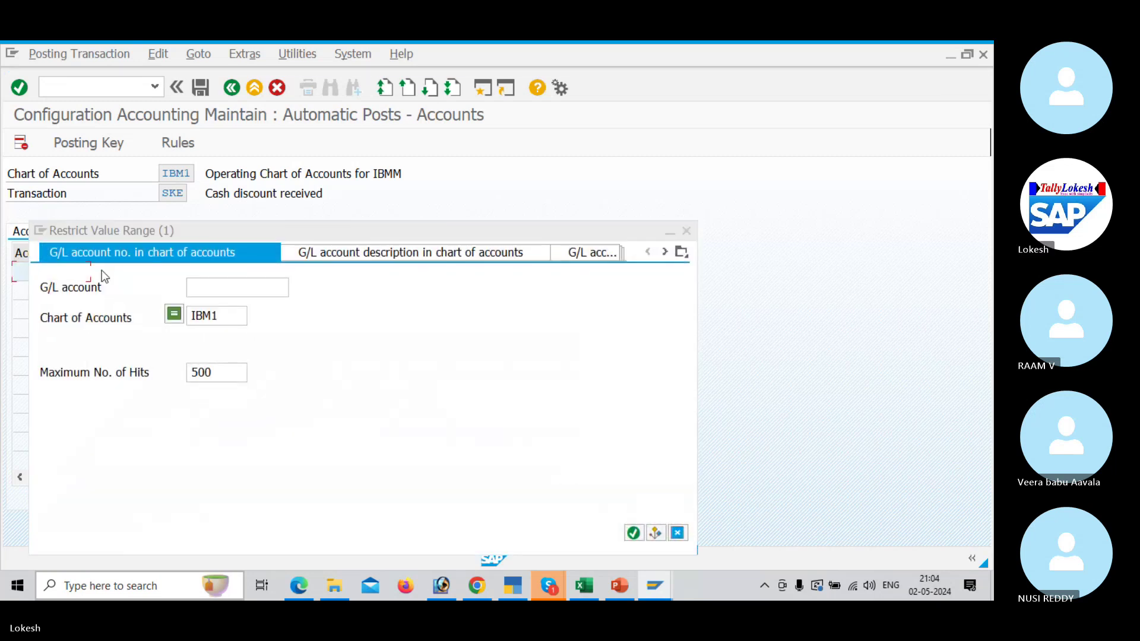
pyautogui.click(216, 289)
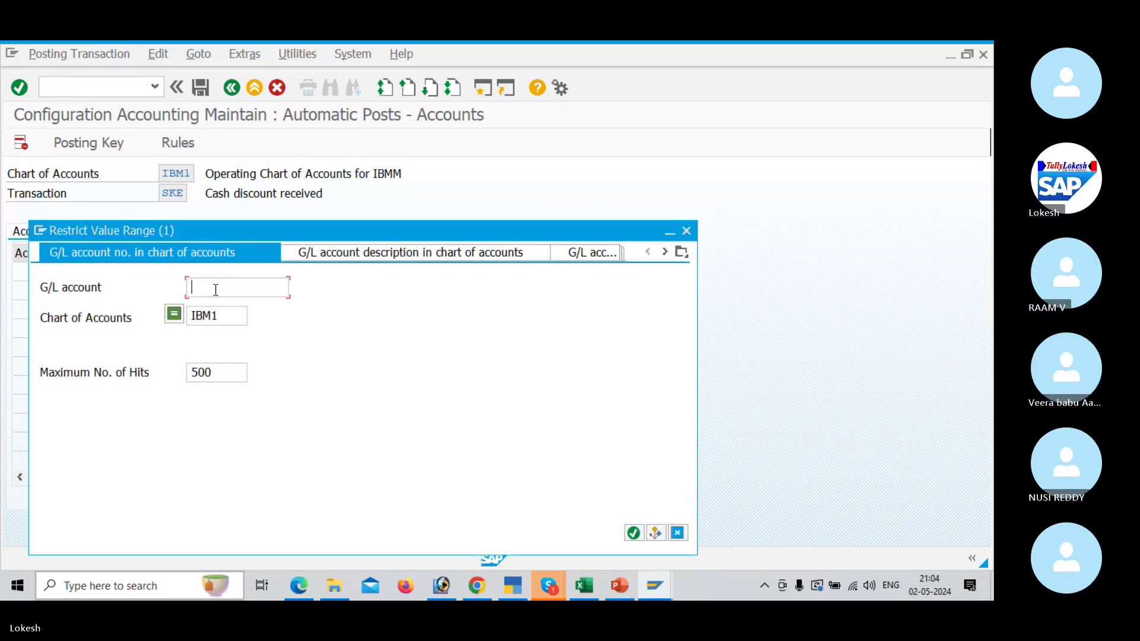
pyautogui.press('Return')
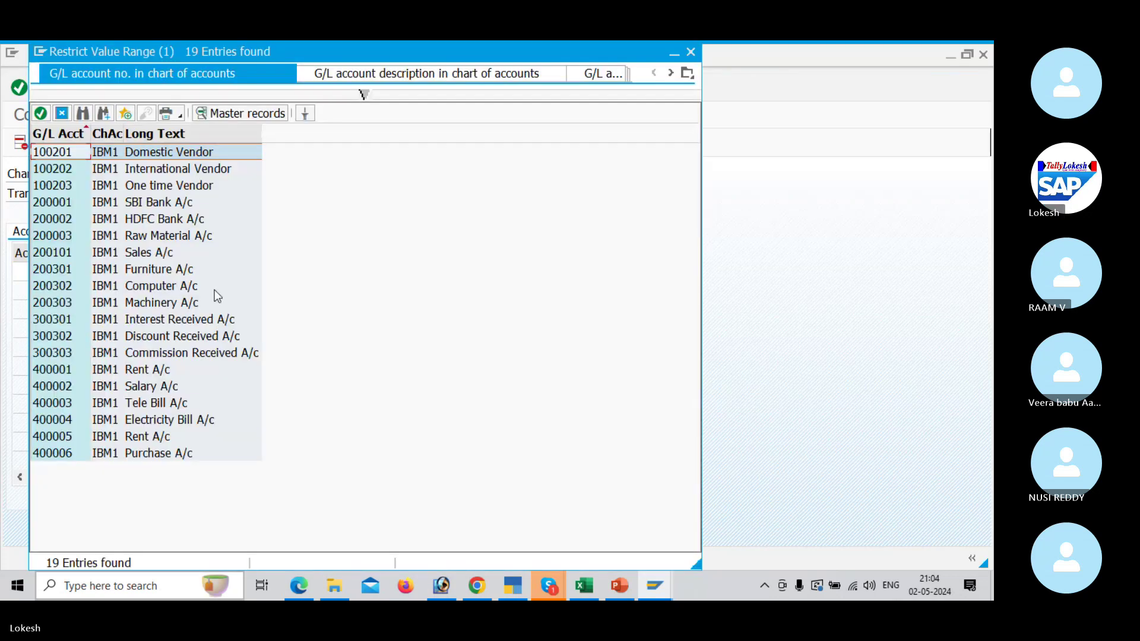
pyautogui.click(185, 334)
pyautogui.doubleClick(186, 334)
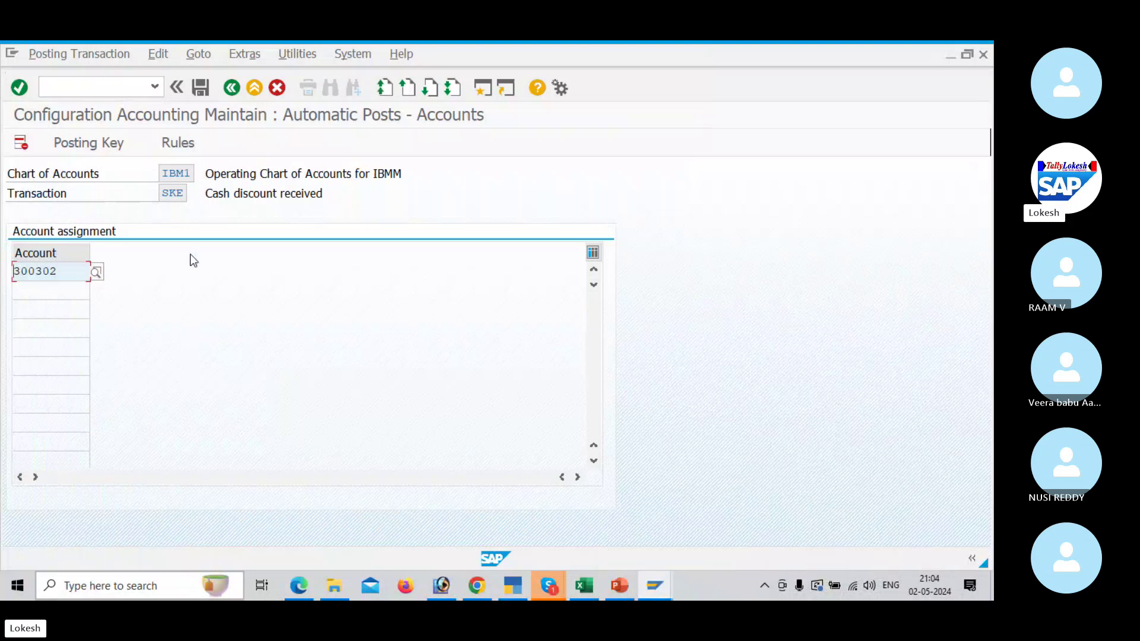
pyautogui.click(201, 88)
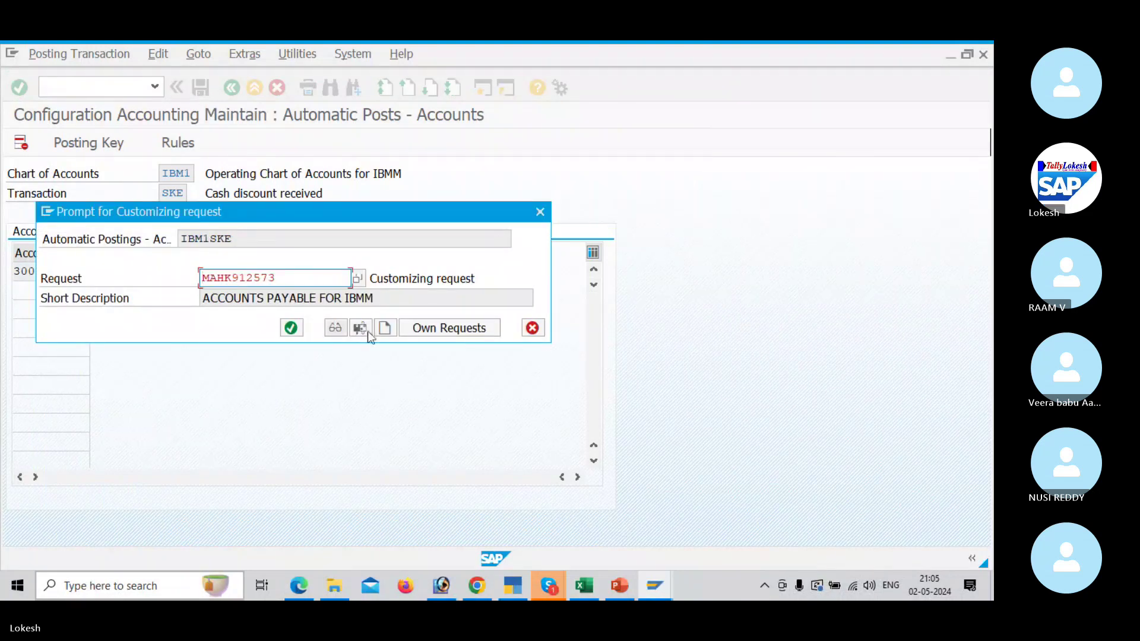
pyautogui.click(298, 329)
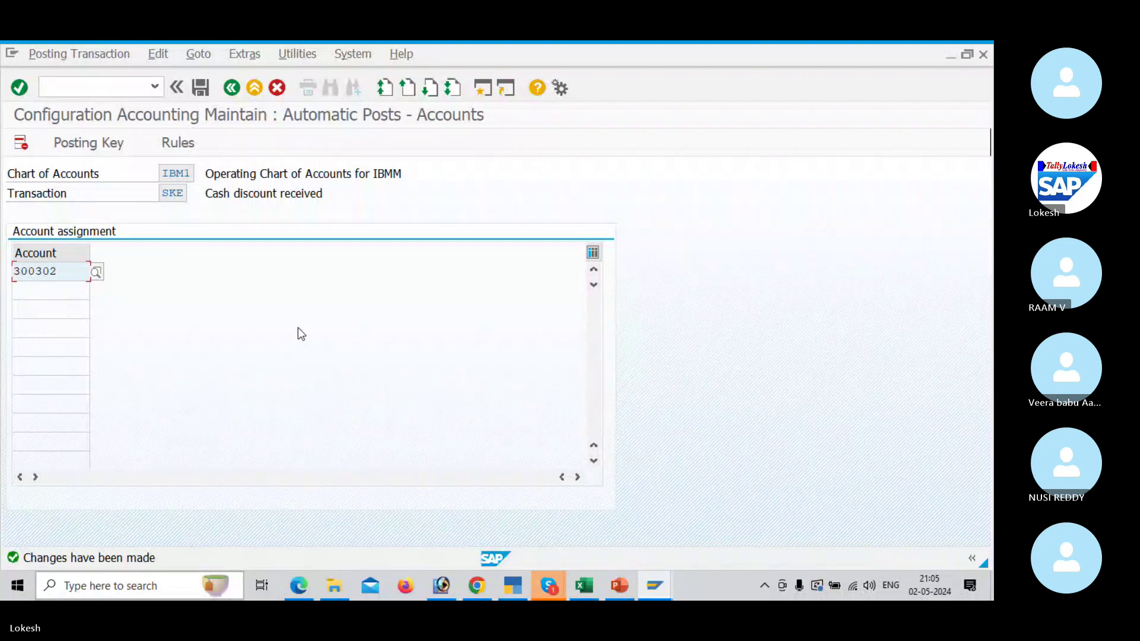
# Step: Switch to PowerPoint to check which transaction follows OBXU in the vendor cash discount list
pyautogui.hotkey('alt', 'Tab')
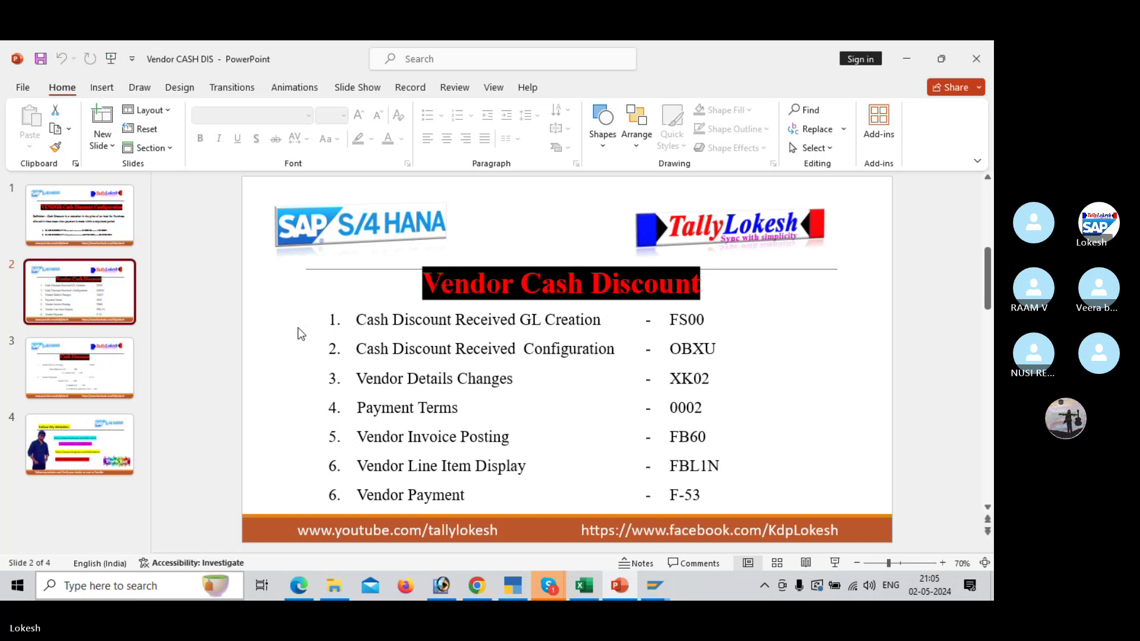
# Step: Switch to SAP, open transaction XK02 in place of the current one, and choose vendor TATA PVT LTD in company code IBM1
pyautogui.hotkey('alt', 'Tab')
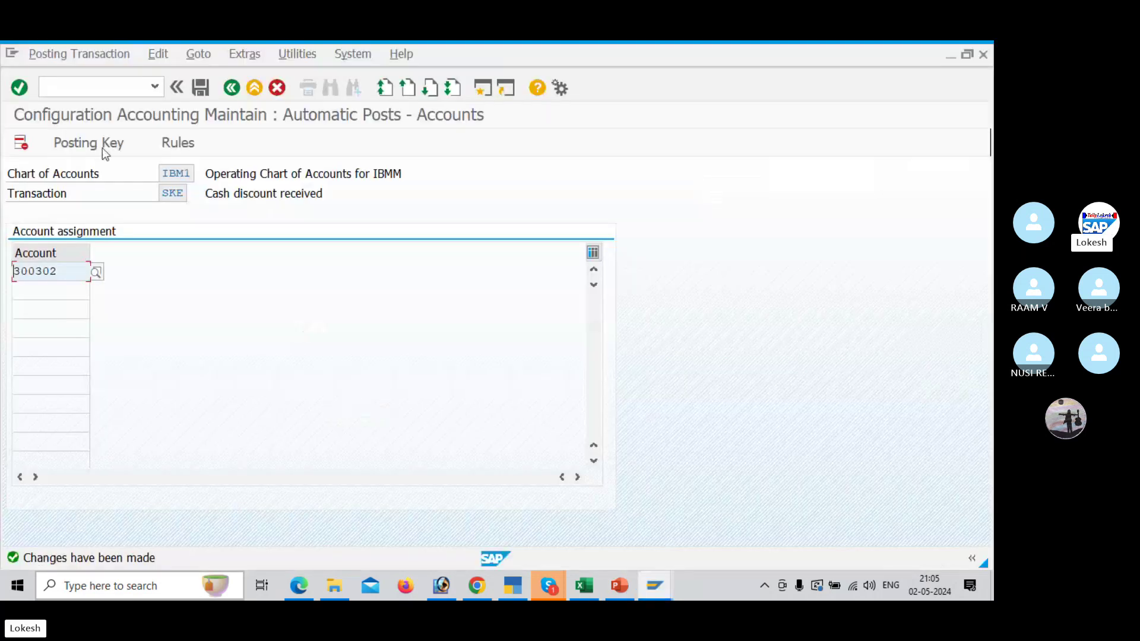
pyautogui.click(93, 89)
pyautogui.write('/')
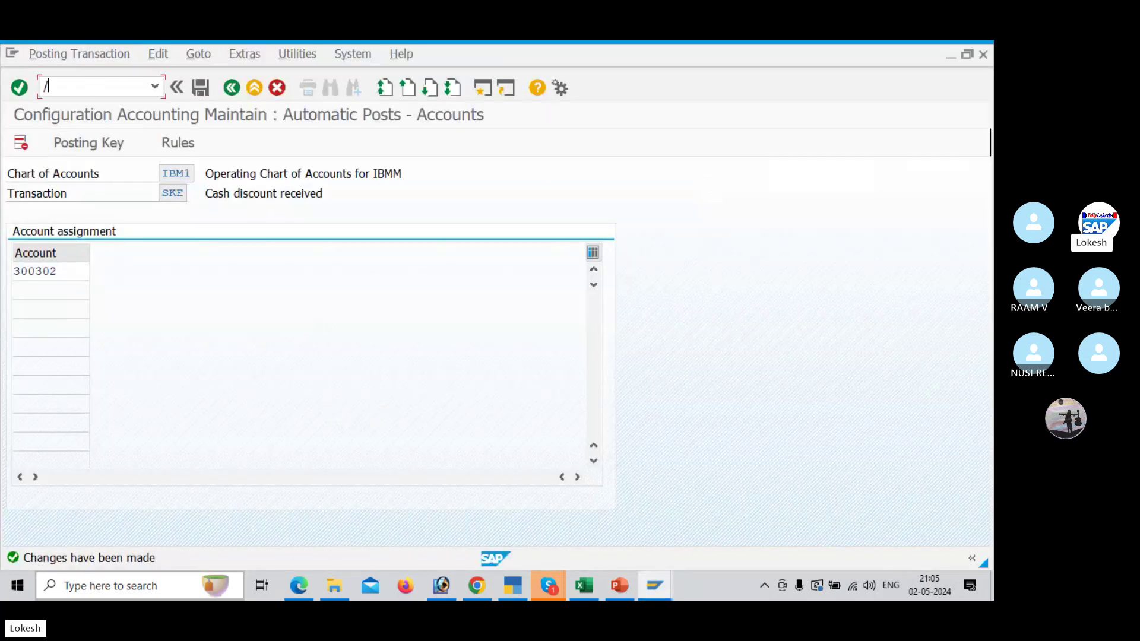
pyautogui.write('NXK02')
pyautogui.press('Return')
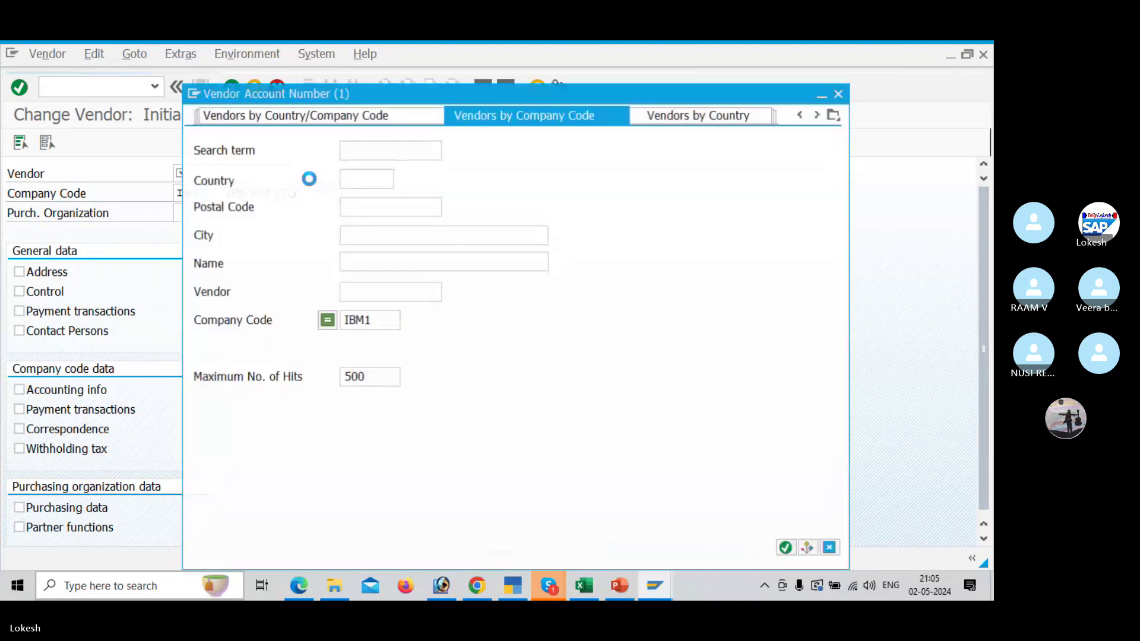
pyautogui.press('Return')
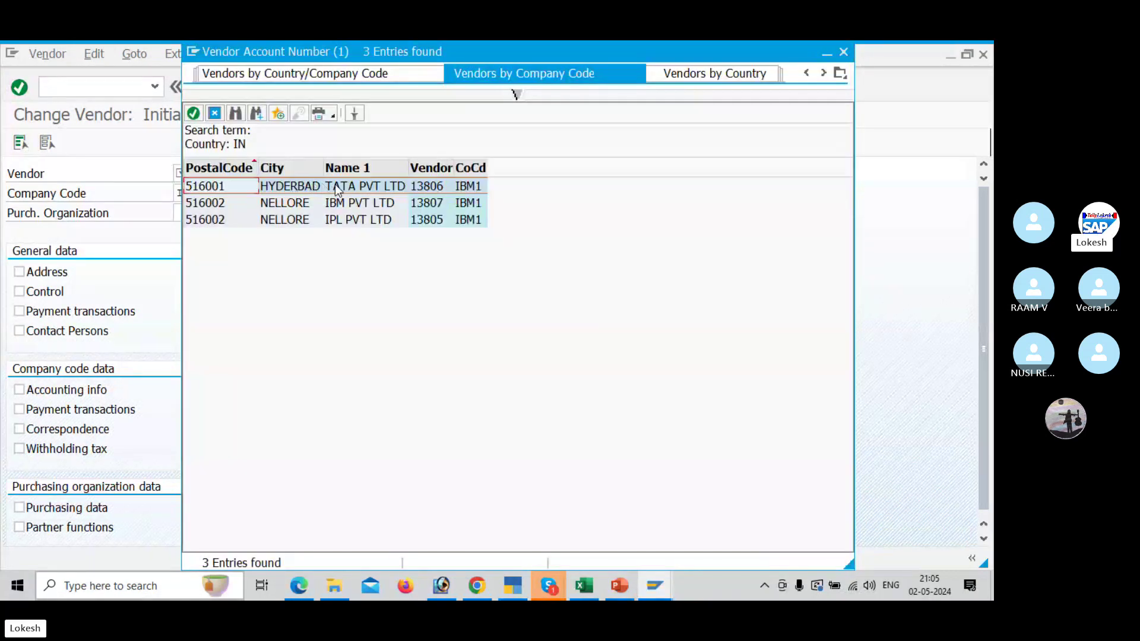
pyautogui.doubleClick(333, 189)
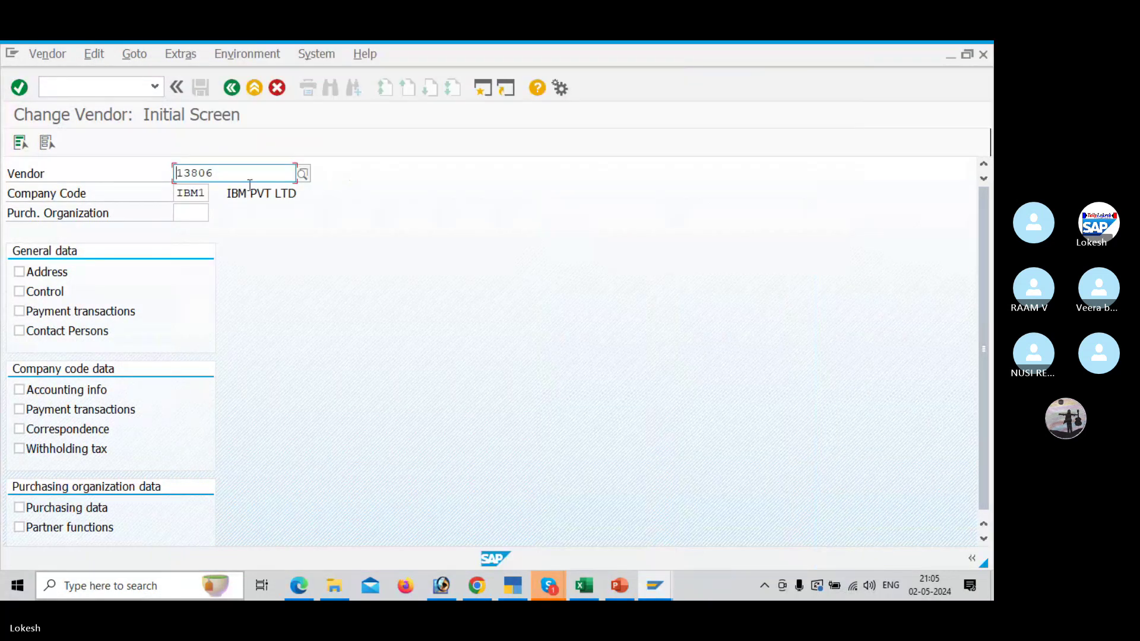
# Step: Select the vendor's general and company code data views and advance to its accounting payment transactions for IBM1
pyautogui.click(20, 143)
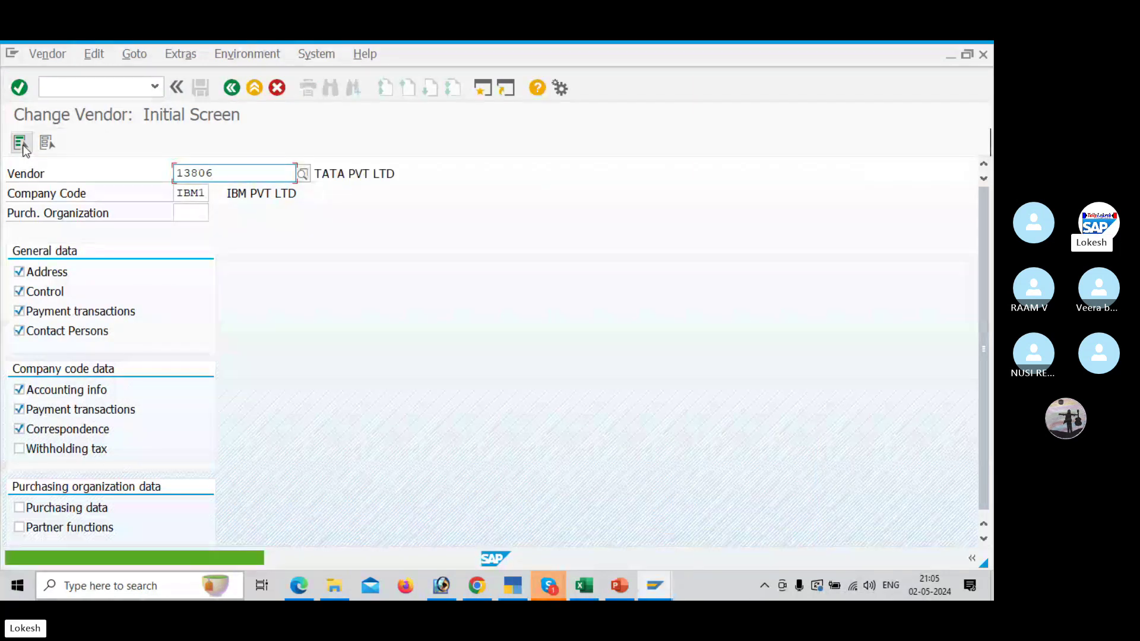
pyautogui.click(20, 143)
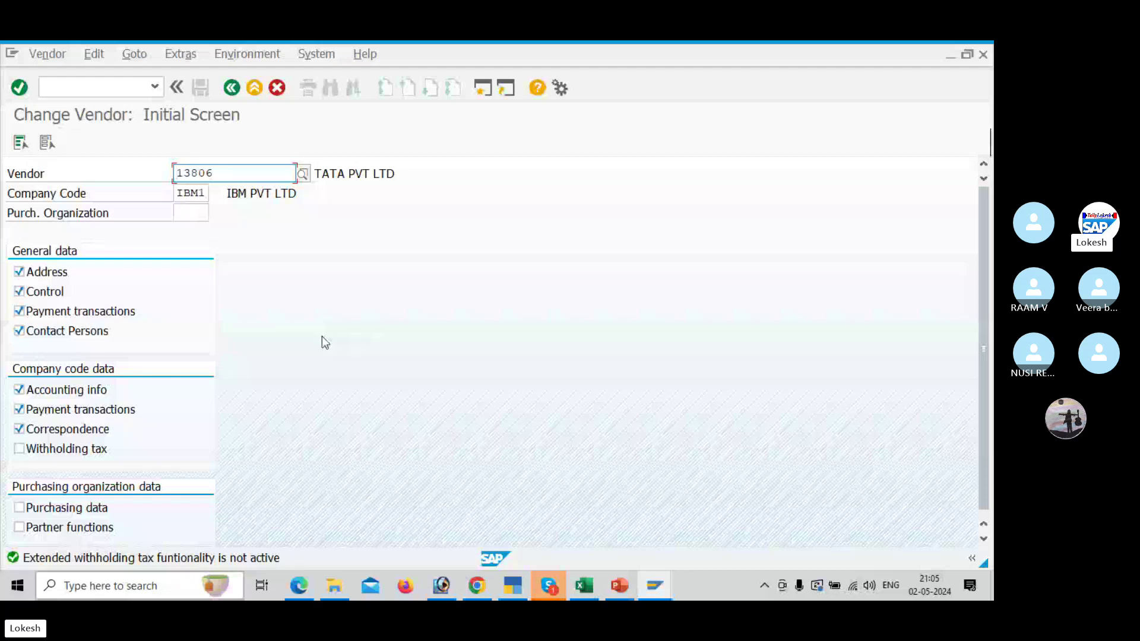
pyautogui.press('Return')
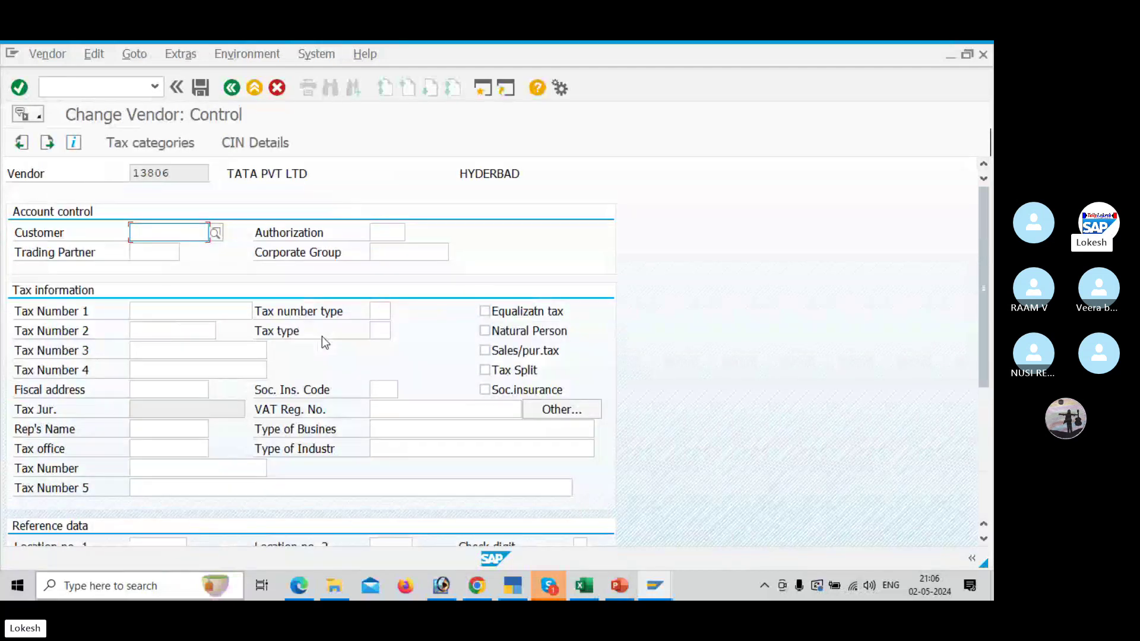
pyautogui.press('Return')
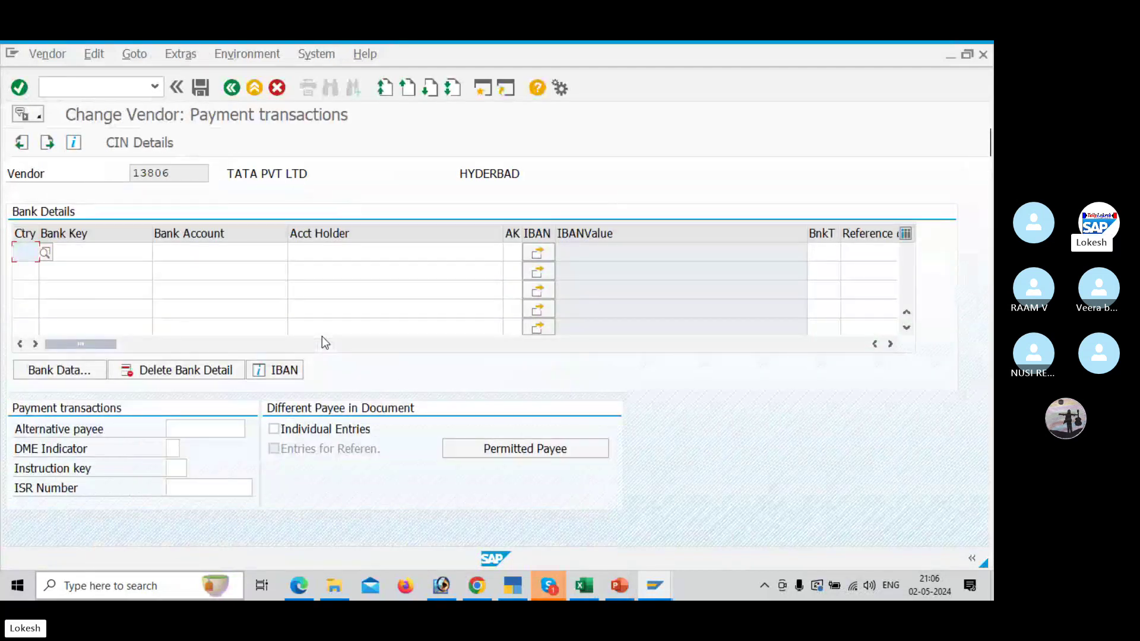
pyautogui.press('Return')
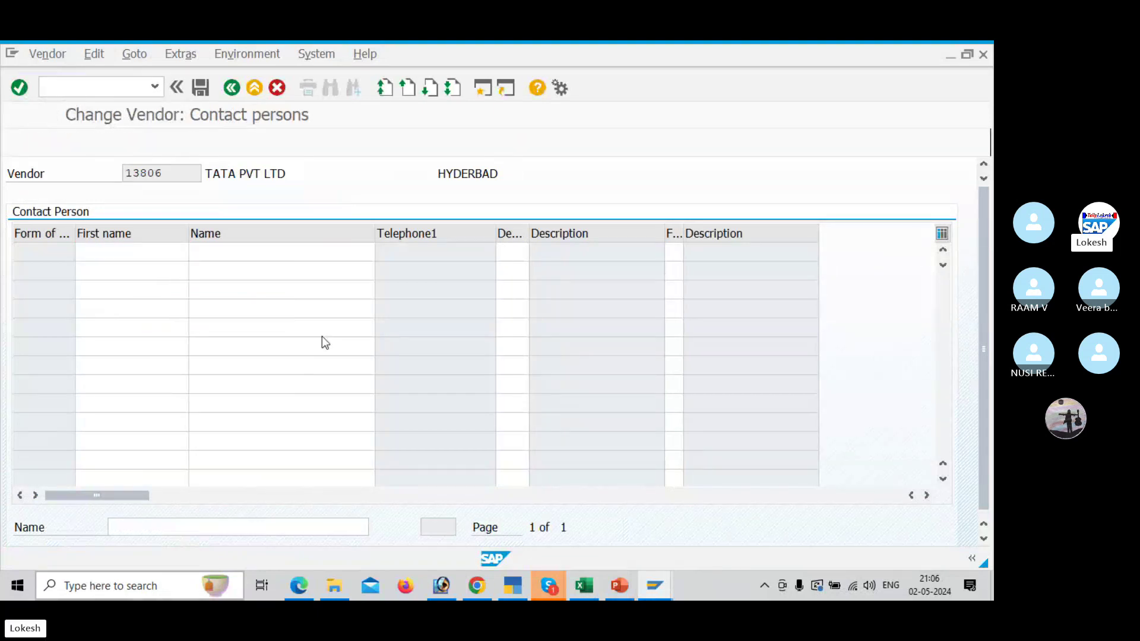
pyautogui.press('Return')
pyautogui.press('Return')
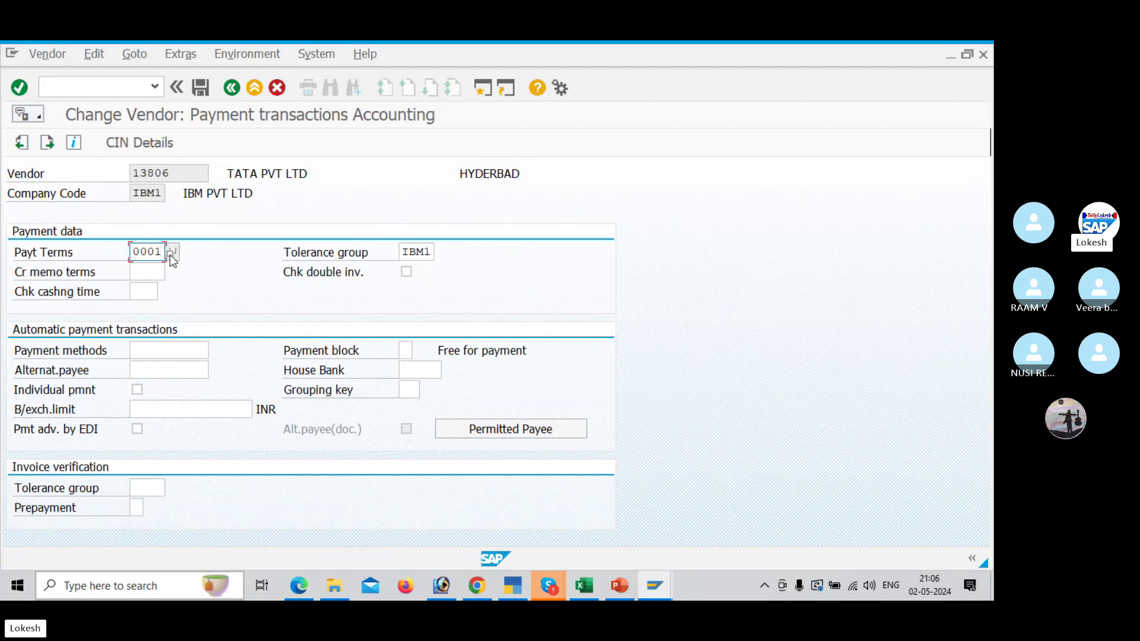
# Step: Examine the available terms of payment and their cash discount percentages and periods, starting from 0001
pyautogui.click(170, 253)
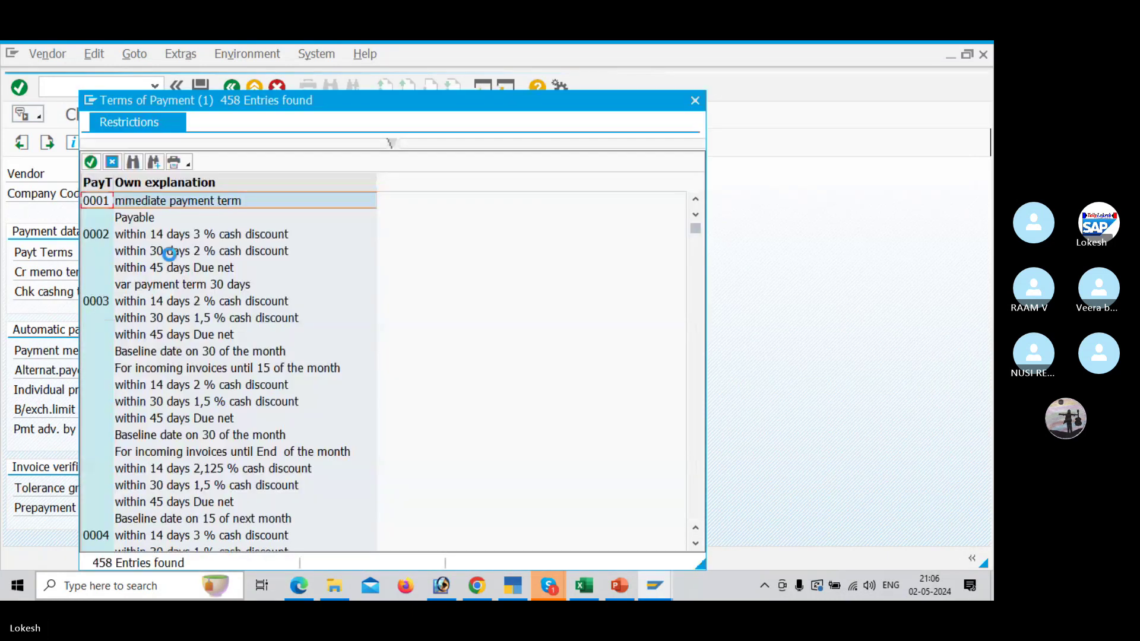
pyautogui.press('Down')
pyautogui.press('Down')
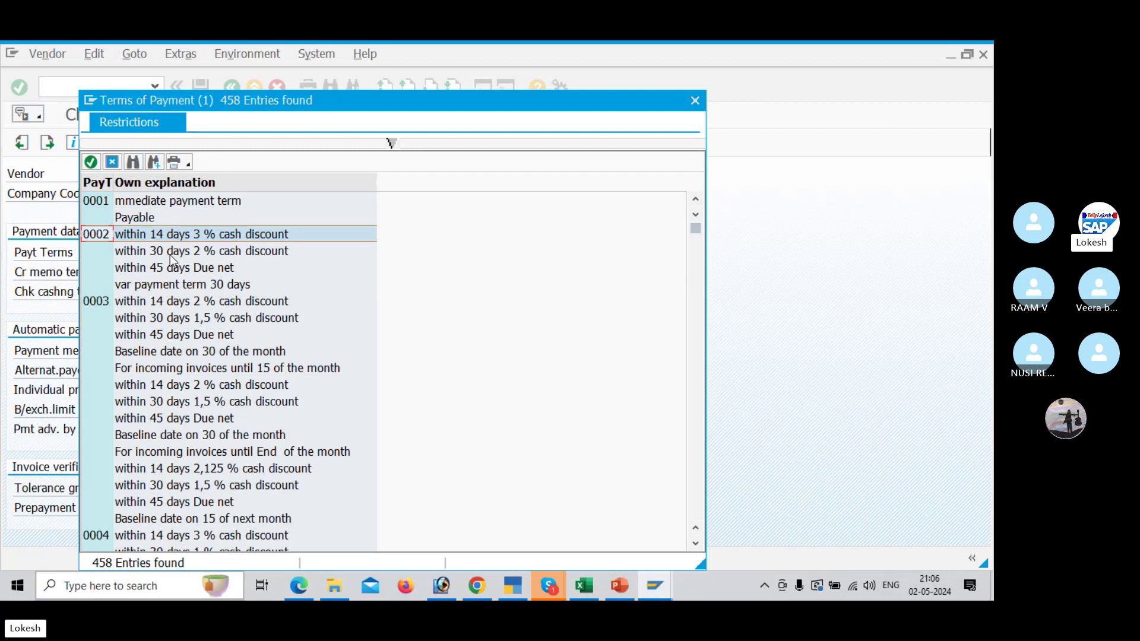
pyautogui.press('Down')
pyautogui.press('Down')
pyautogui.press('Down')
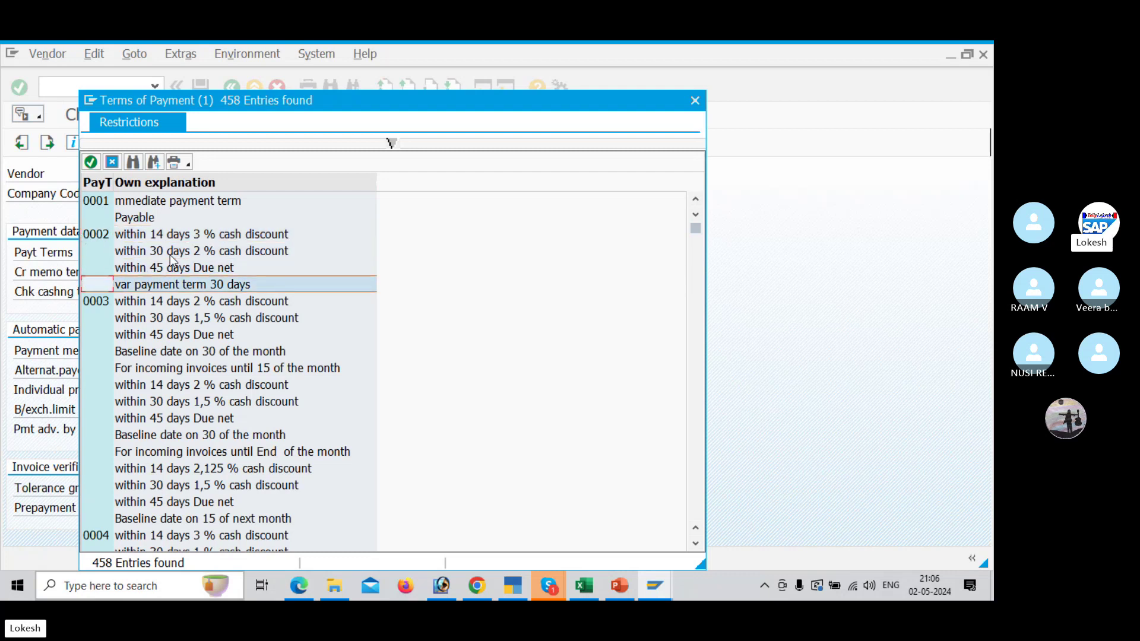
pyautogui.press('Down')
pyautogui.press('Down')
pyautogui.press('Down')
pyautogui.press('Down')
pyautogui.press('Down')
pyautogui.press('Down')
pyautogui.press('Down')
pyautogui.press('Down')
pyautogui.press('Down')
pyautogui.press('Down')
pyautogui.press('Down')
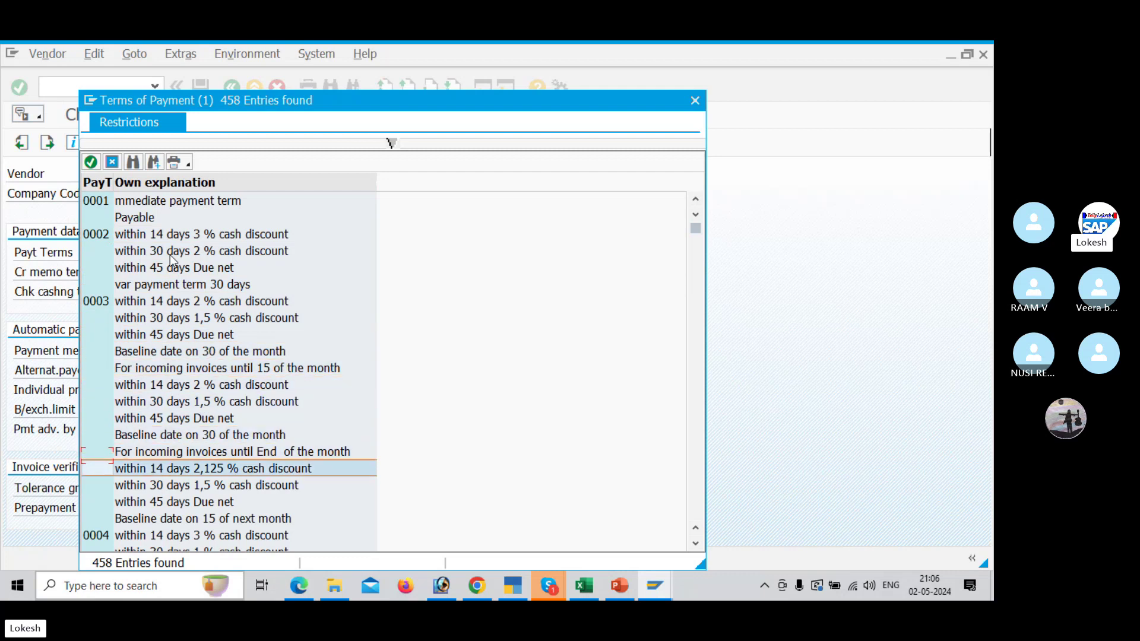
pyautogui.press('Down')
pyautogui.press('Down')
pyautogui.press('Down')
pyautogui.press('Down')
pyautogui.press('Down')
pyautogui.press('Down')
pyautogui.press('Down')
pyautogui.press('Down')
pyautogui.press('Down')
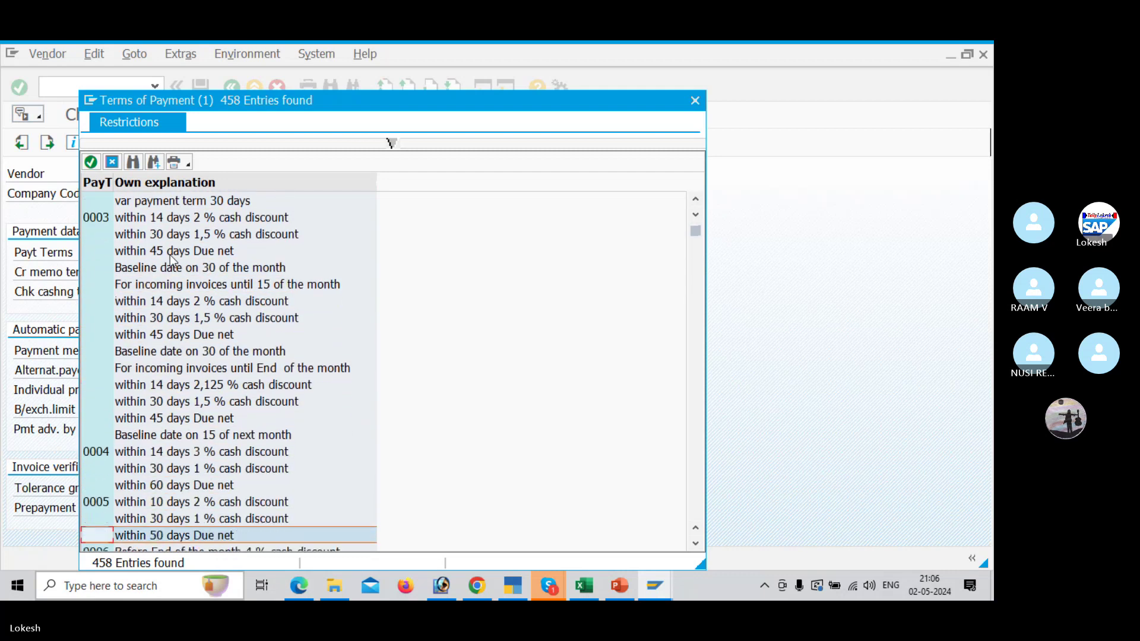
pyautogui.press('Down')
pyautogui.press('Down')
pyautogui.press('Down')
pyautogui.press('Down')
pyautogui.press('Down')
pyautogui.press('Down')
pyautogui.press('Down')
pyautogui.press('Down')
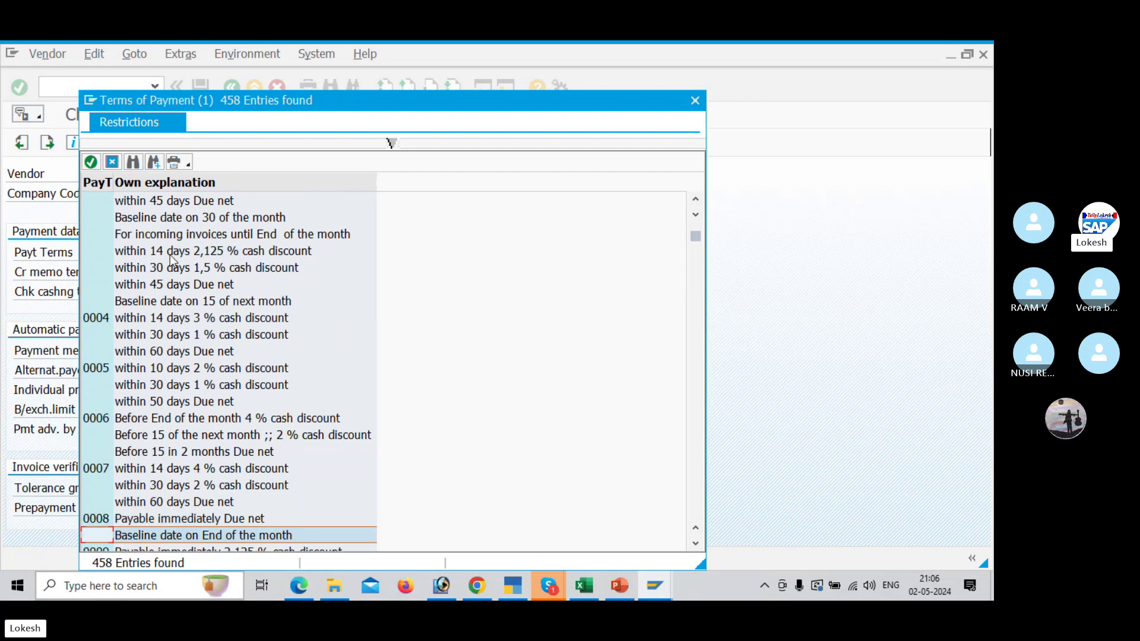
pyautogui.press('Down')
pyautogui.press('Down')
pyautogui.press('Down')
pyautogui.press('Down')
pyautogui.press('Down')
pyautogui.press('Down')
pyautogui.press('Down')
pyautogui.press('Down')
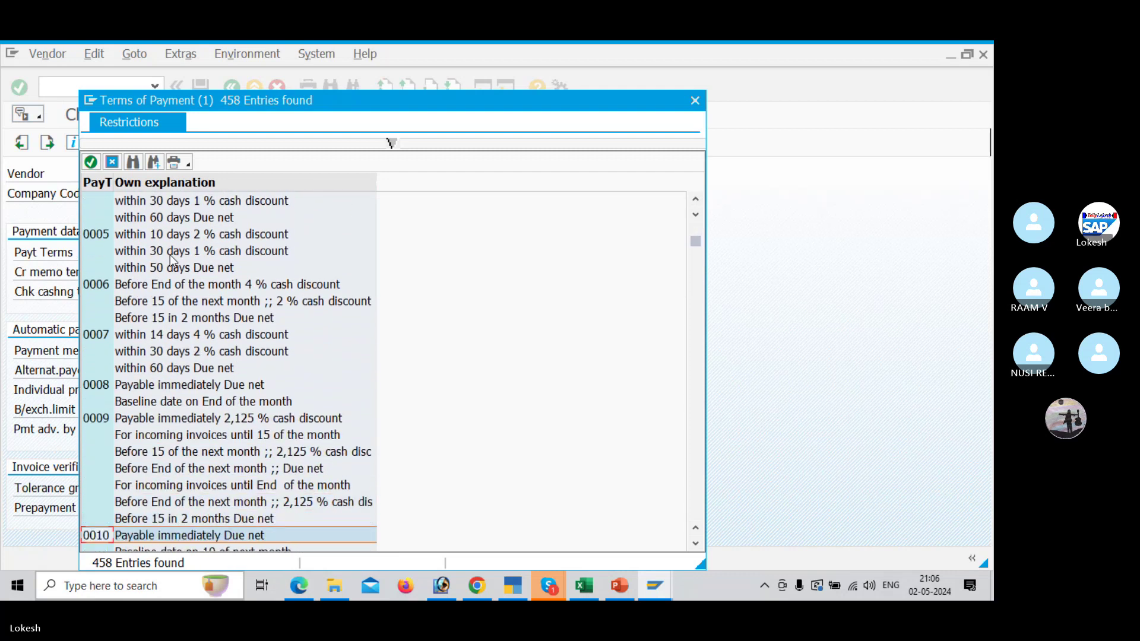
pyautogui.press('Down')
pyautogui.press('Down')
pyautogui.press('Down')
pyautogui.press('Down')
pyautogui.press('Down')
pyautogui.press('Down')
pyautogui.press('Down')
pyautogui.press('Down')
pyautogui.press('Down')
pyautogui.press('Down')
pyautogui.press('Down')
pyautogui.press('Down')
pyautogui.press('Down')
pyautogui.press('Down')
pyautogui.press('Down')
pyautogui.press('Down')
pyautogui.press('Down')
pyautogui.press('Down')
pyautogui.press('Down')
pyautogui.press('Down')
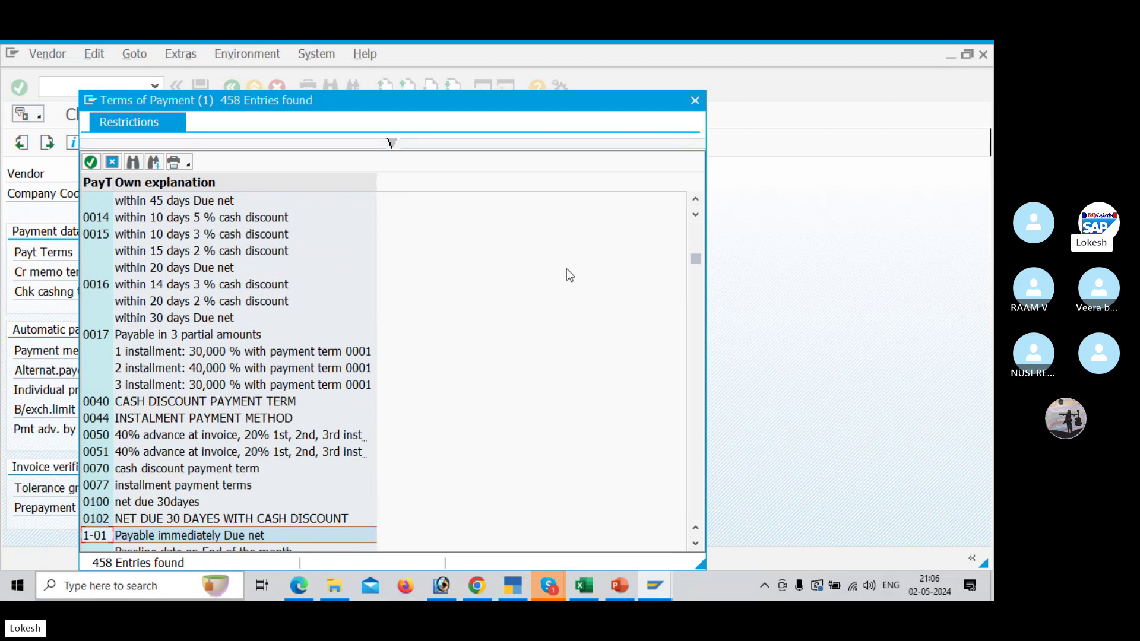
# Step: Set TATA PVT LTD's payment terms to 0002, within 14 days 3 % cash discount, and save the vendor
pyautogui.click(697, 201)
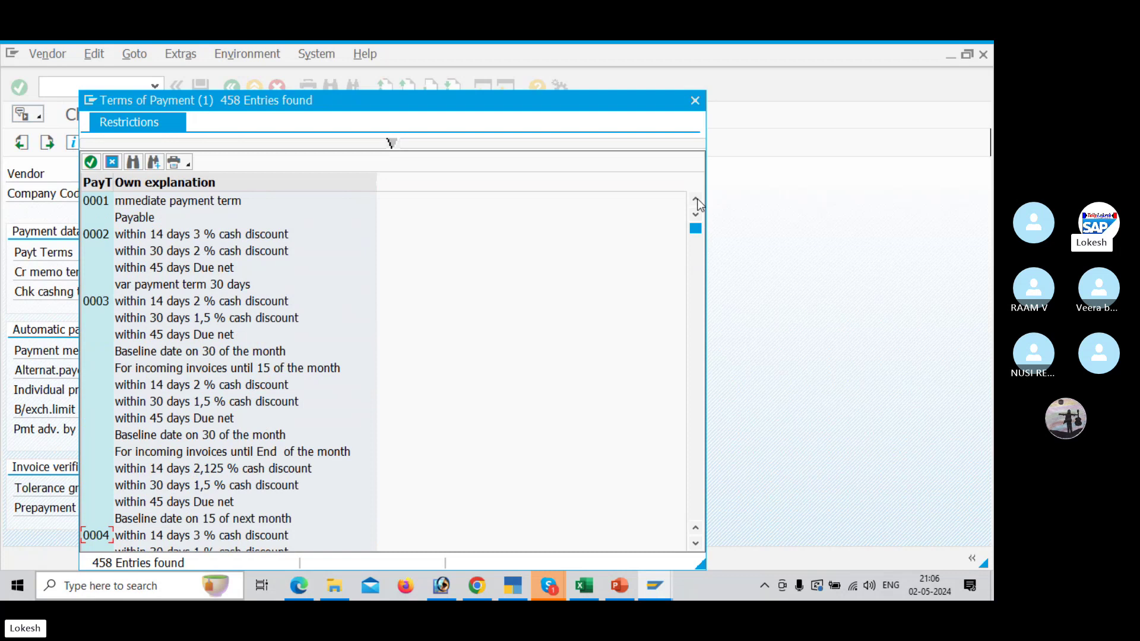
pyautogui.click(117, 232)
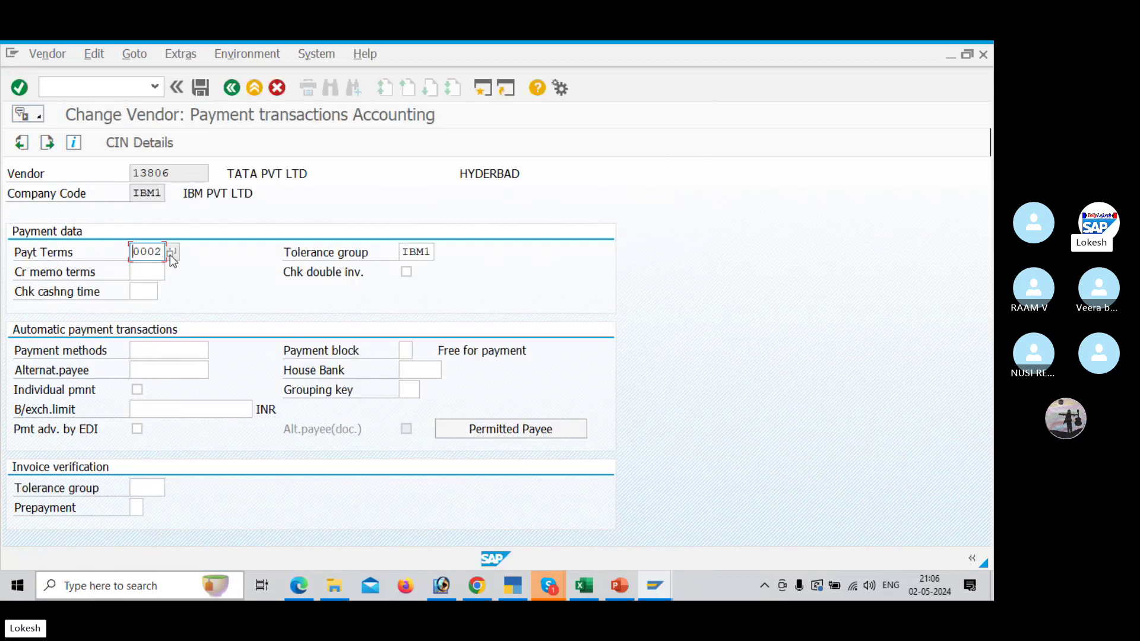
pyautogui.click(205, 92)
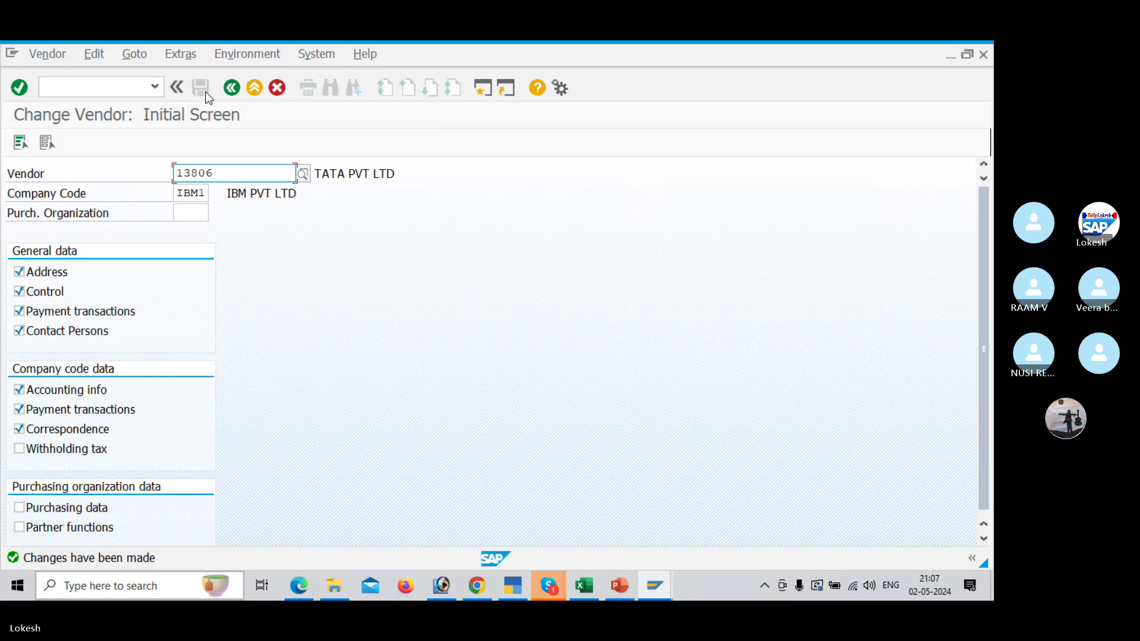
# Step: Open vendor IBM PVT LTD's accounting payment transactions, set the payment terms to 0002 and save the vendor
pyautogui.click(306, 175)
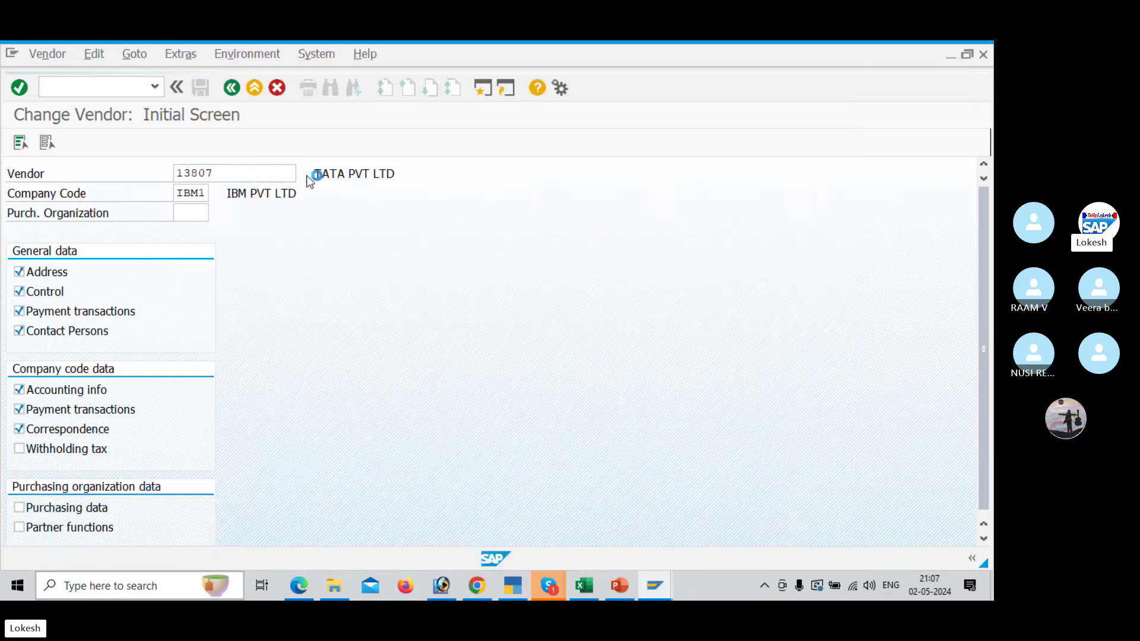
pyautogui.press('Return')
pyautogui.press('Return')
pyautogui.press('Return')
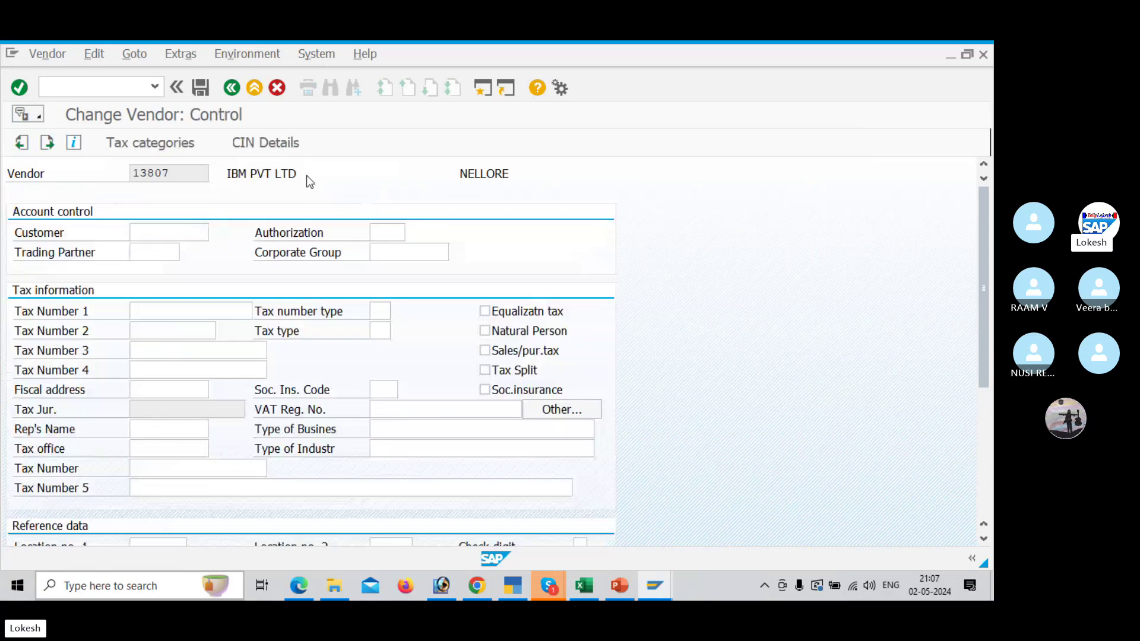
pyautogui.press('Return')
pyautogui.press('Return')
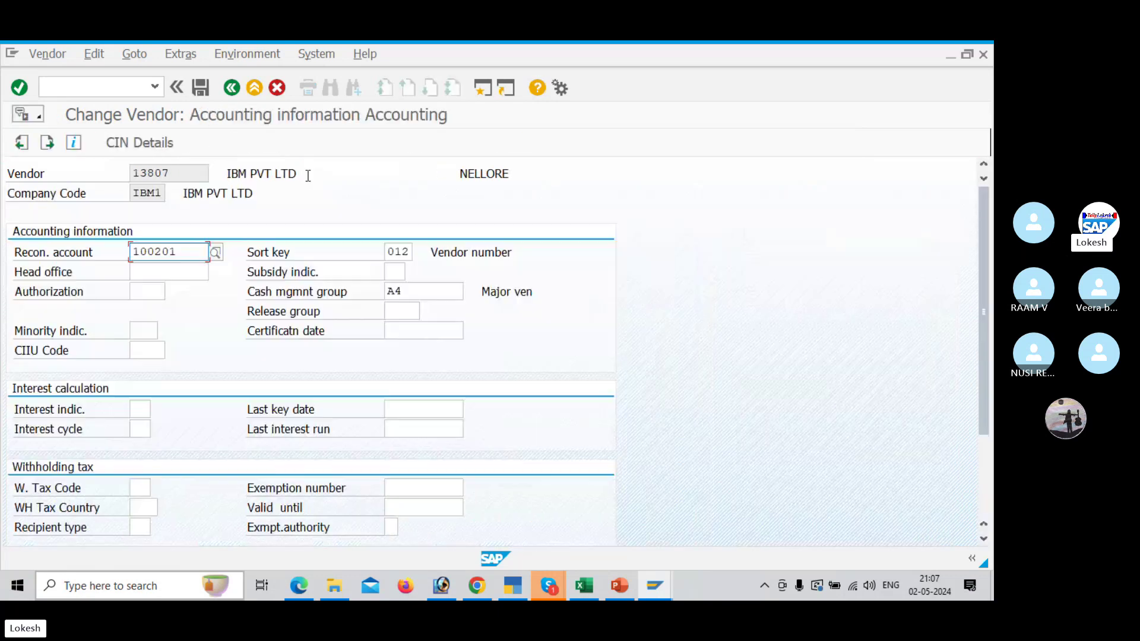
pyautogui.press('Return')
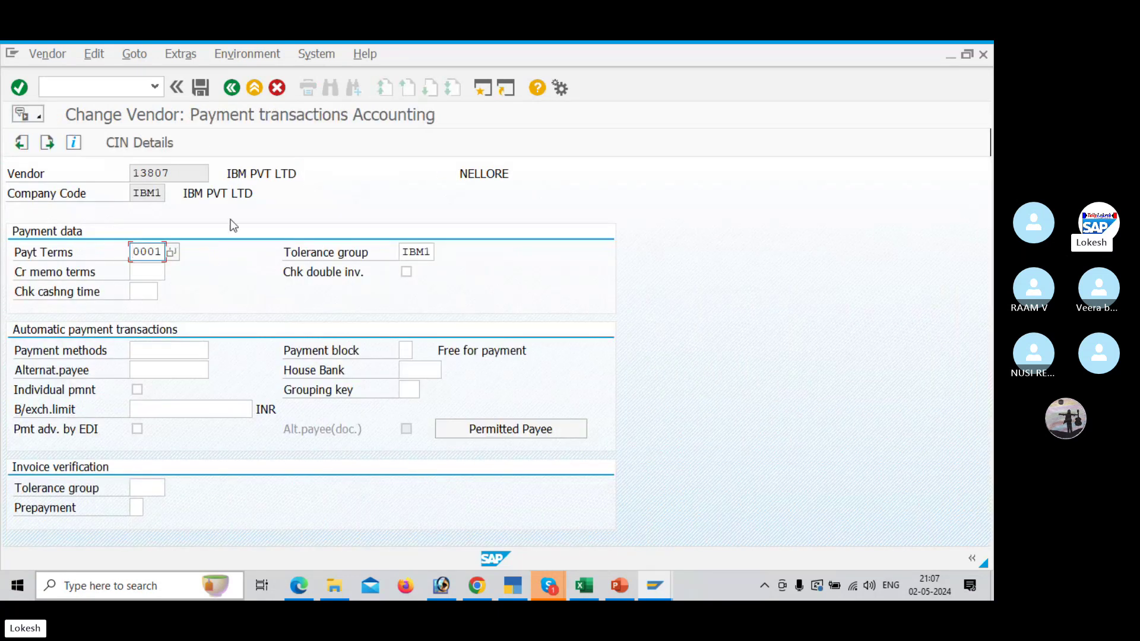
pyautogui.click(172, 255)
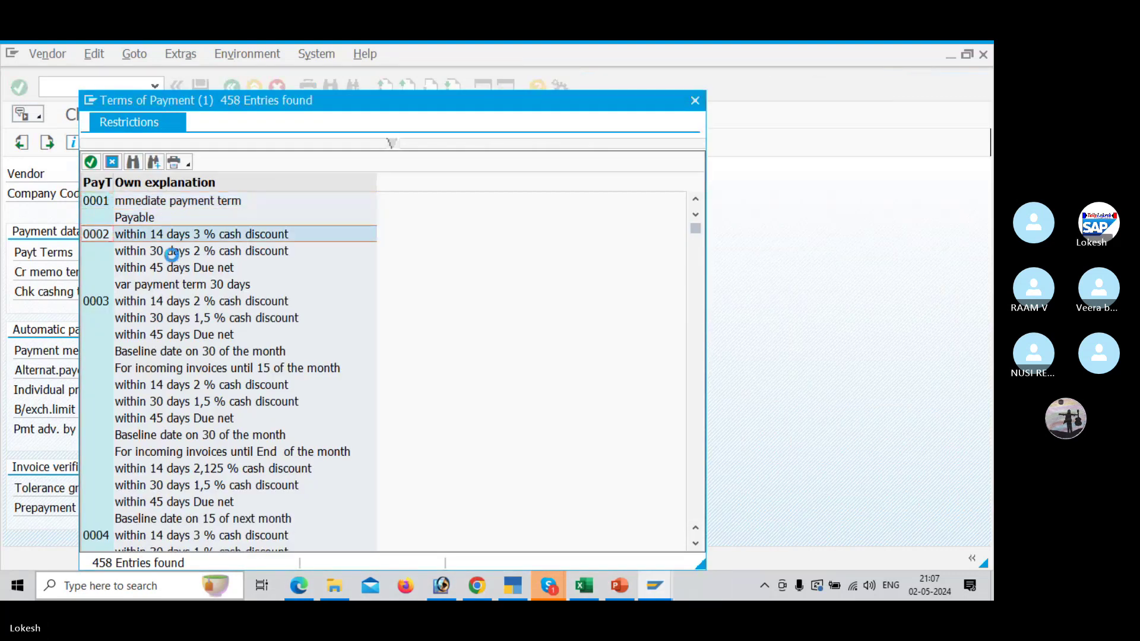
pyautogui.doubleClick(174, 259)
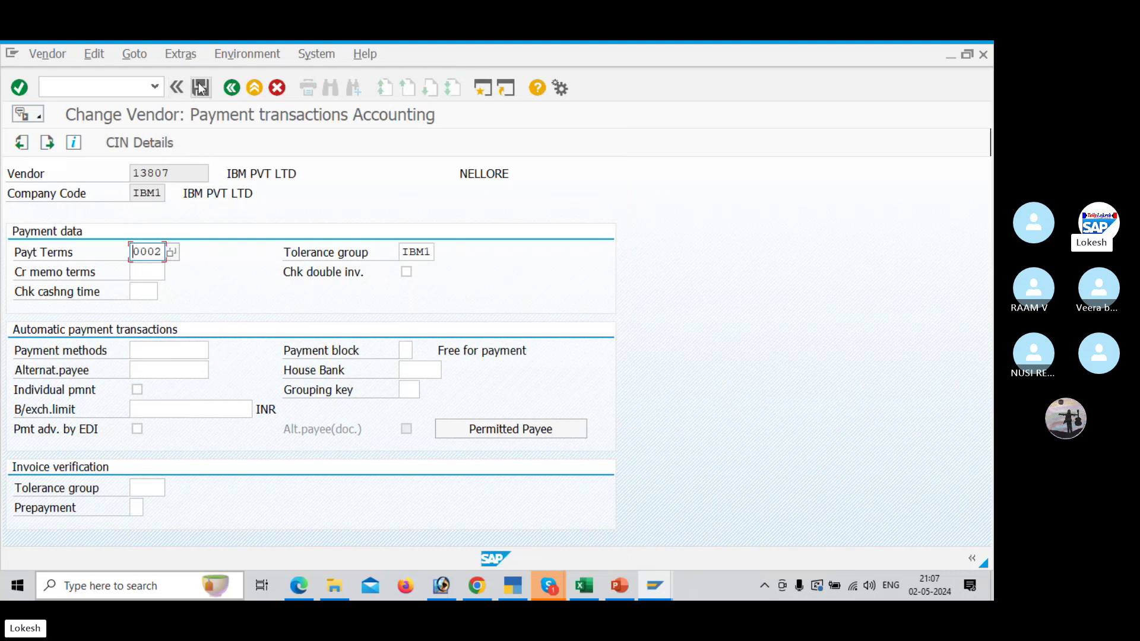
pyautogui.click(204, 88)
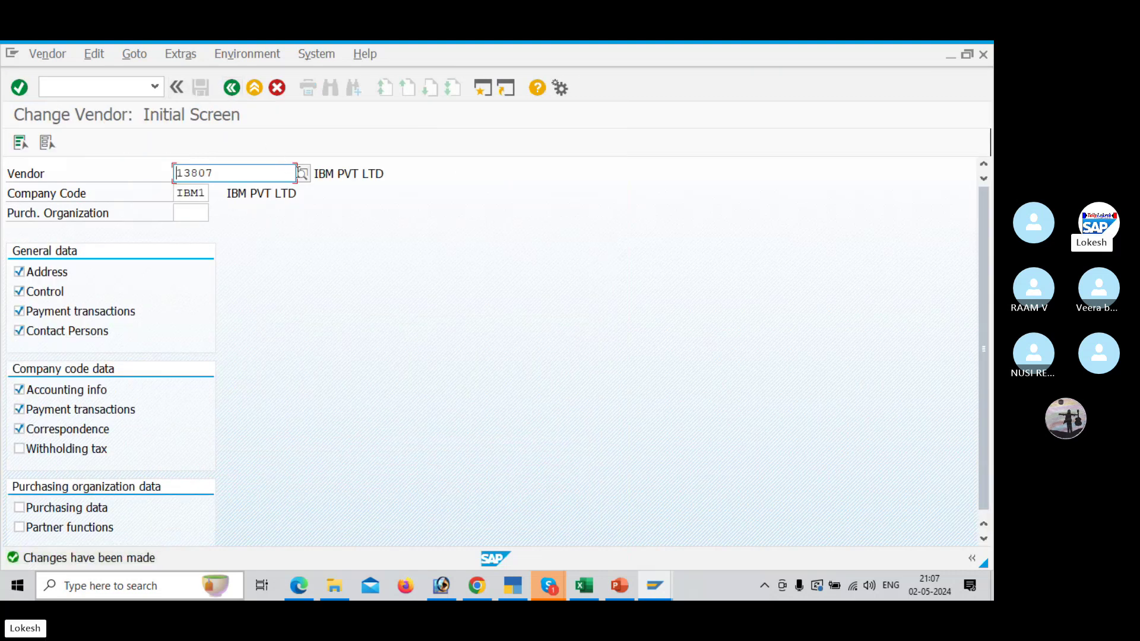
# Step: Select vendor IPL PVT LTD and advance to its accounting payment transactions for company code IBM1
pyautogui.click(306, 181)
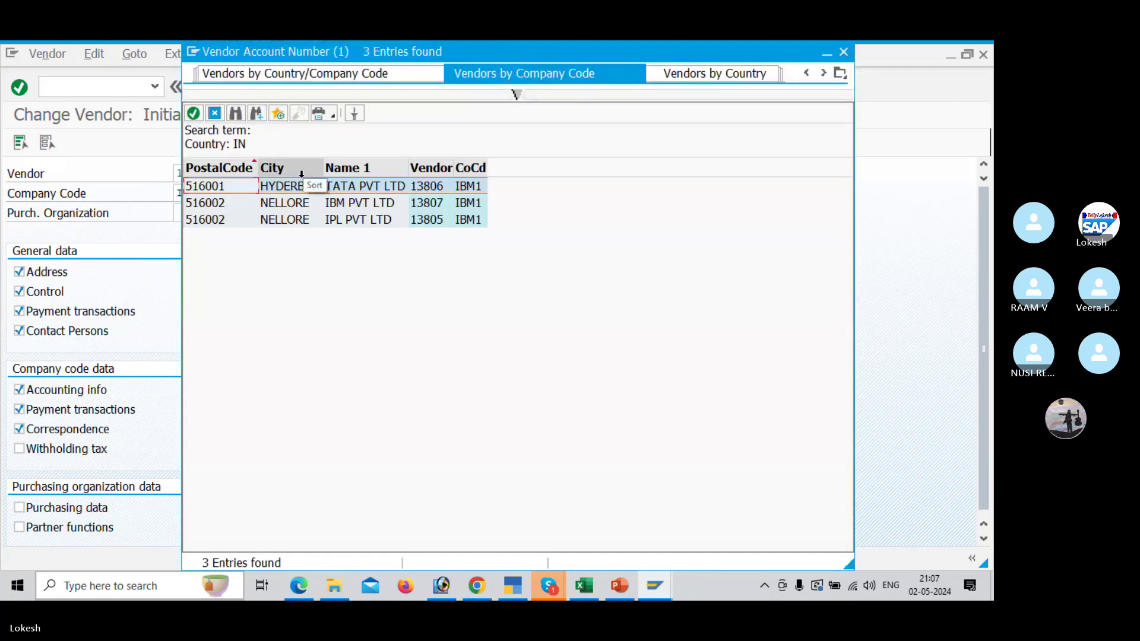
pyautogui.press('Return')
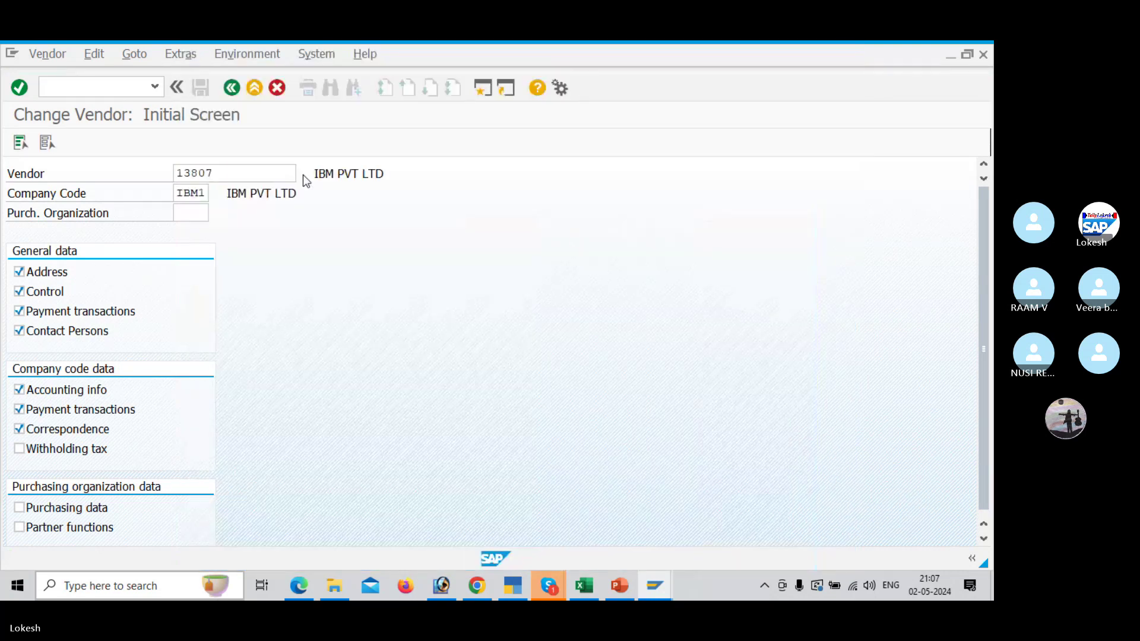
pyautogui.press('Return')
pyautogui.press('Return')
pyautogui.press('Return')
pyautogui.press('Return')
pyautogui.press('Return')
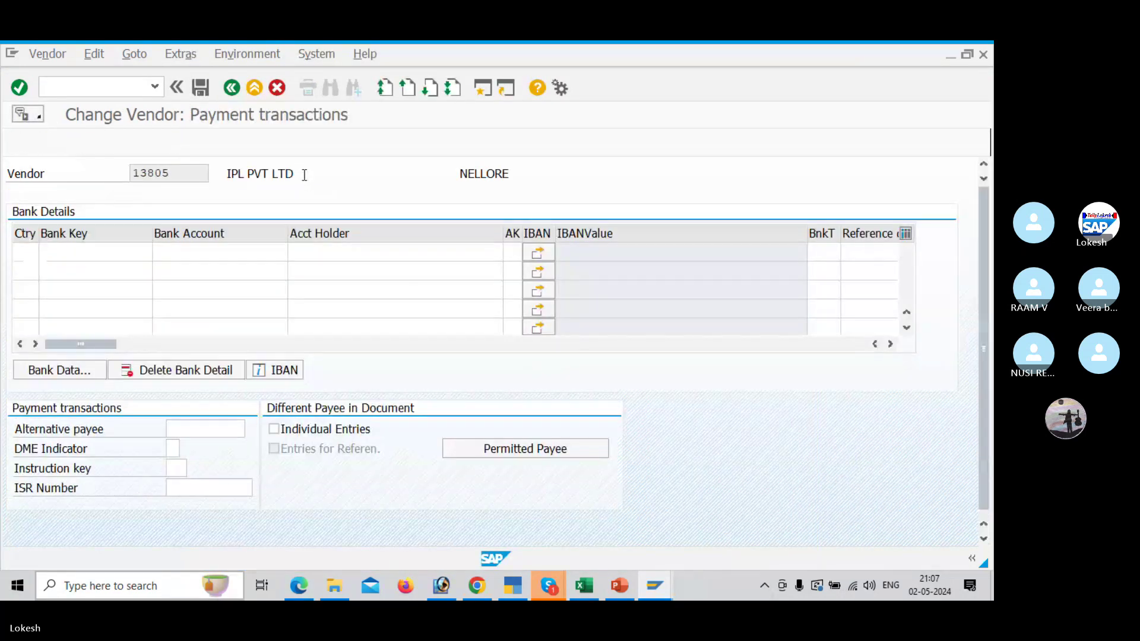
pyautogui.press('Return')
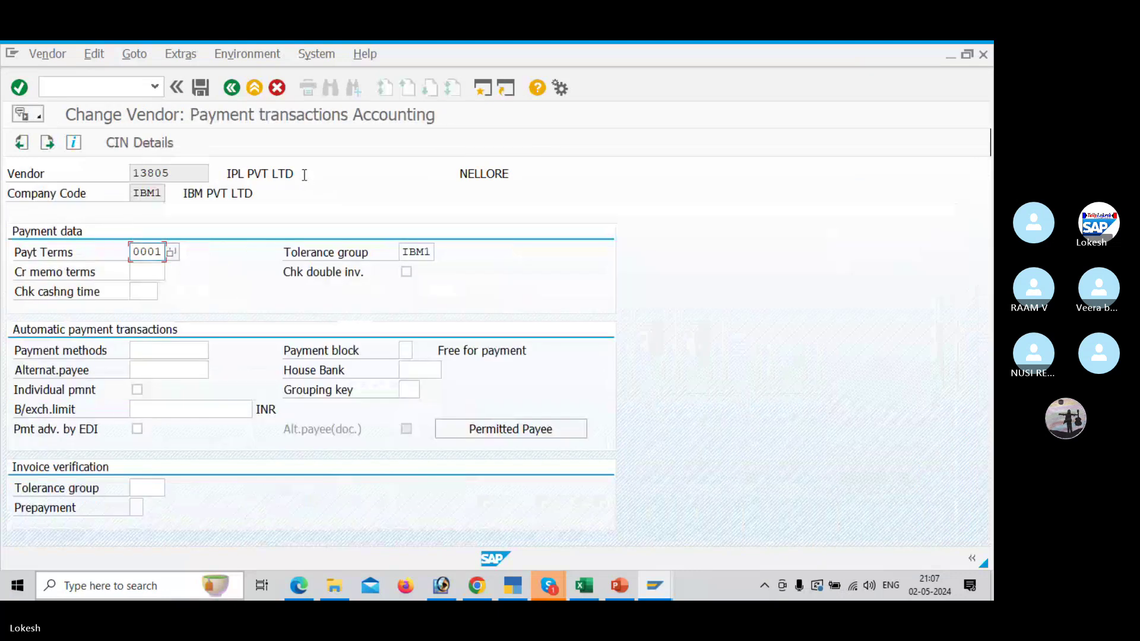
# Step: Set IPL PVT LTD's payment terms to 0002 and save the vendor
pyautogui.click(172, 252)
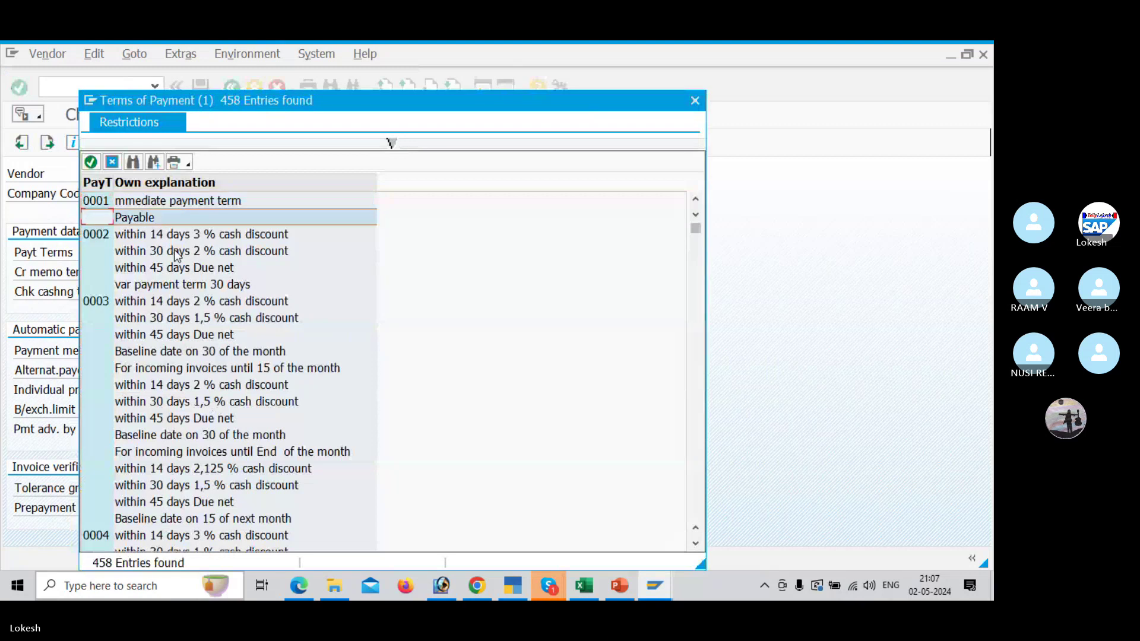
pyautogui.doubleClick(174, 252)
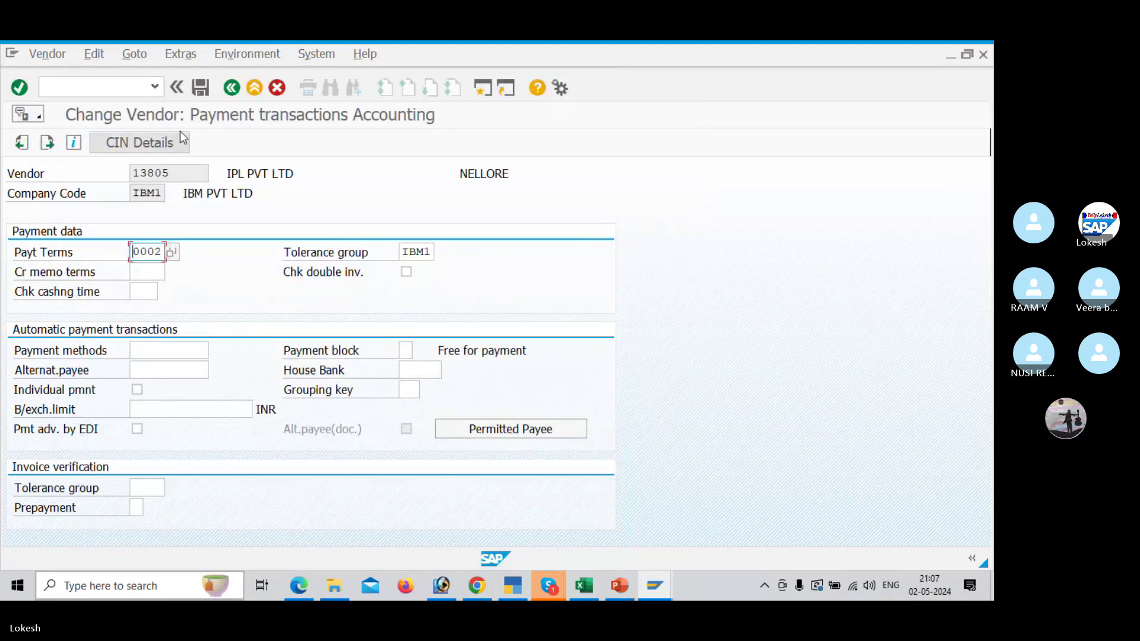
pyautogui.click(201, 88)
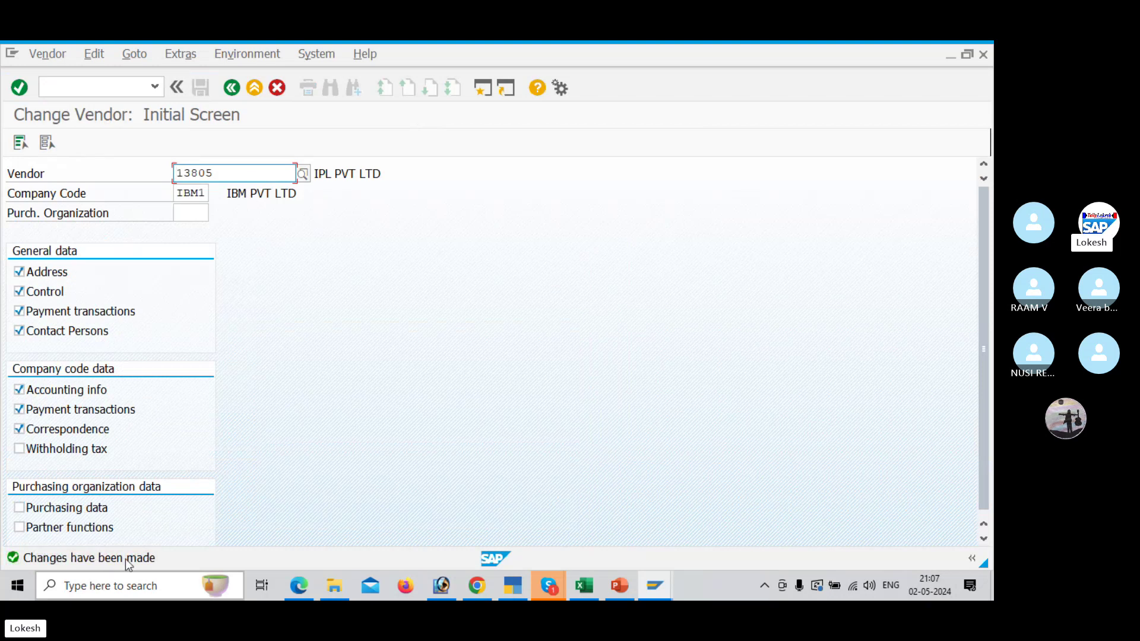
# Step: Switch to the With Holding Tax workbook in Excel and enter 50000 in E8 and 3% in F8 of the Vendor Cash Discount sheet
pyautogui.hotkey('alt', 'Tab')
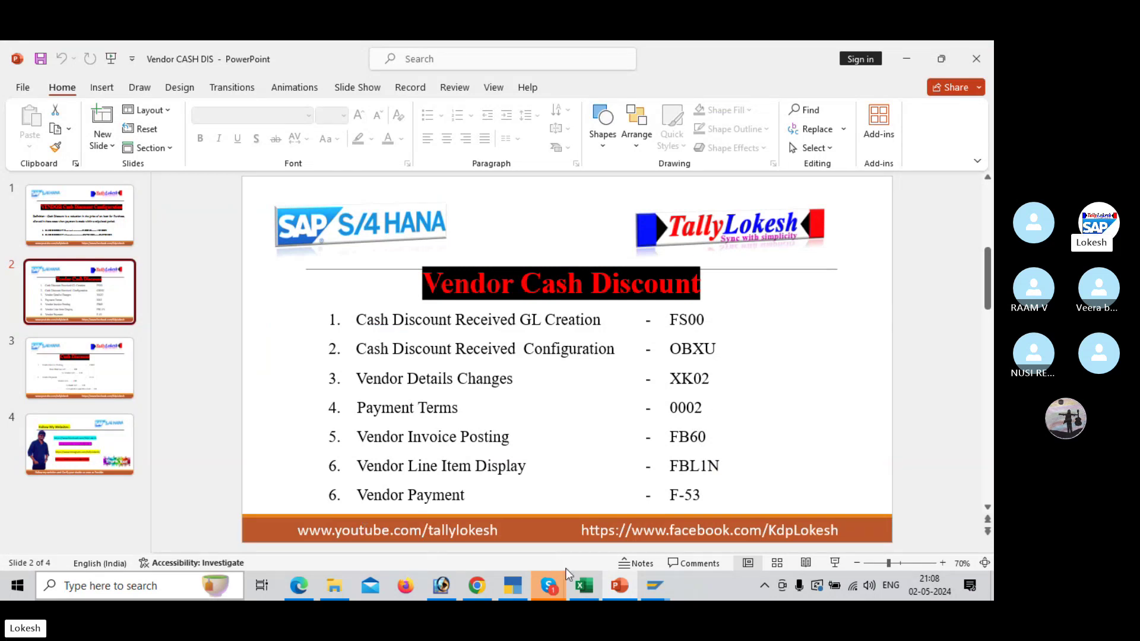
pyautogui.moveTo(592, 590)
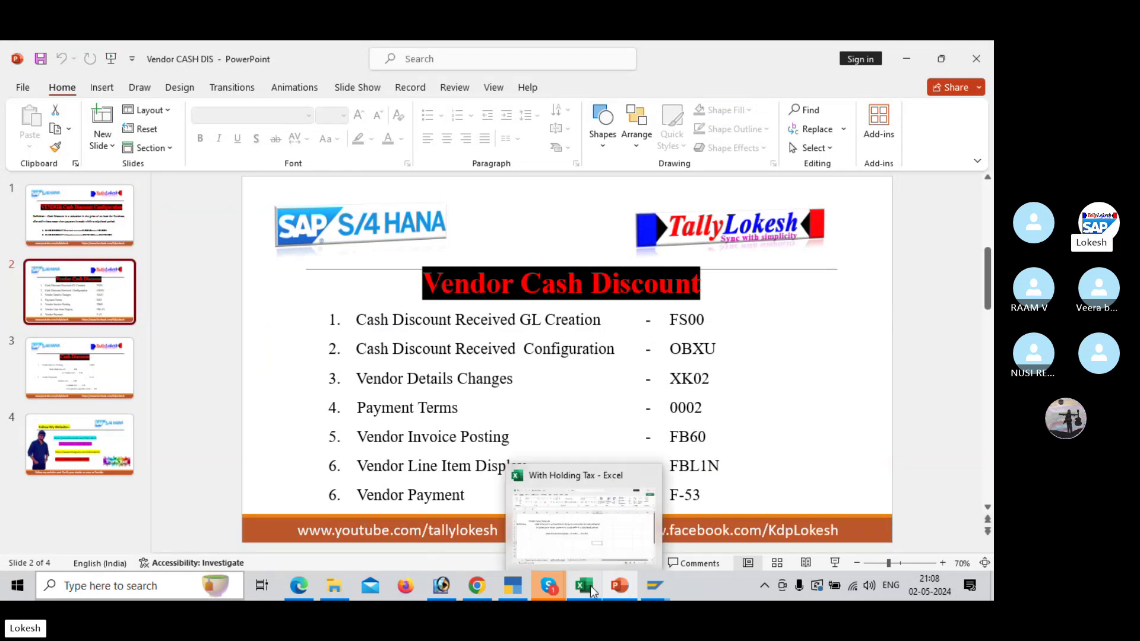
pyautogui.click(614, 528)
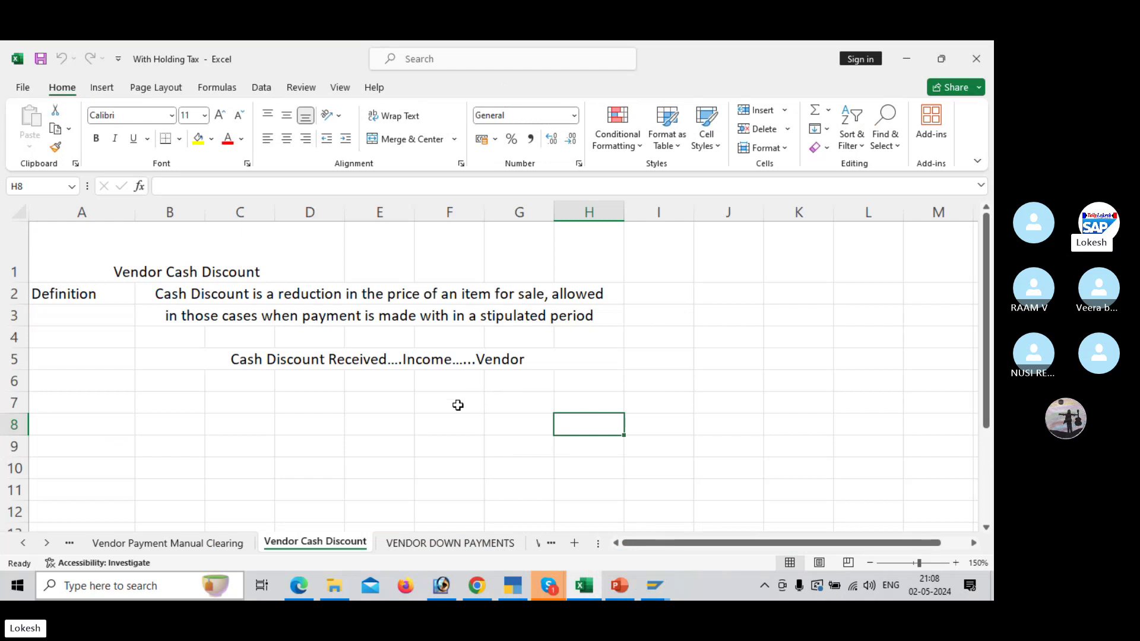
pyautogui.click(390, 425)
pyautogui.write('10')
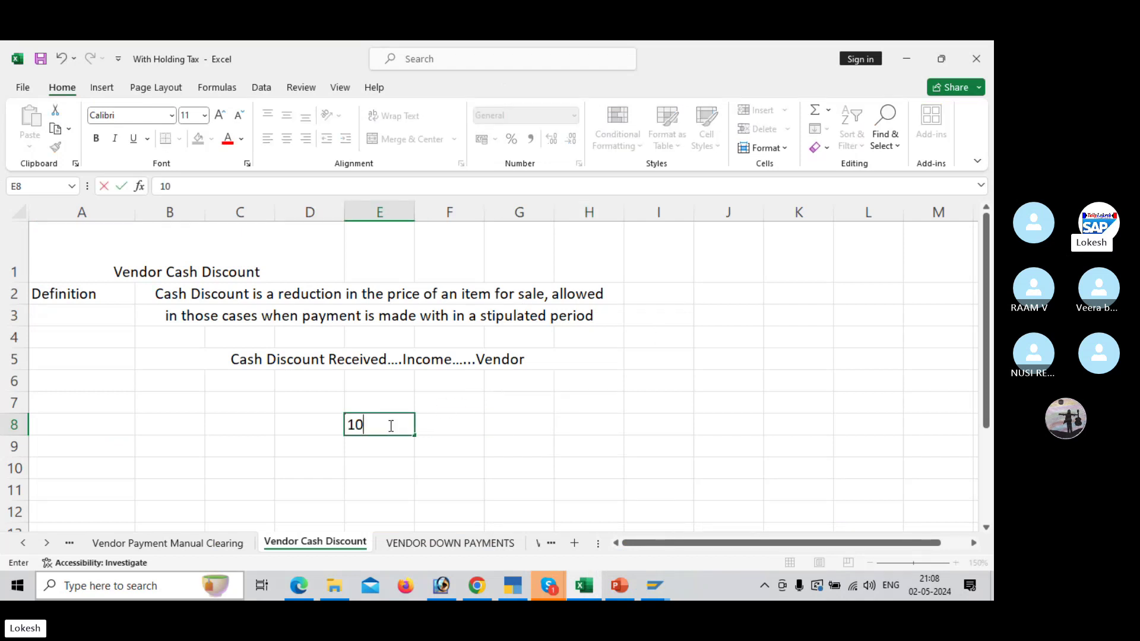
pyautogui.press('BackSpace')
pyautogui.press('BackSpace')
pyautogui.write('50000')
pyautogui.press('Tab')
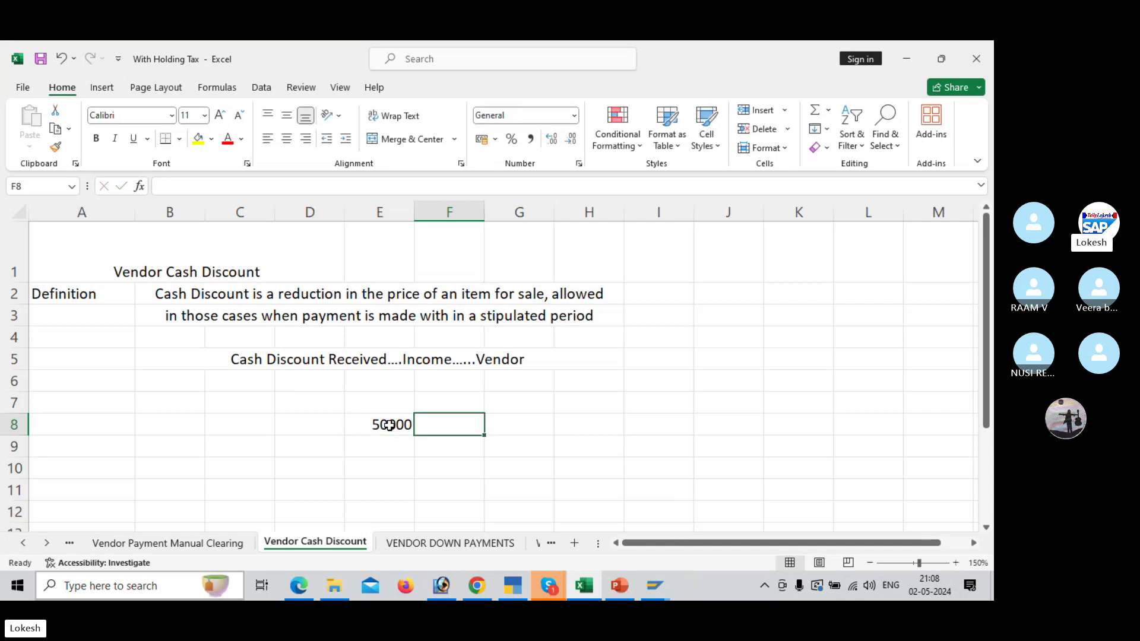
pyautogui.write('3%')
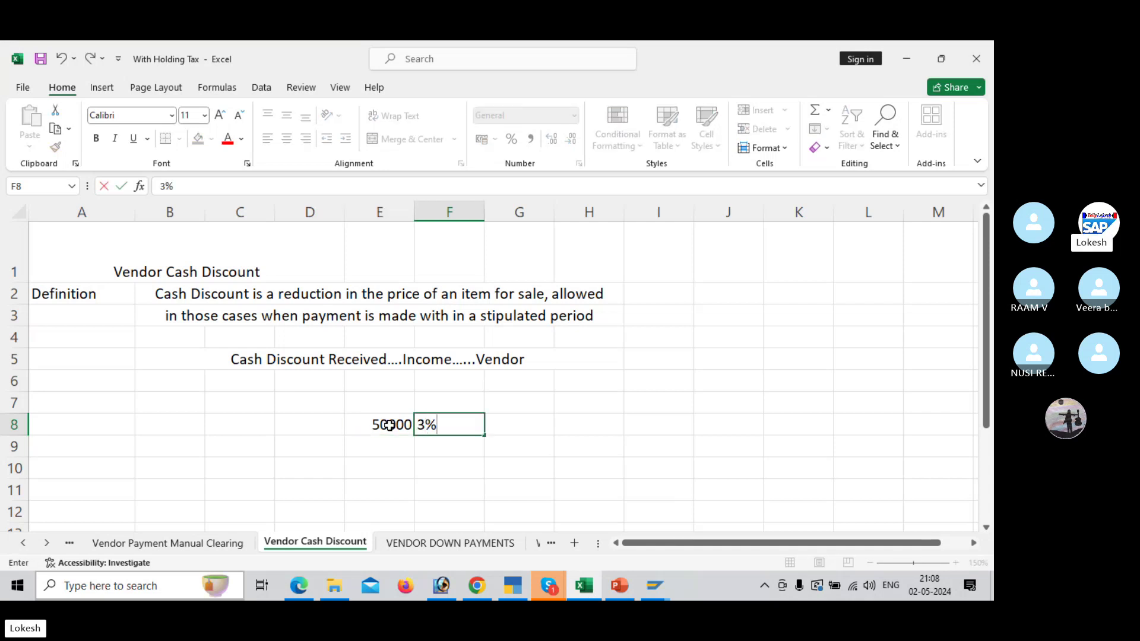
# Step: Calculate the cash discount amount in G8 with the formula =E8*F8
pyautogui.press('Tab')
pyautogui.write('=')
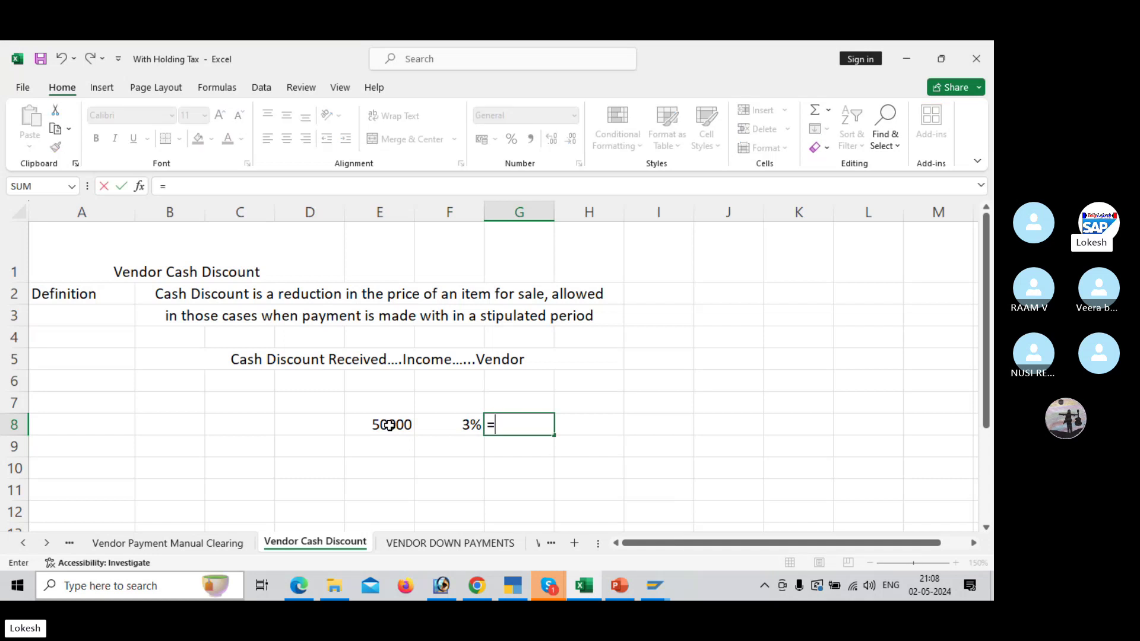
pyautogui.click(361, 419)
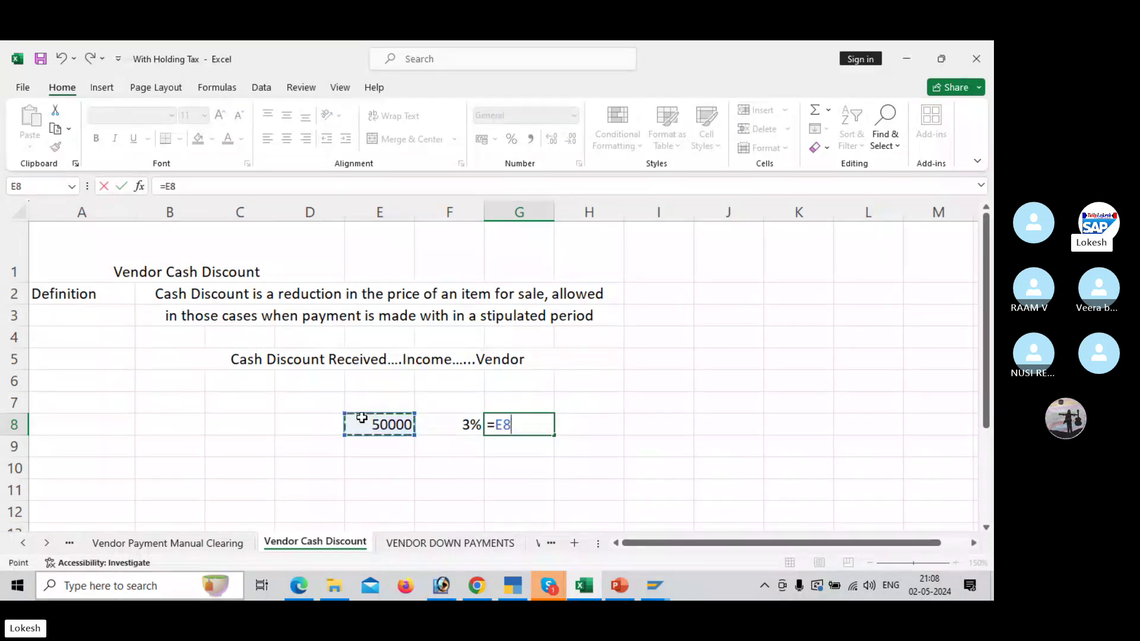
pyautogui.write('*')
pyautogui.click(463, 421)
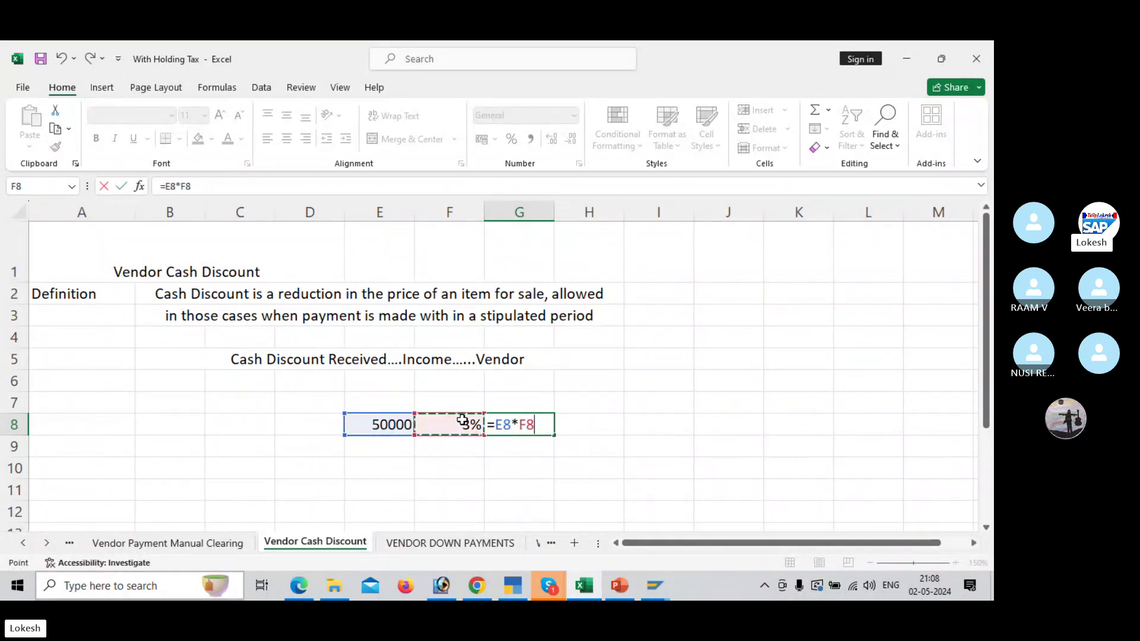
pyautogui.press('Return')
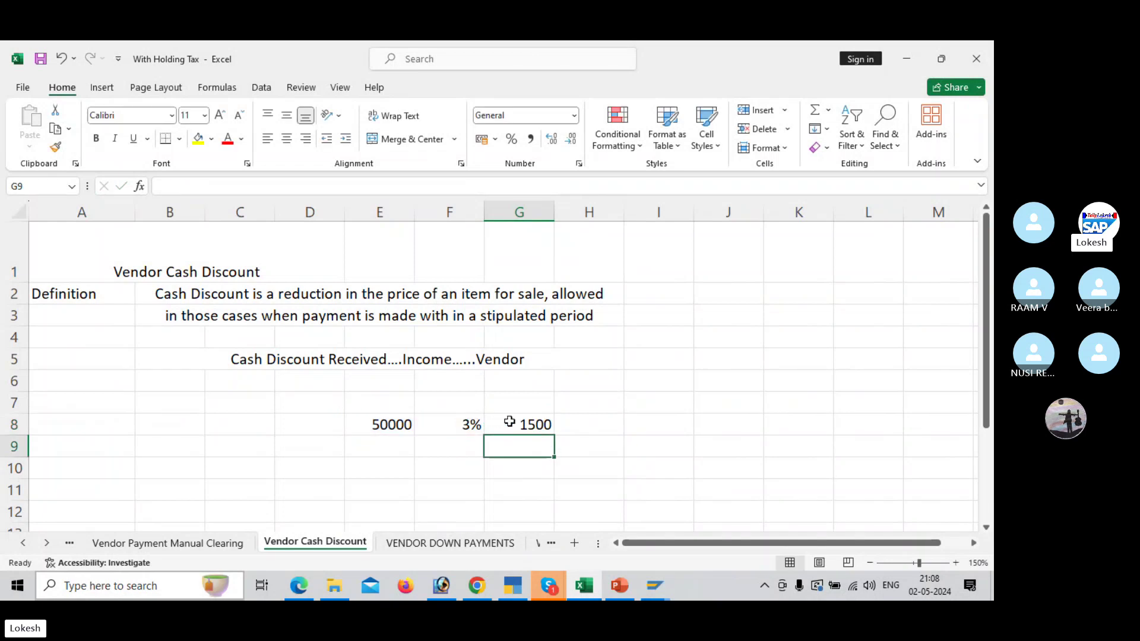
pyautogui.click(522, 423)
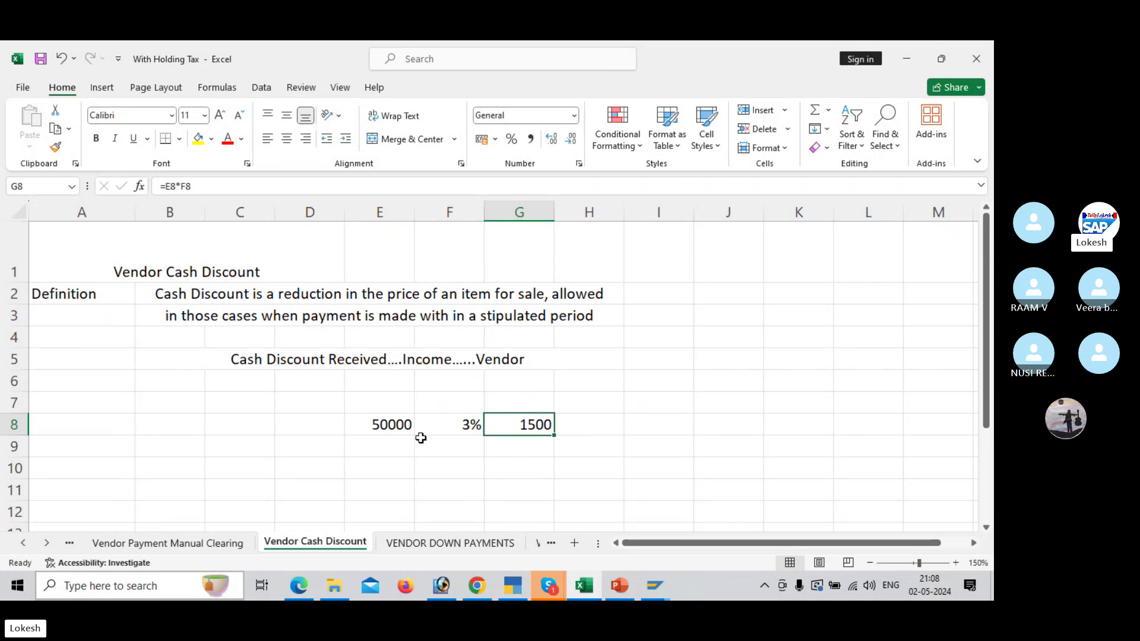
# Step: Calculate the net amount payable in G9 with the formula =E8-G8
pyautogui.click(523, 448)
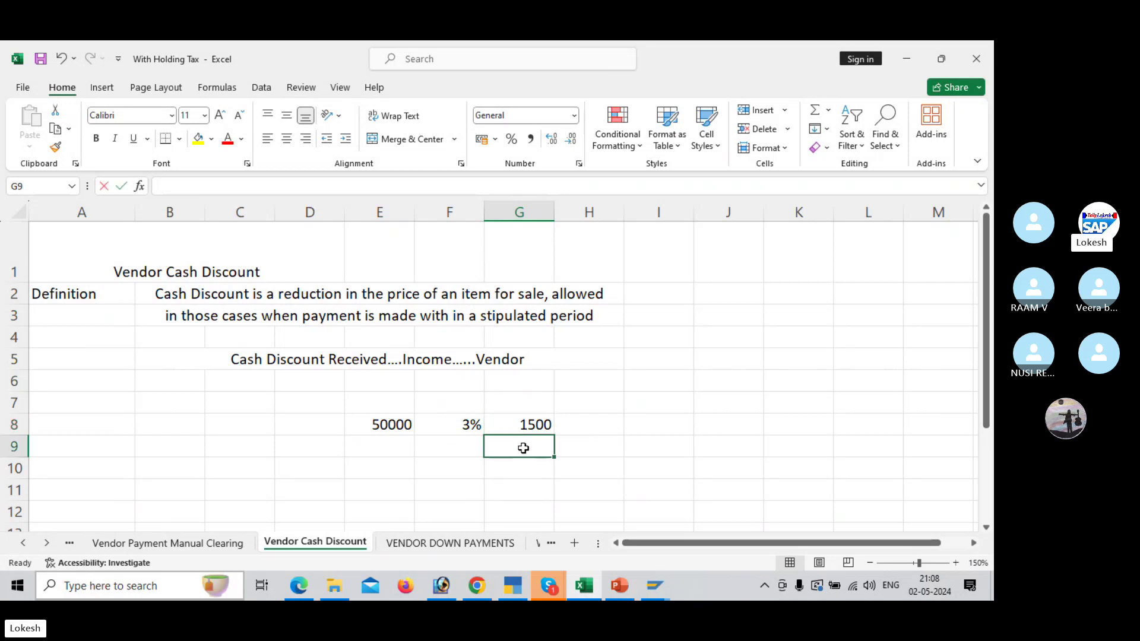
pyautogui.write('=')
pyautogui.click(393, 422)
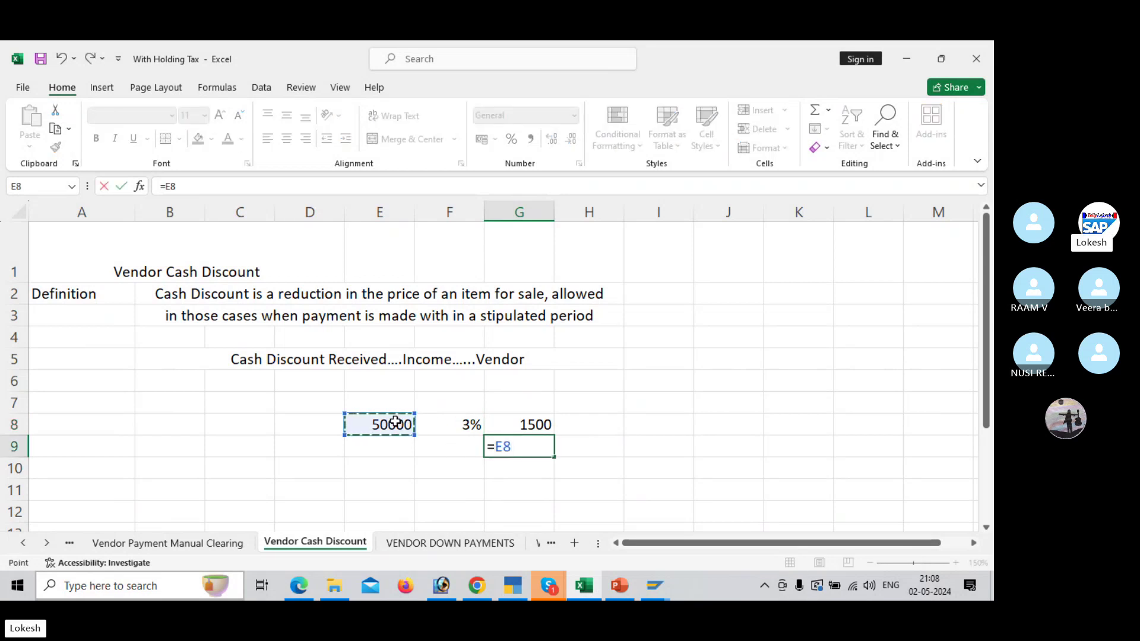
pyautogui.write('-')
pyautogui.click(502, 424)
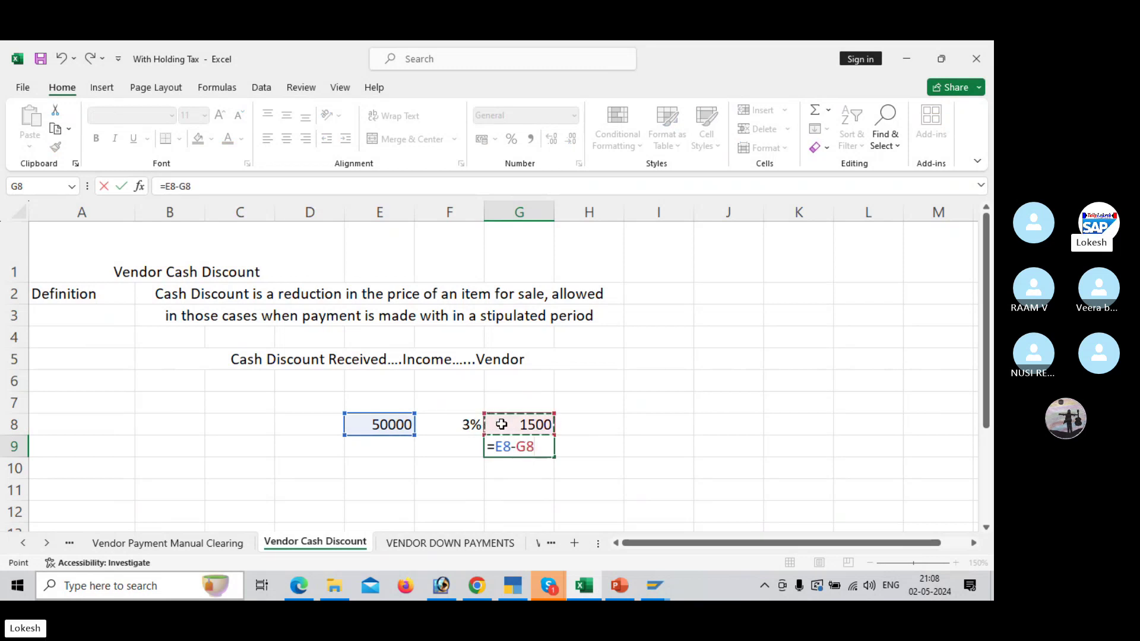
pyautogui.press('Return')
pyautogui.click(508, 445)
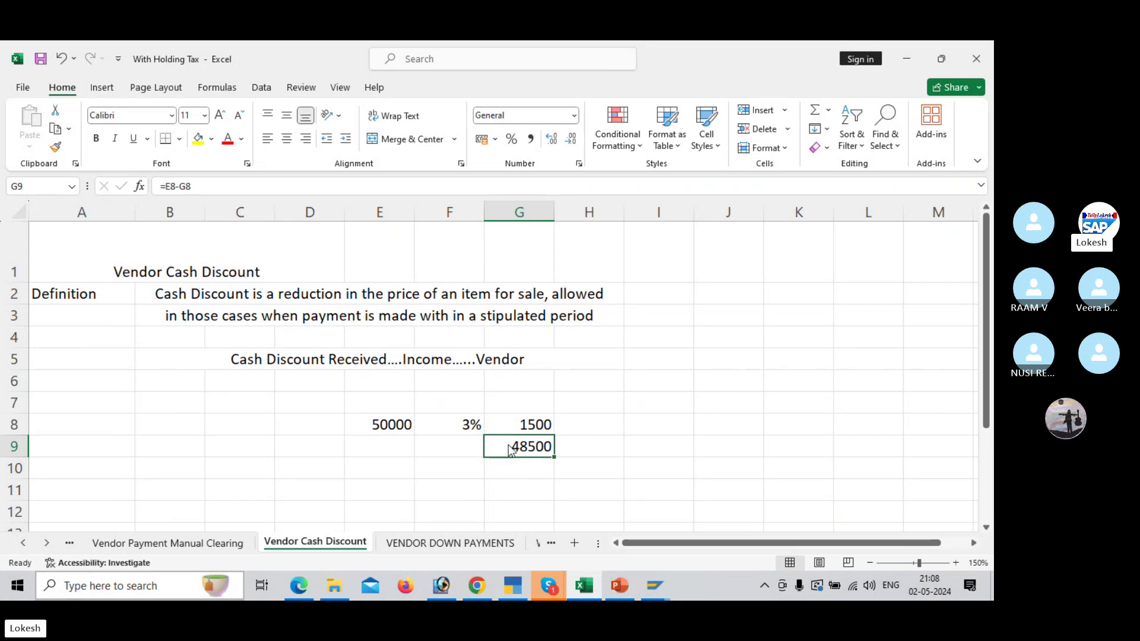
# Step: Switch back to SAP's Change Vendor window and open vendor invoice entry with transaction /NFB60
pyautogui.hotkey('alt', 'Tab')
pyautogui.hotkey('alt', 'Tab')
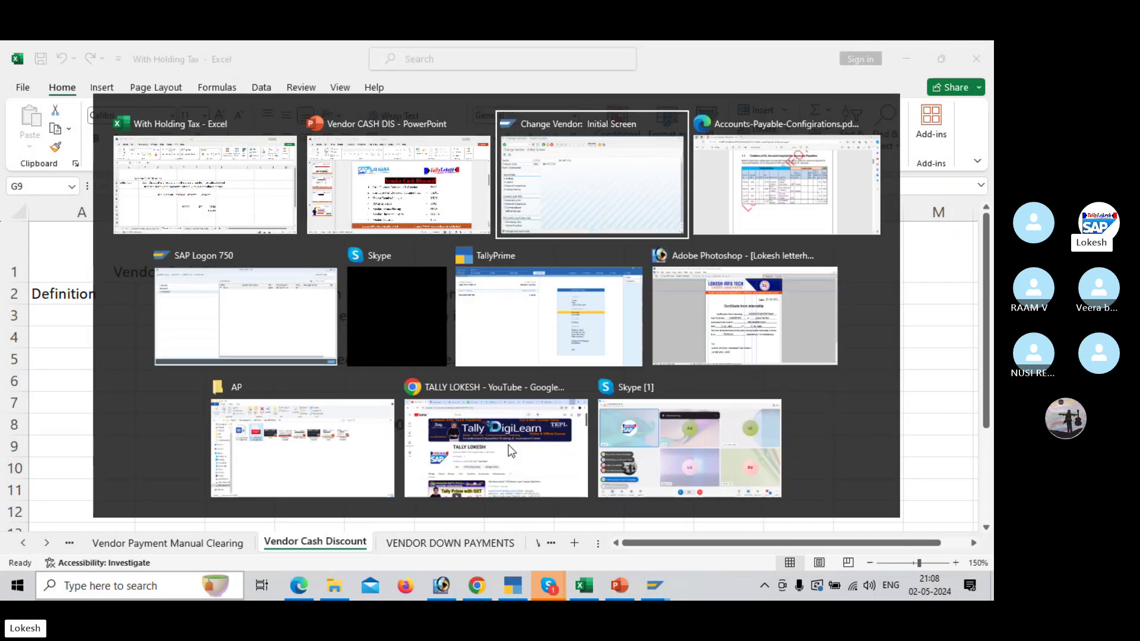
pyautogui.hotkey('ctrl', '/')
pyautogui.write('/')
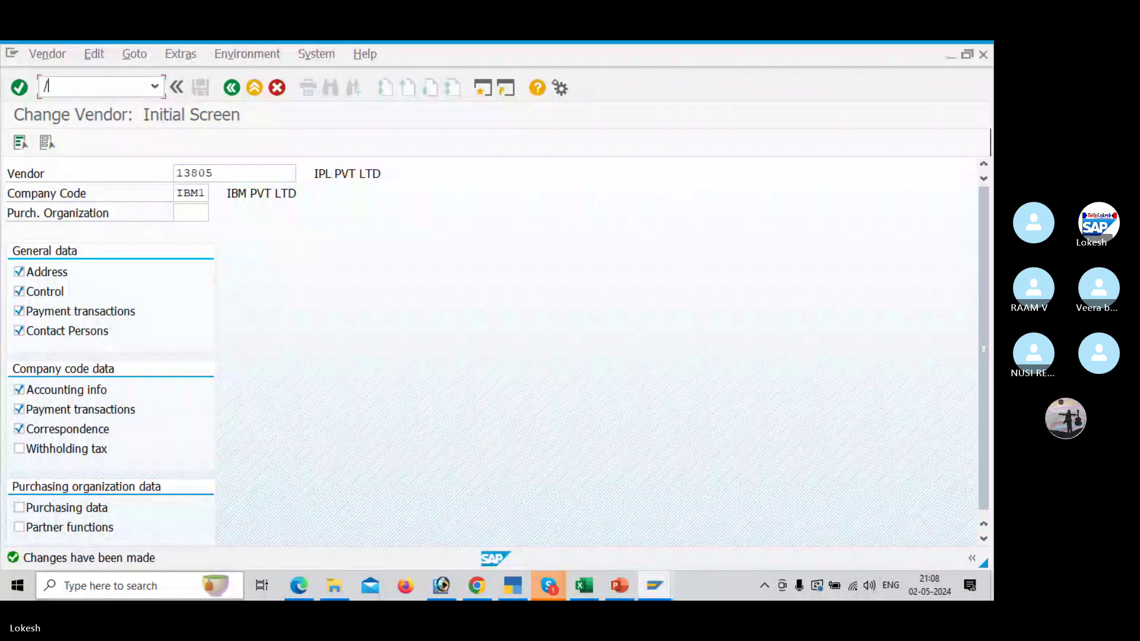
pyautogui.write('NFB')
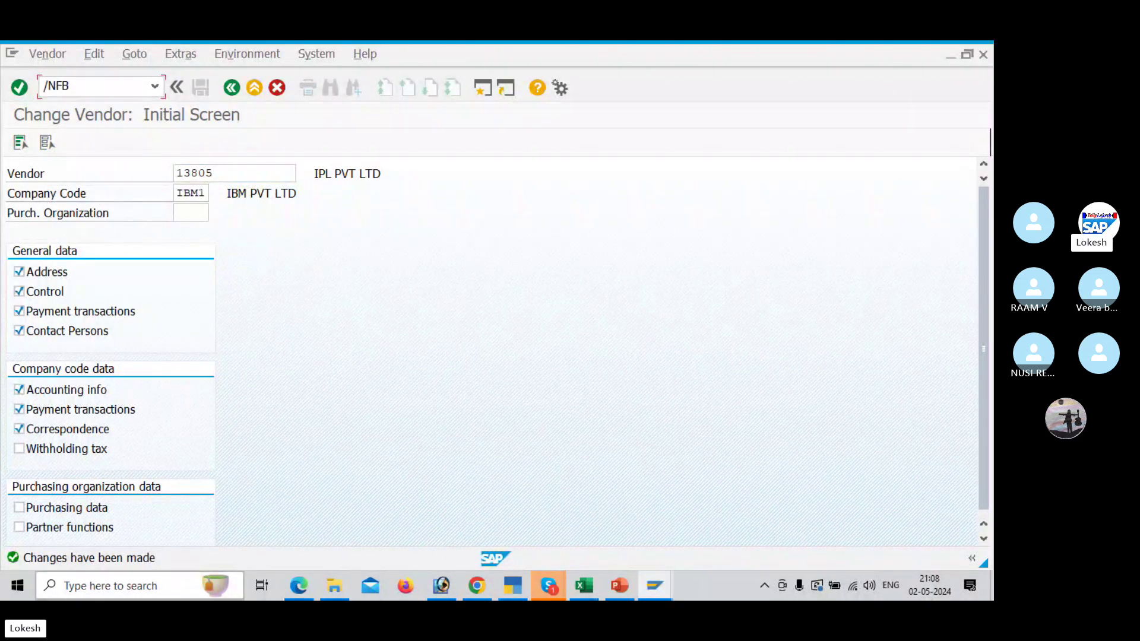
pyautogui.write('60')
pyautogui.press('Return')
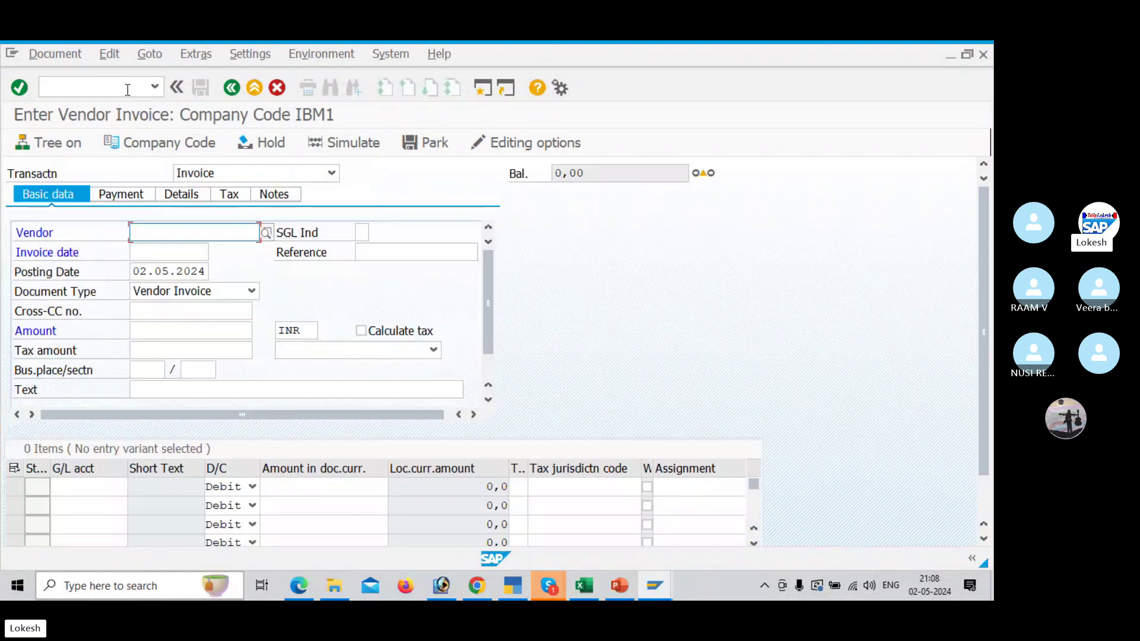
# Step: Select vendor TATA PVT LTD for the invoice and enter invoice date 02.05.2024 and reference 004
pyautogui.click(265, 237)
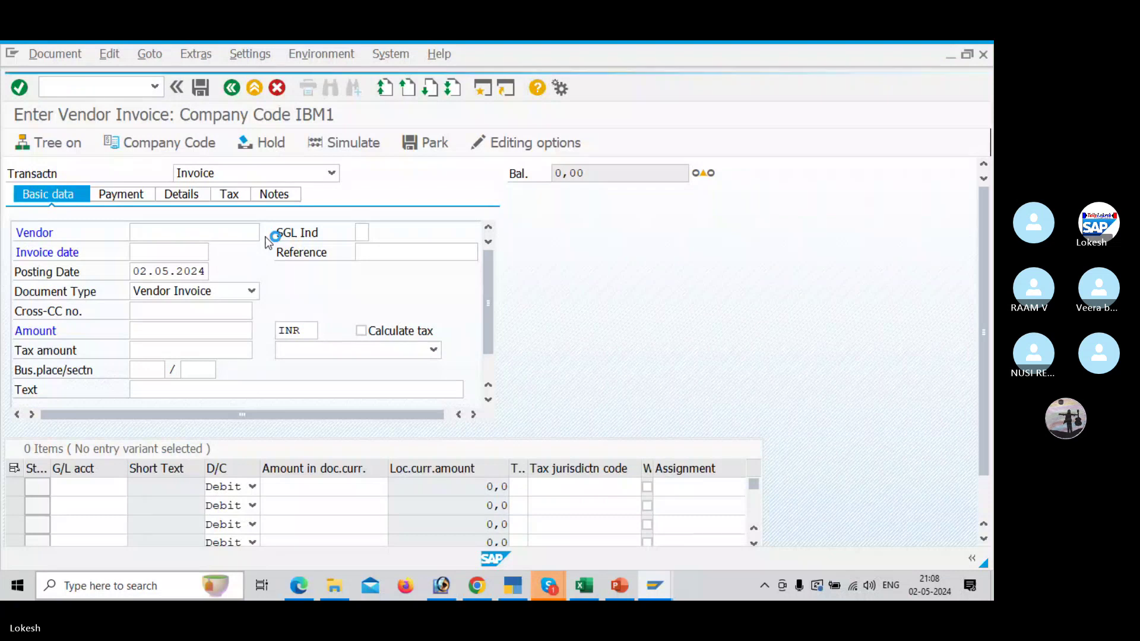
pyautogui.press('Return')
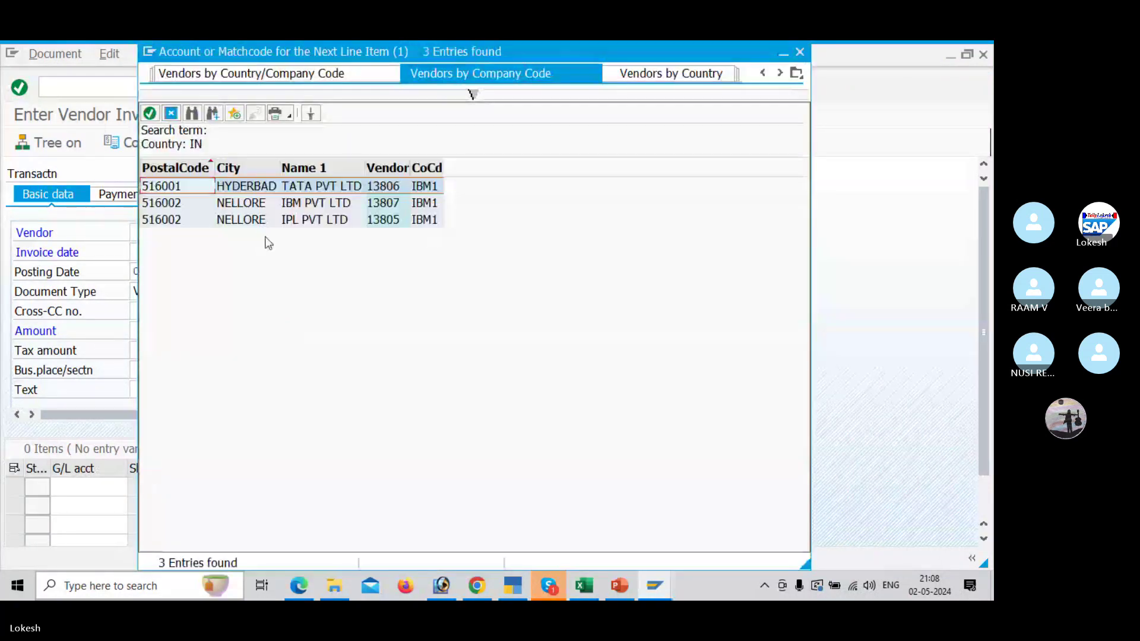
pyautogui.press('Return')
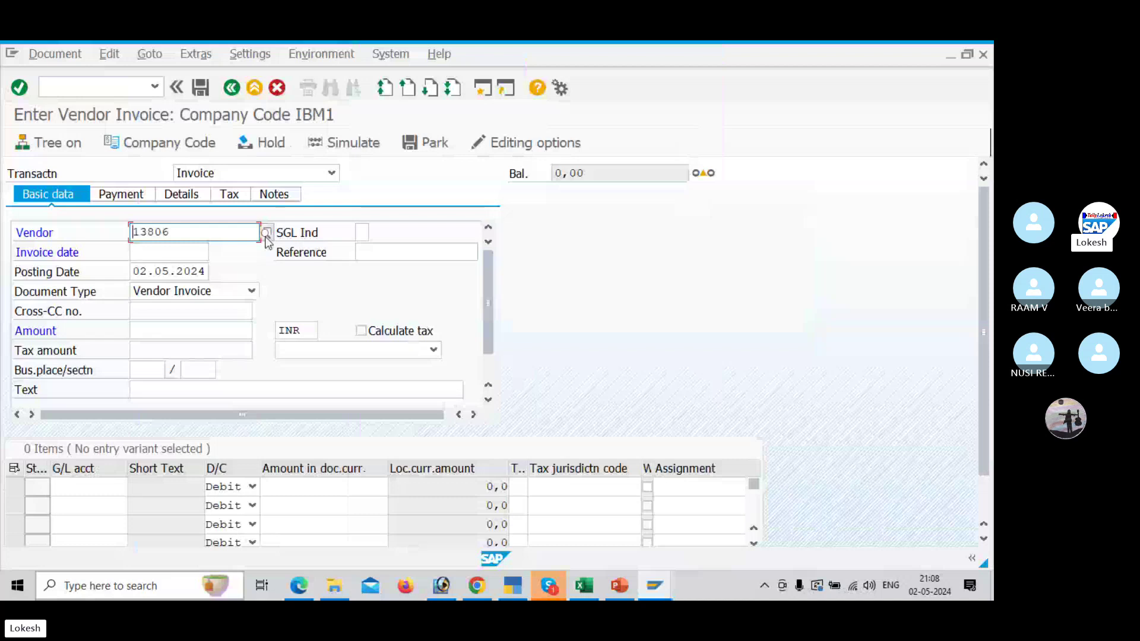
pyautogui.press('Tab')
pyautogui.press('Tab')
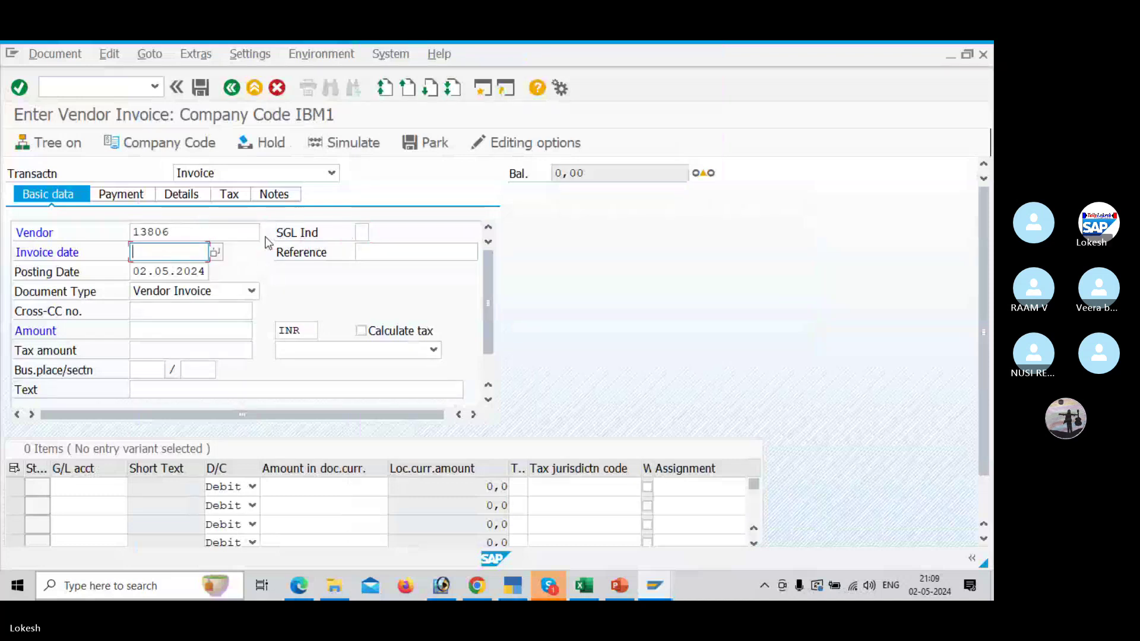
pyautogui.write('02.05.')
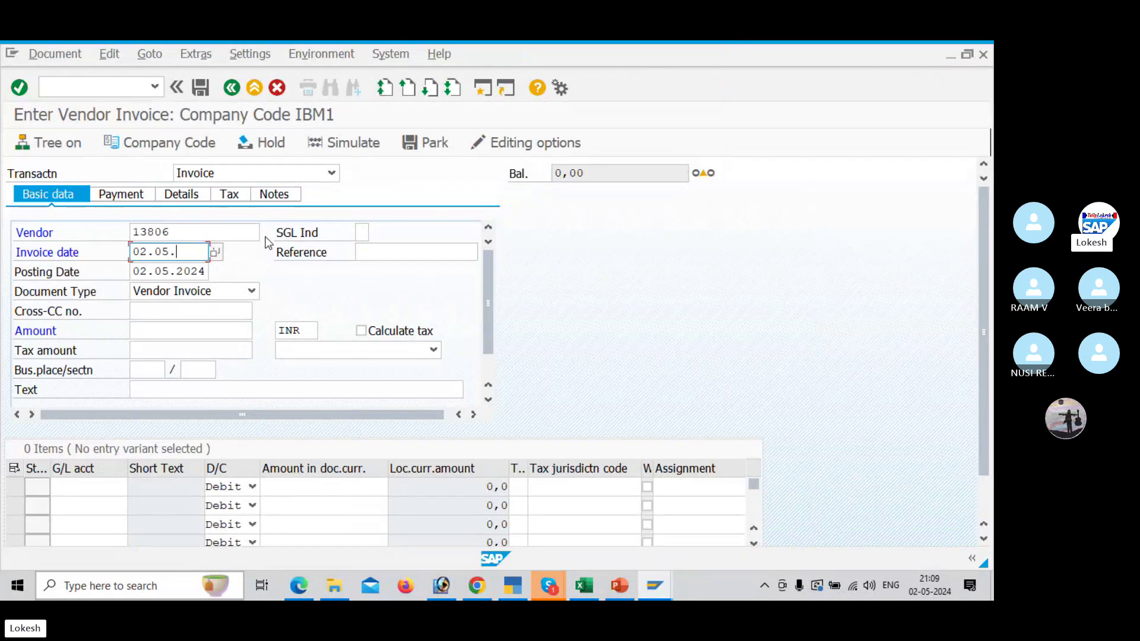
pyautogui.write('2024')
pyautogui.press('Tab')
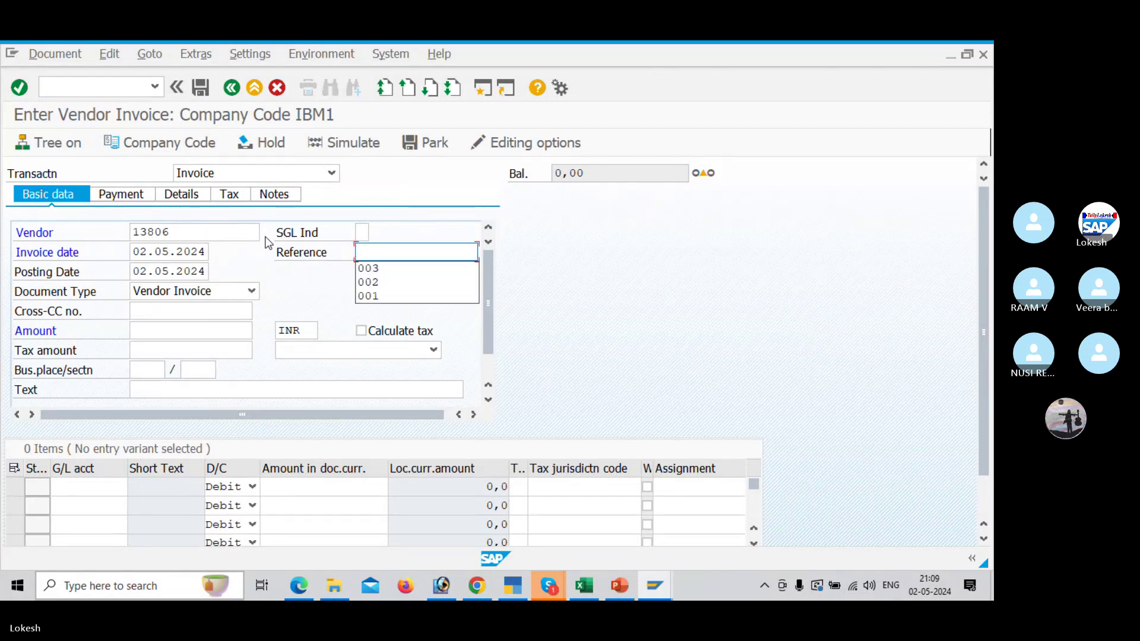
pyautogui.write('004')
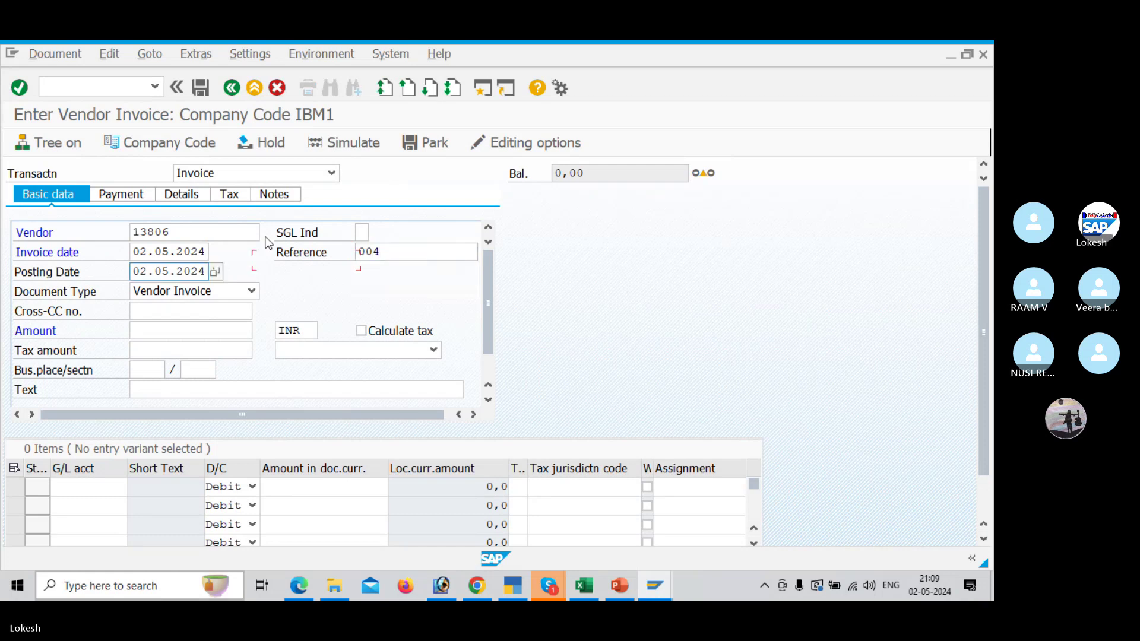
# Step: Set the vendor invoice amount to 50000 INR and move on past the tax fields
pyautogui.press('Tab')
pyautogui.press('Tab')
pyautogui.press('Tab')
pyautogui.press('Tab')
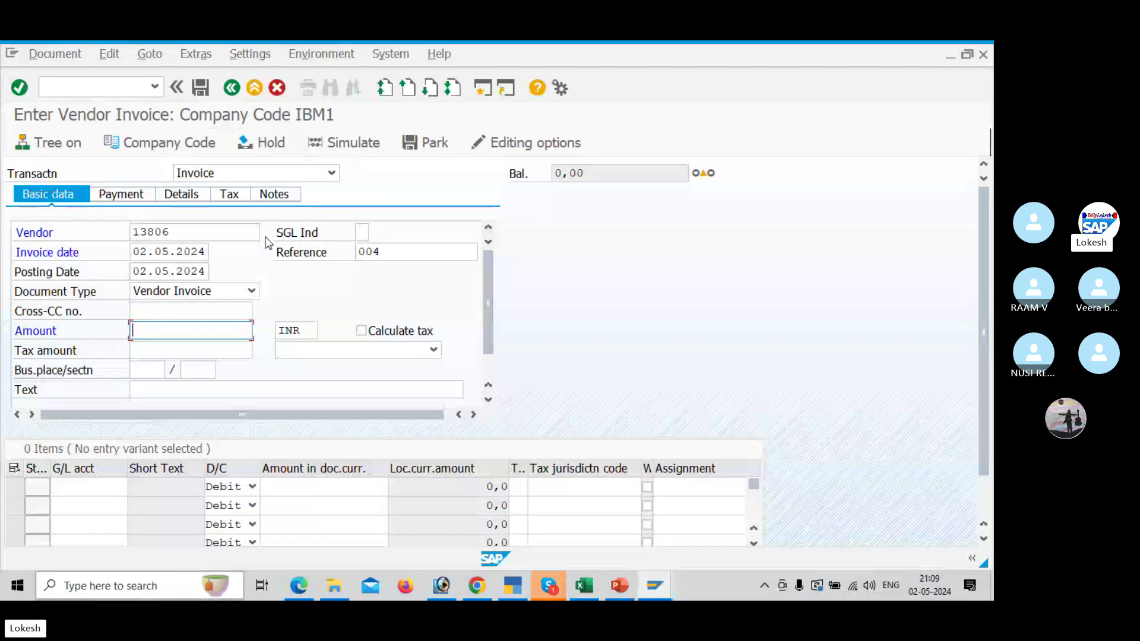
pyautogui.write('50000')
pyautogui.press('Tab')
pyautogui.press('Tab')
pyautogui.press('Tab')
pyautogui.press('Tab')
pyautogui.press('Tab')
pyautogui.press('Tab')
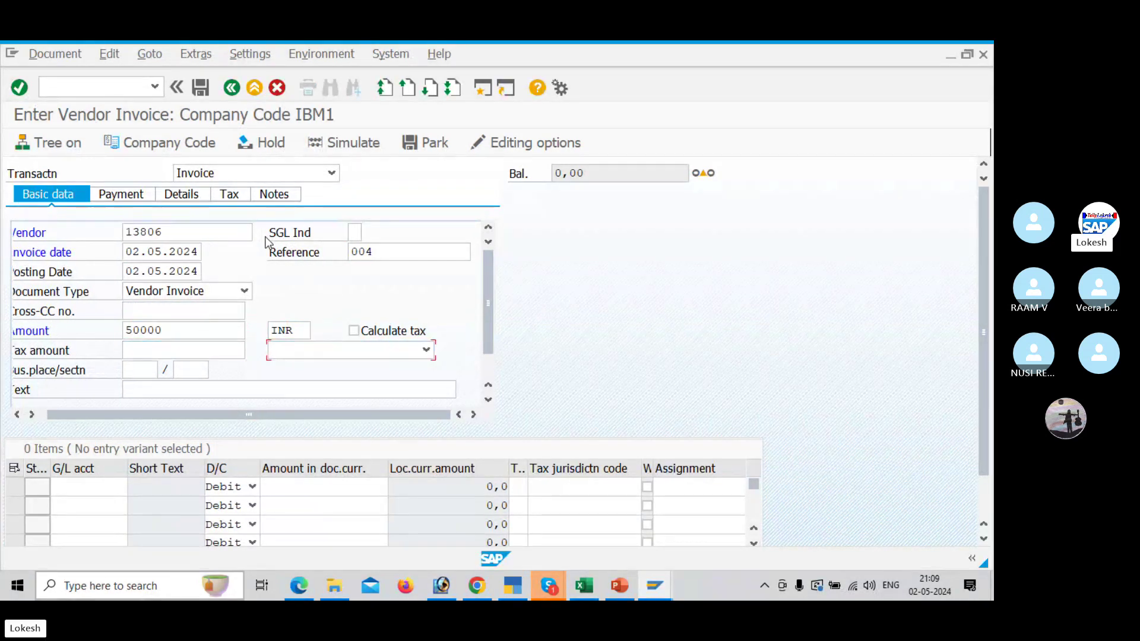
# Step: Set the vendor invoice's header text to "Vendor Invoice" and move on to the G/L item lines
pyautogui.press('Tab')
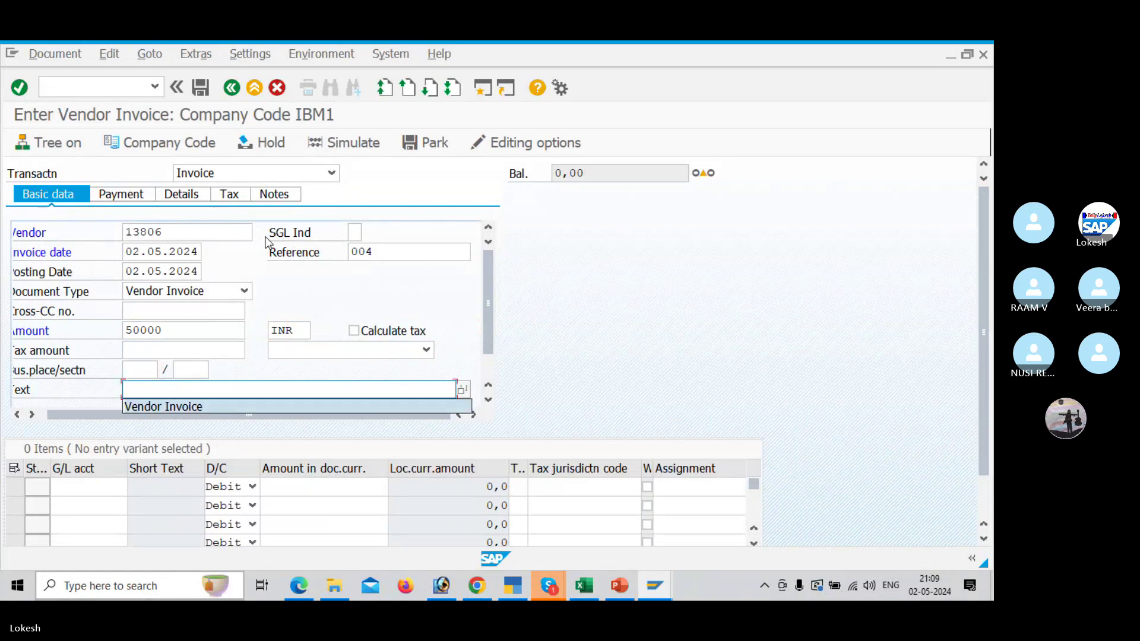
pyautogui.press('Down')
pyautogui.press('Tab')
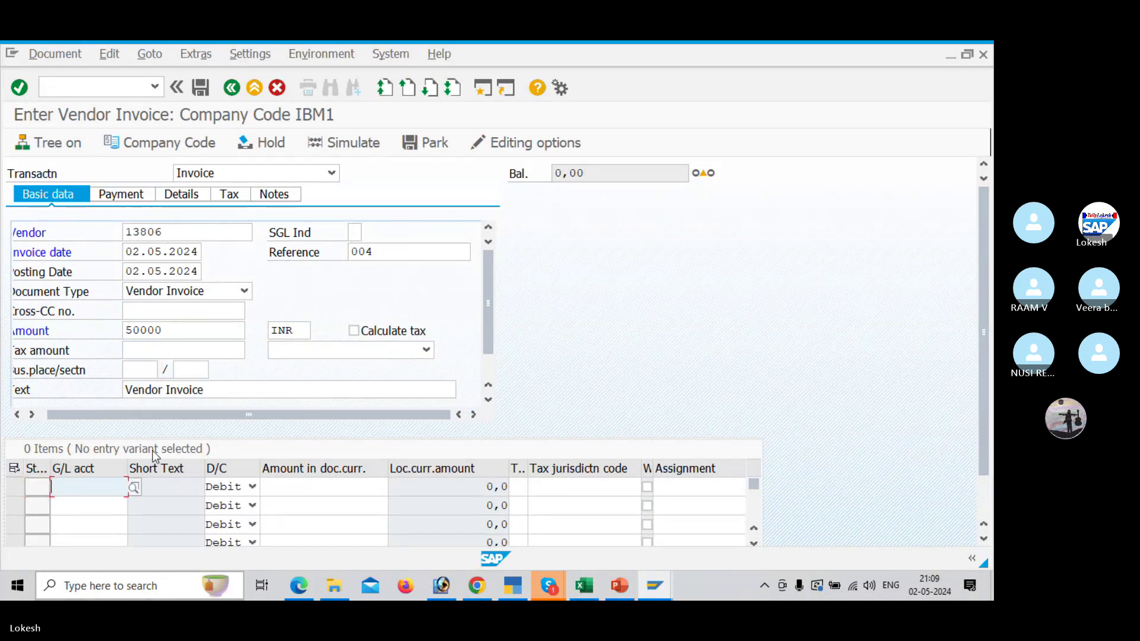
# Step: Look up the G/L accounts of chart of accounts IBM1 and assign 400006 Purchase A/c to the first item line
pyautogui.press('F4')
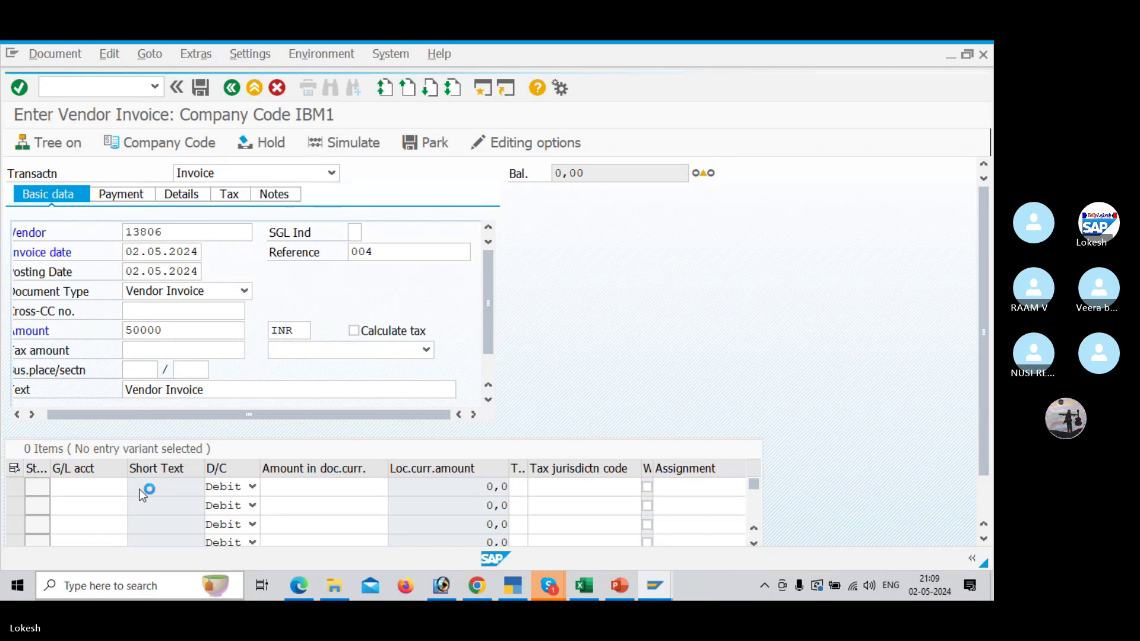
pyautogui.press('Return')
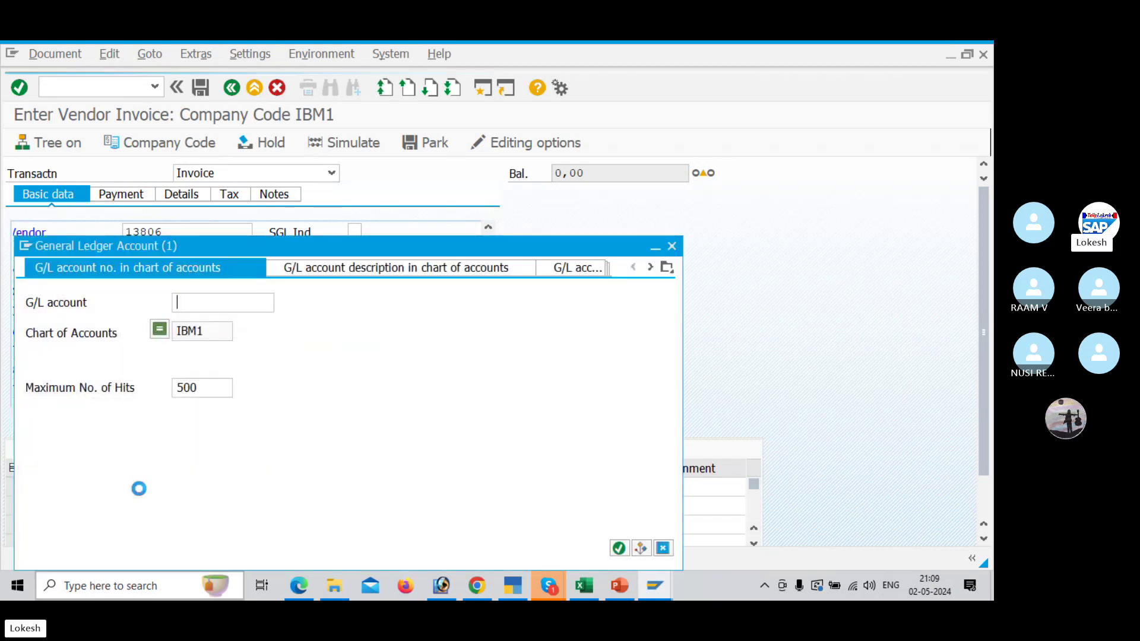
pyautogui.hotkey('ctrl', 'End')
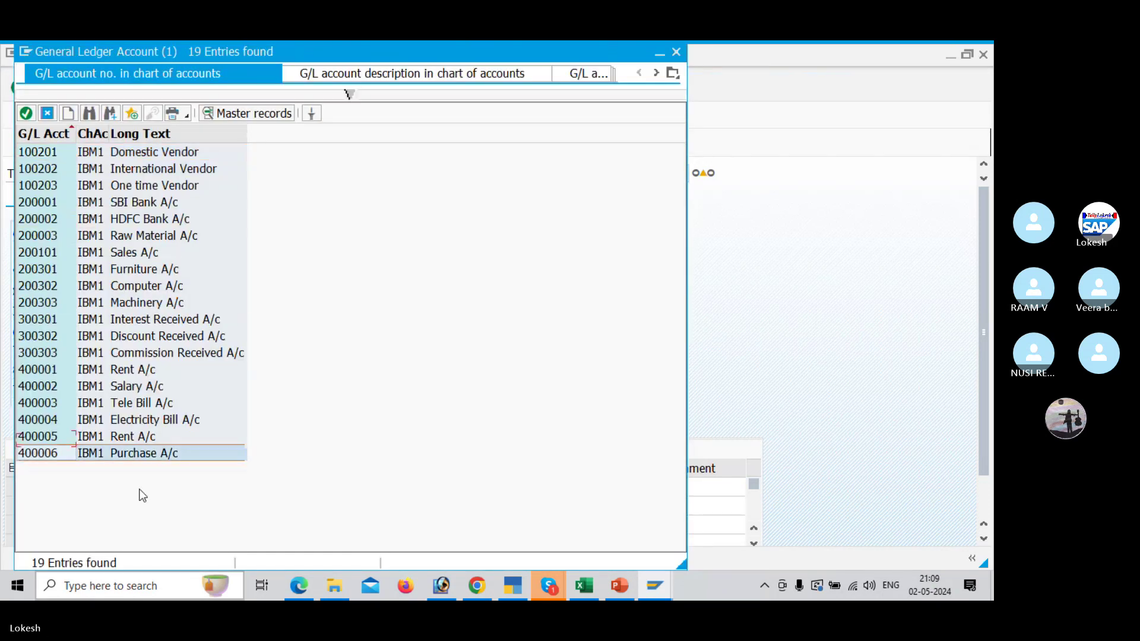
pyautogui.press('Return')
pyautogui.press('Tab')
pyautogui.press('Tab')
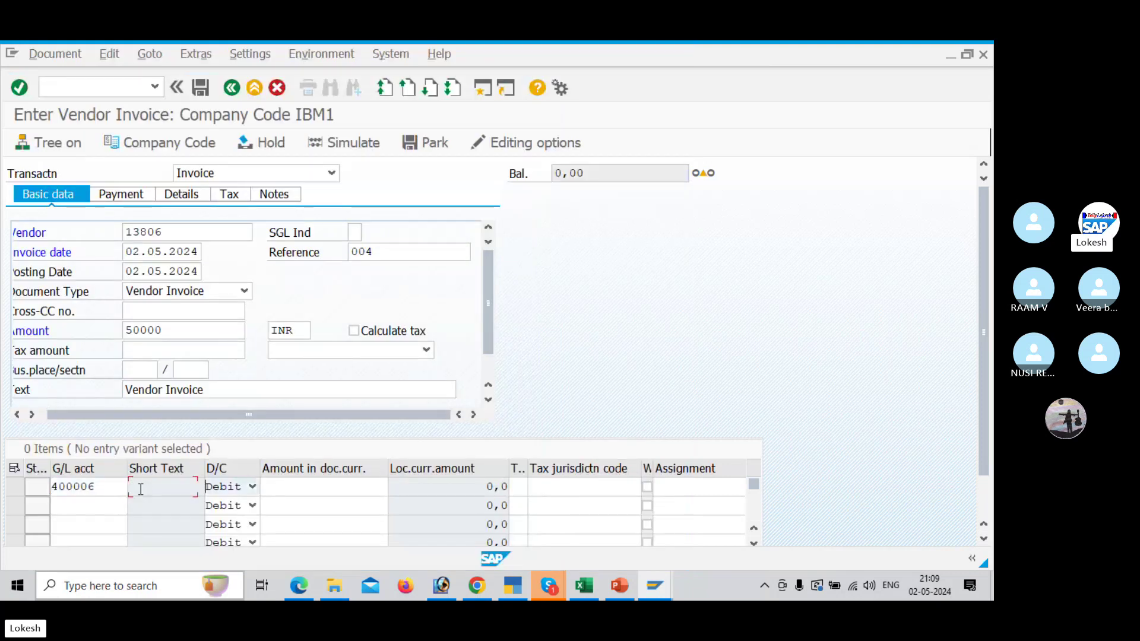
# Step: Set the debit amount of the Purchase A/c line to 50000 and move on through its remaining fields
pyautogui.write('5')
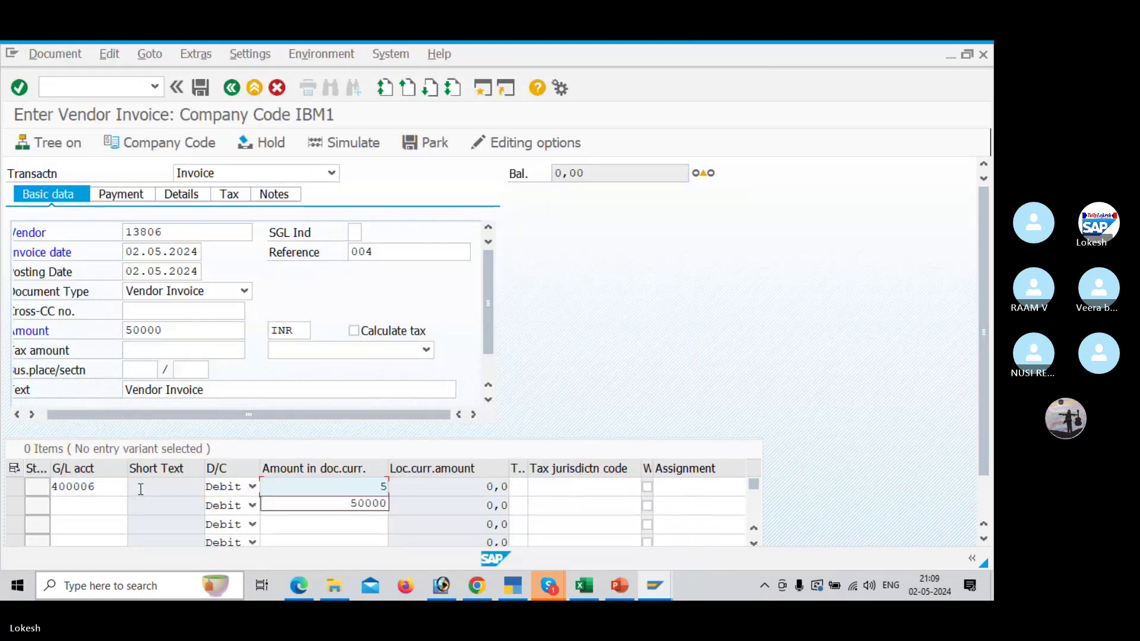
pyautogui.press('Down')
pyautogui.press('Tab')
pyautogui.press('Tab')
pyautogui.press('Tab')
pyautogui.press('Tab')
pyautogui.press('Tab')
pyautogui.press('Tab')
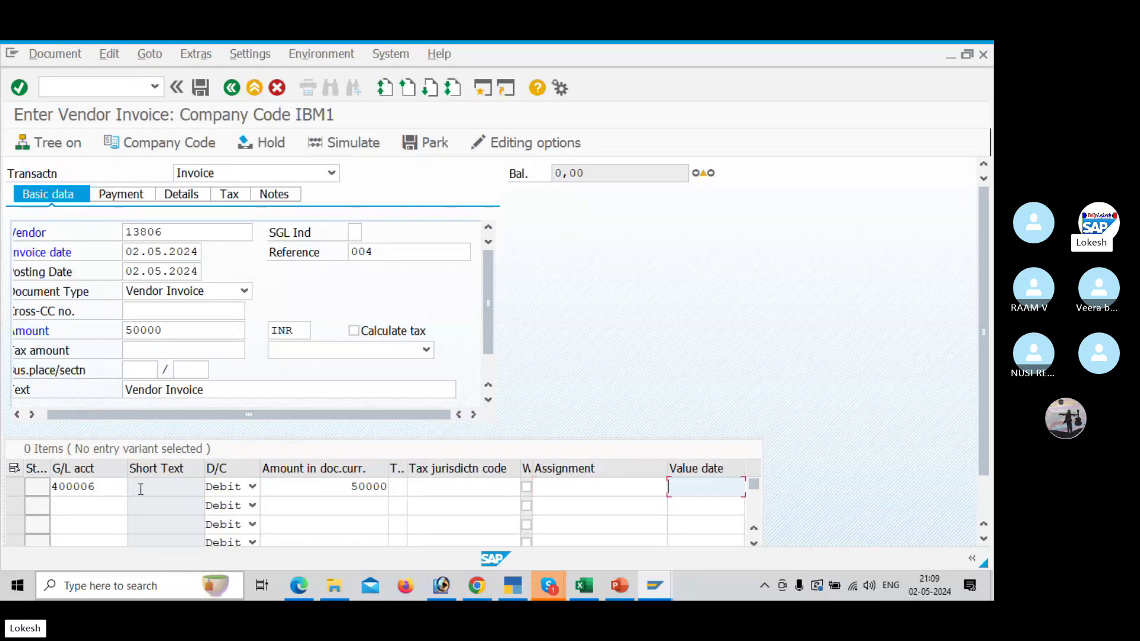
# Step: Enter "Purchase A/c" as the item line's text and dismiss the long text dialog without adding notes
pyautogui.press('Down')
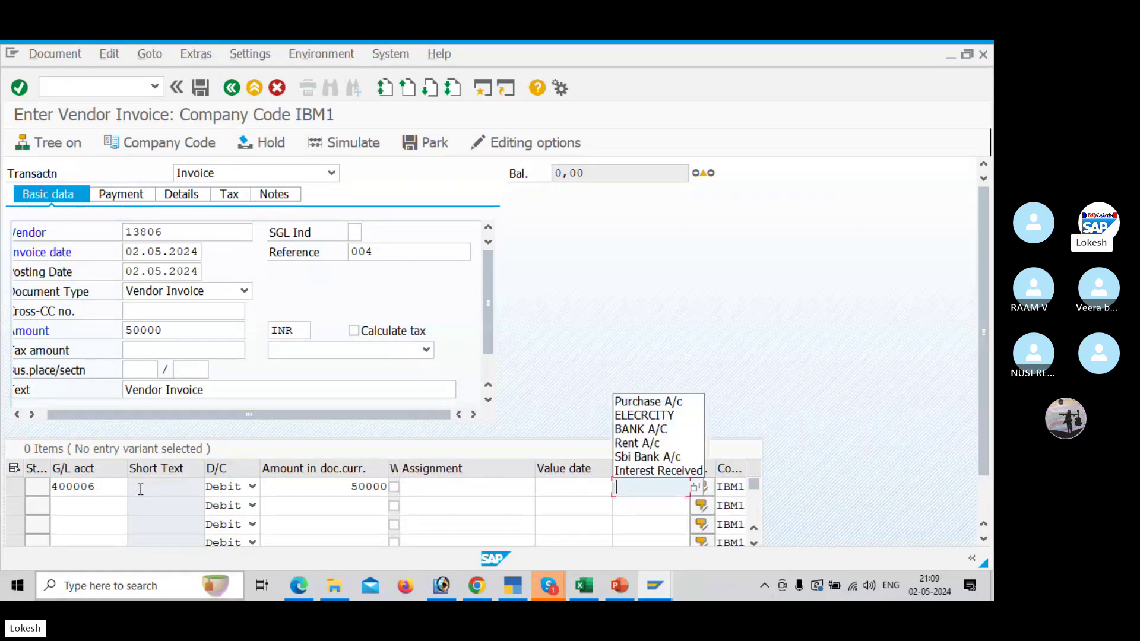
pyautogui.press('Down')
pyautogui.press('Tab')
pyautogui.press('Return')
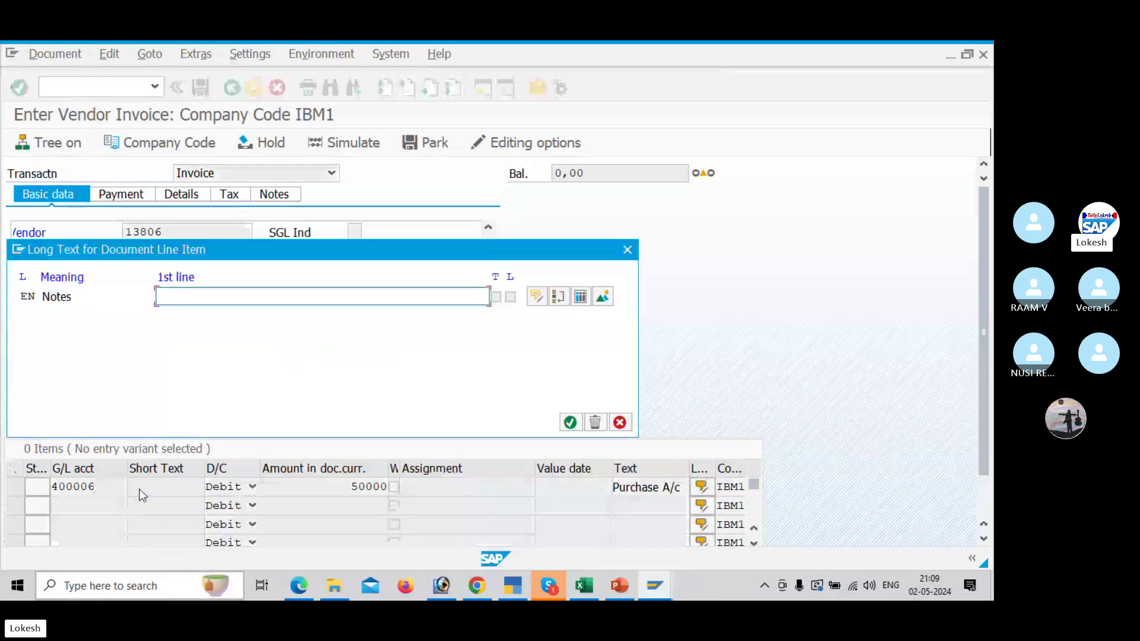
pyautogui.click(626, 249)
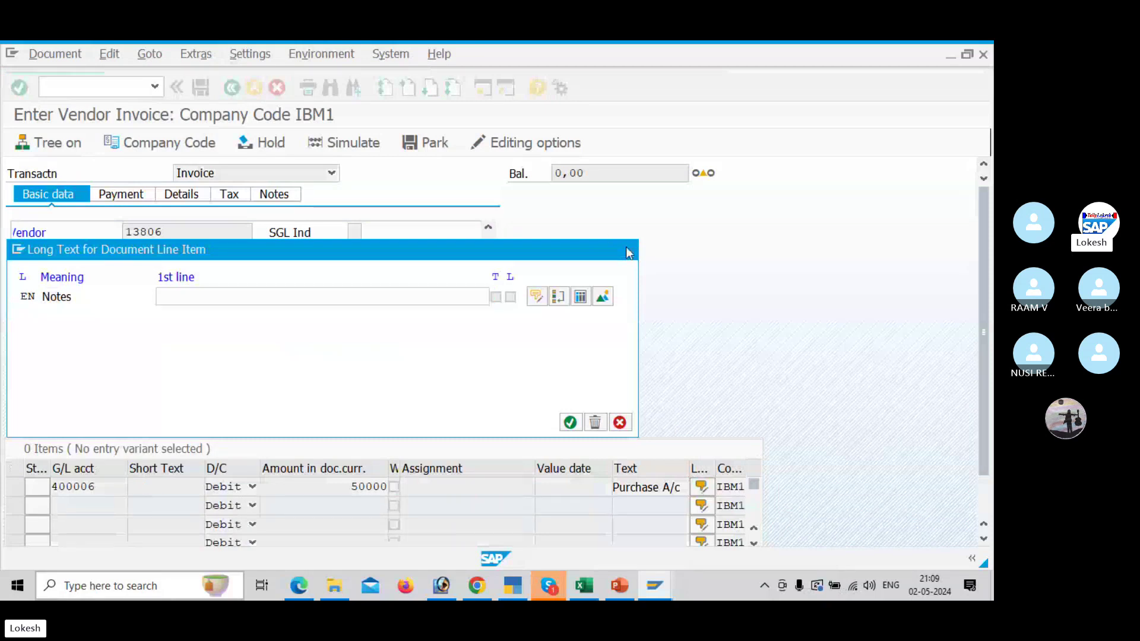
# Step: Simulate the vendor invoice and post the document
pyautogui.click(366, 146)
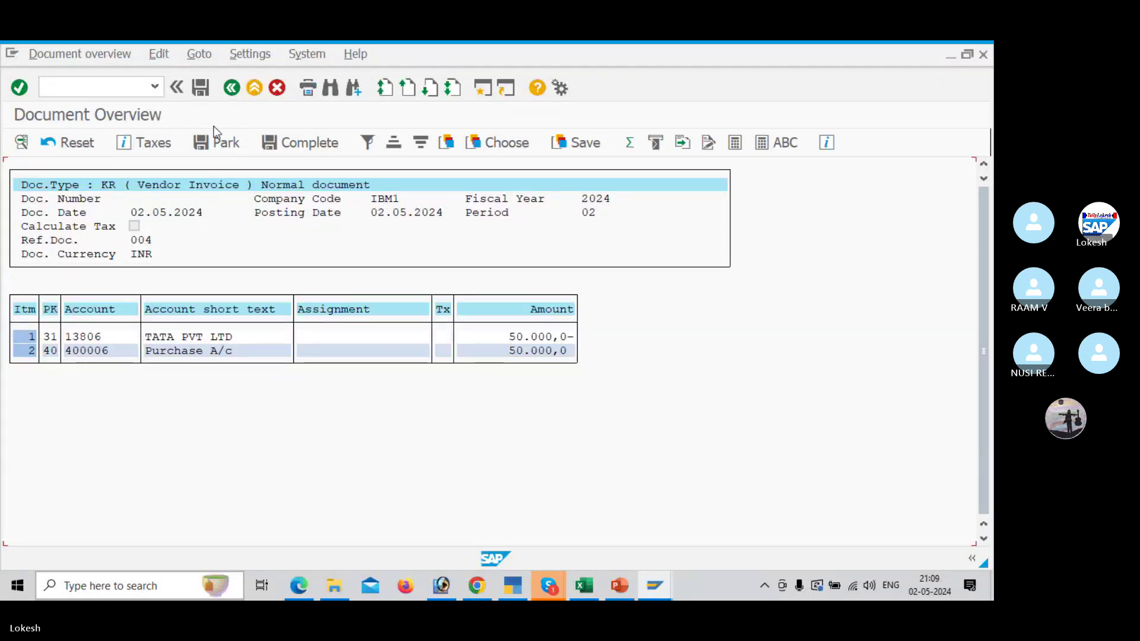
pyautogui.click(200, 89)
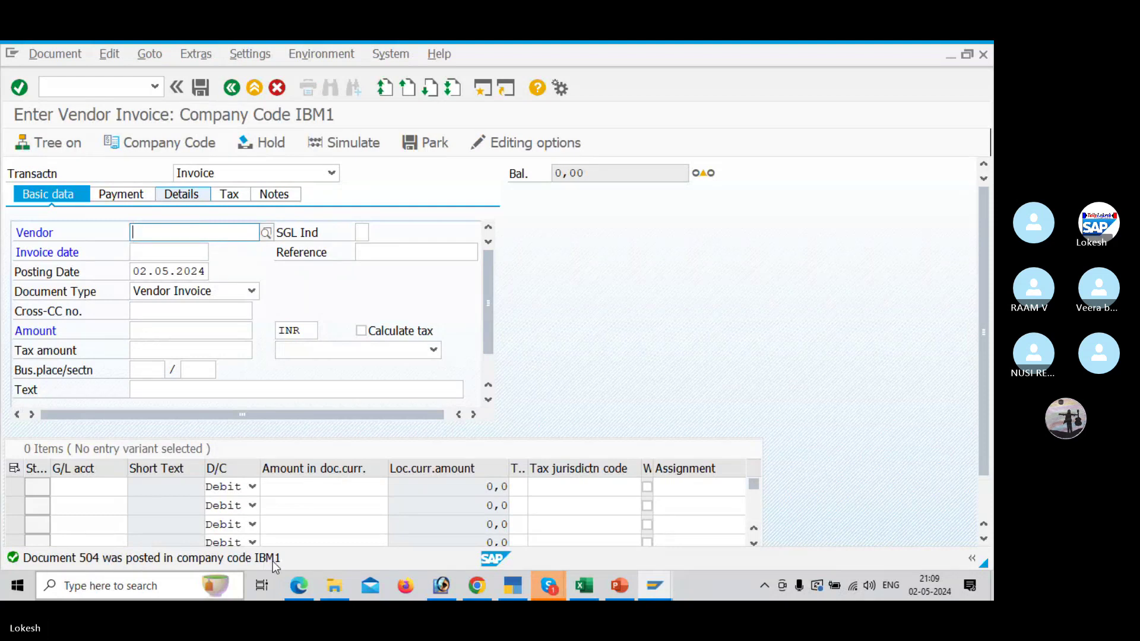
# Step: Check the transaction list in the PowerPoint slide, switch back to SAP and open vendor line item display with /NFBL1N
pyautogui.hotkey('alt', 'Tab')
pyautogui.press('Tab')
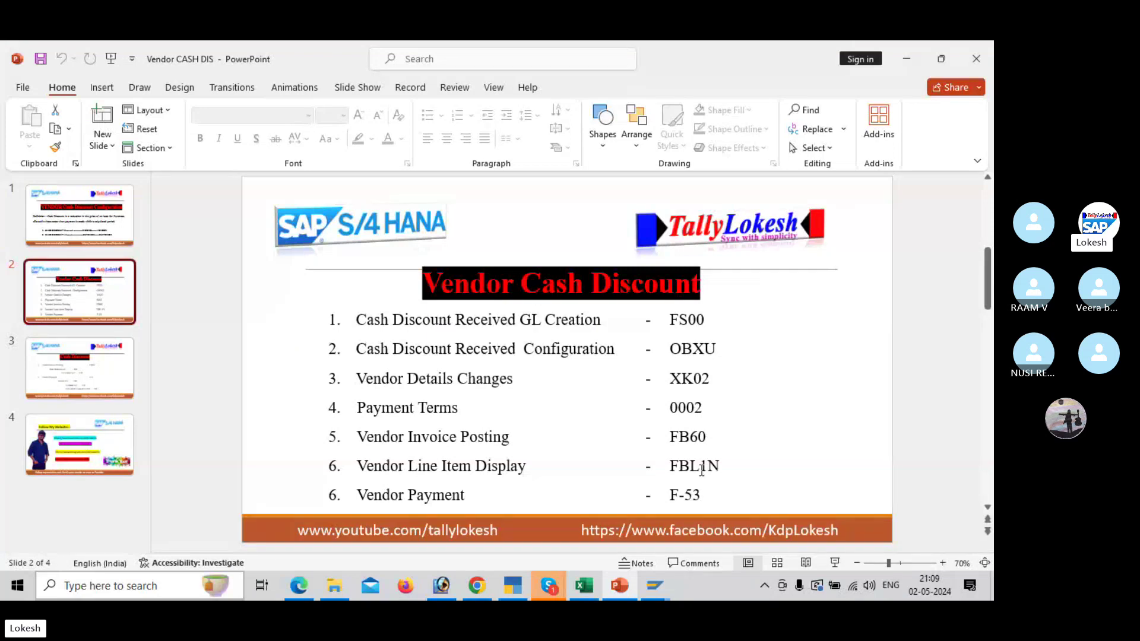
pyautogui.hotkey('alt', 'Tab')
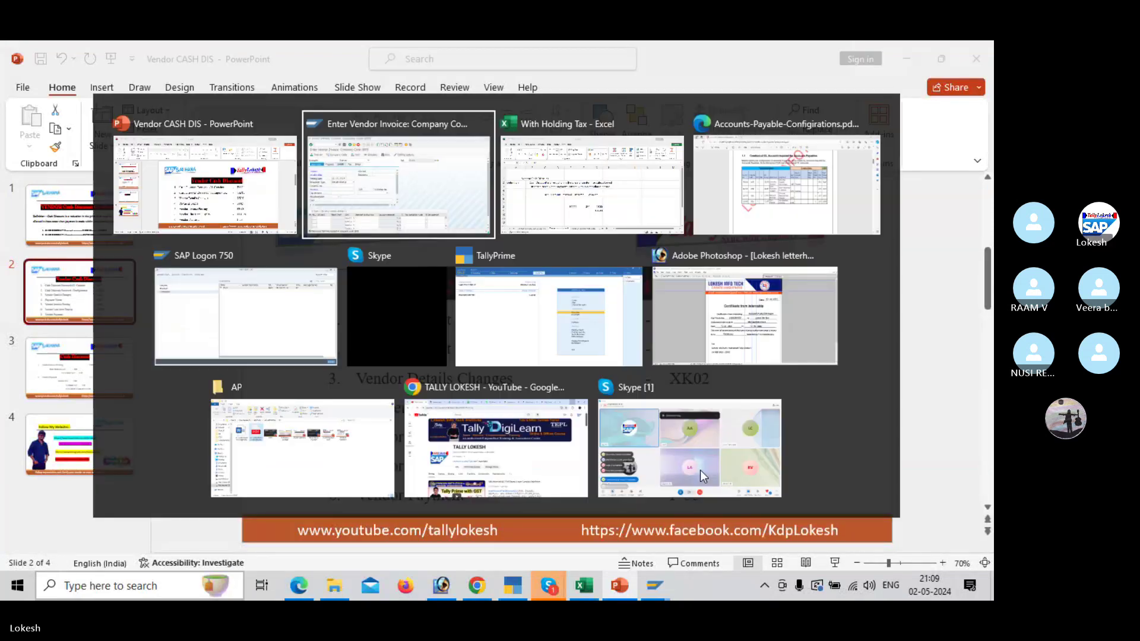
pyautogui.hotkey('ctrl', '/')
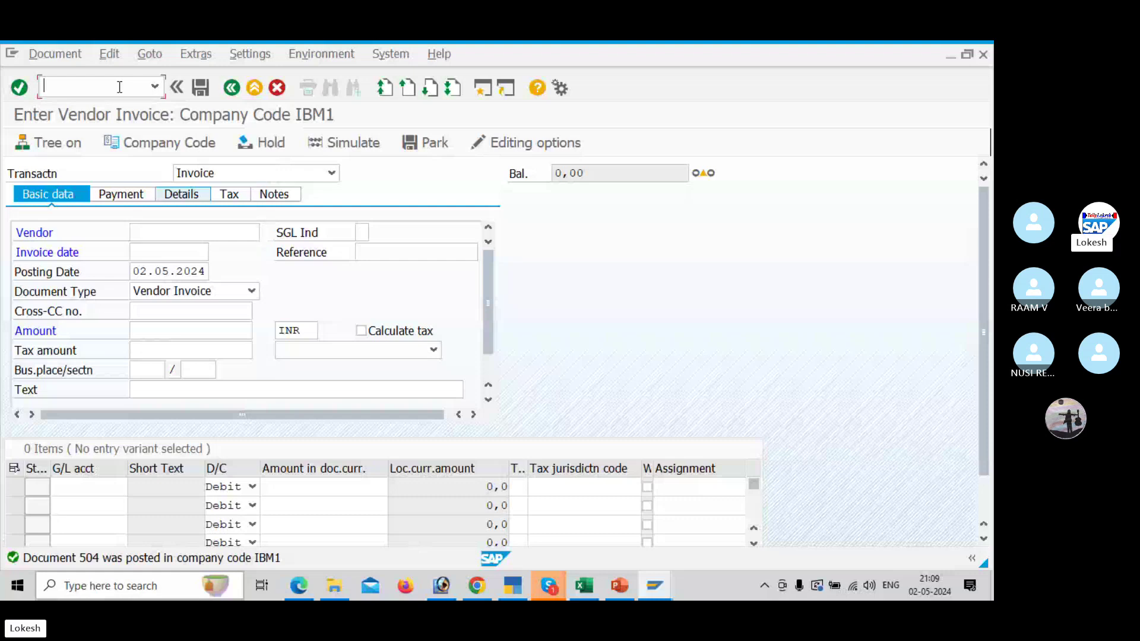
pyautogui.write('/NFBL1N')
pyautogui.press('Return')
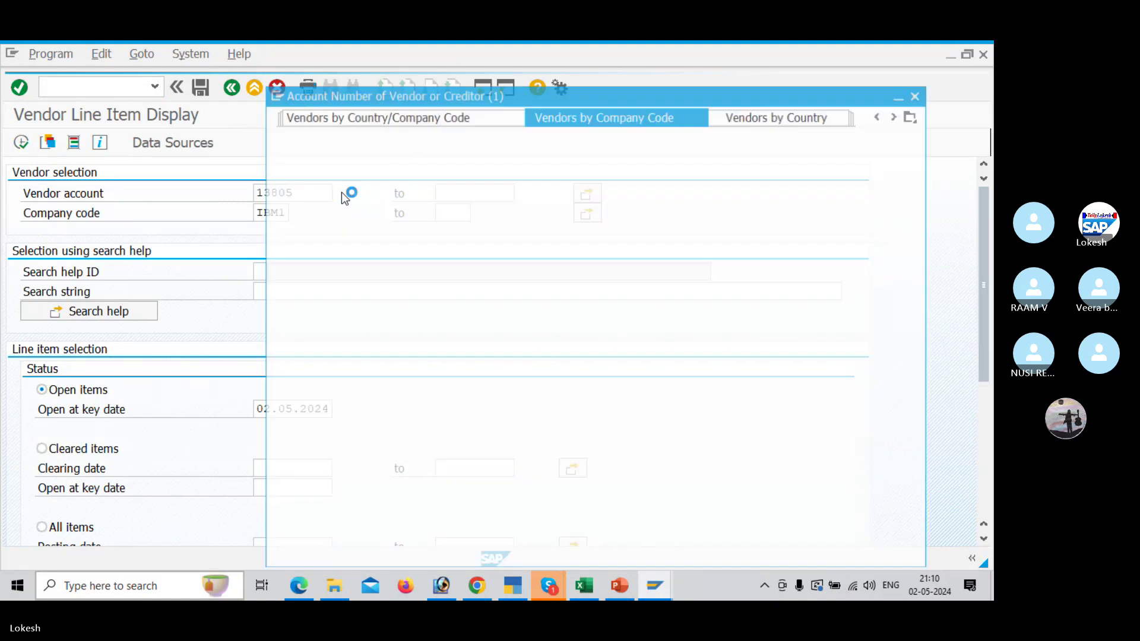
# Step: Select vendor TATA PVT LTD in company code IBM1, display its open items at 02.05.2024 and examine their due status
pyautogui.press('Return')
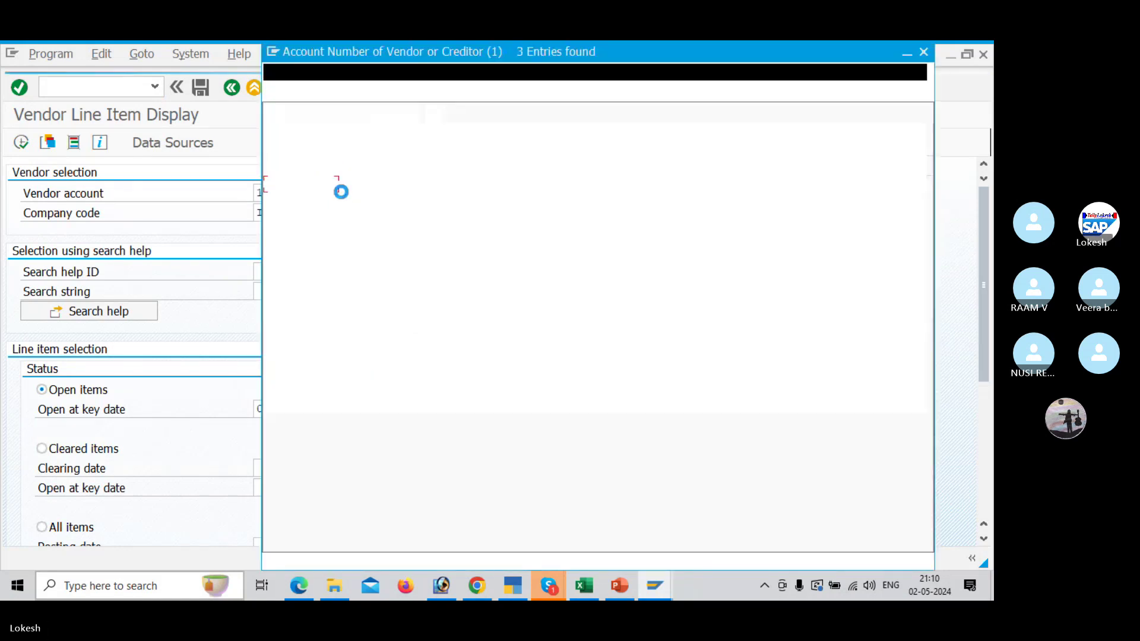
pyautogui.doubleClick(340, 190)
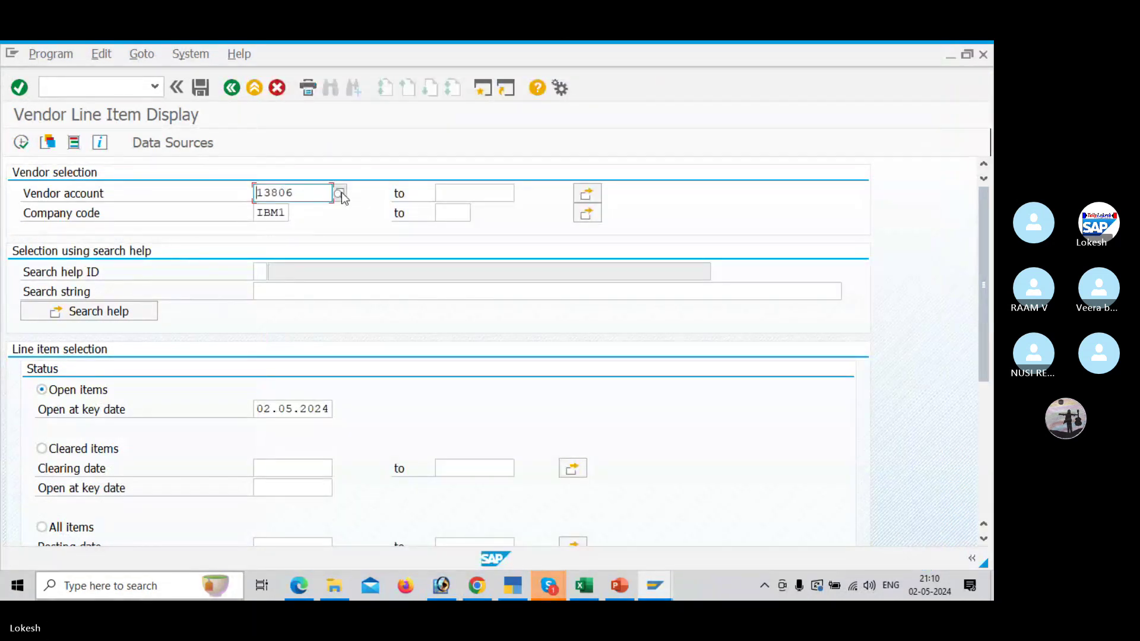
pyautogui.click(20, 147)
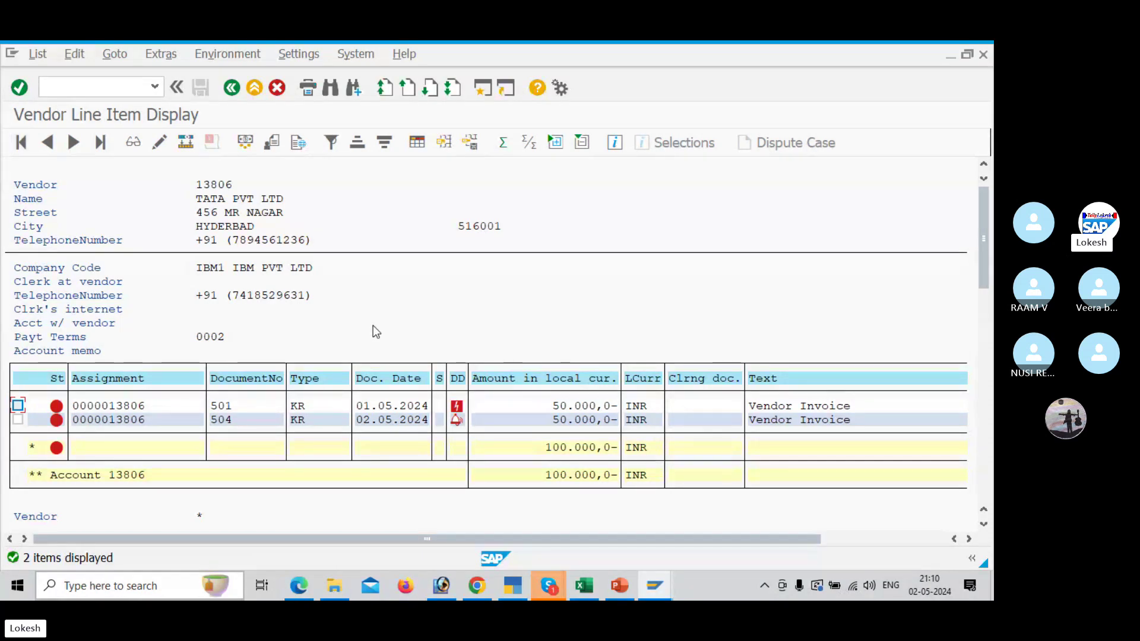
pyautogui.moveTo(456, 411)
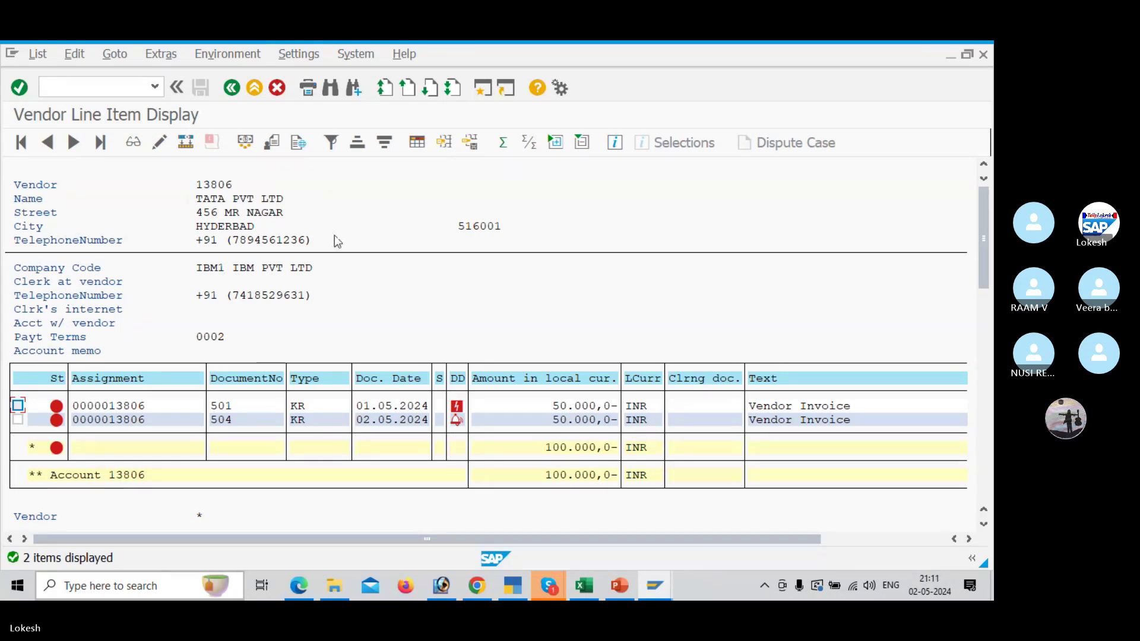
# Step: Open a new SAP session, check the payment transaction code on the PowerPoint slide, and start outgoing payment posting with F-53
pyautogui.click(484, 92)
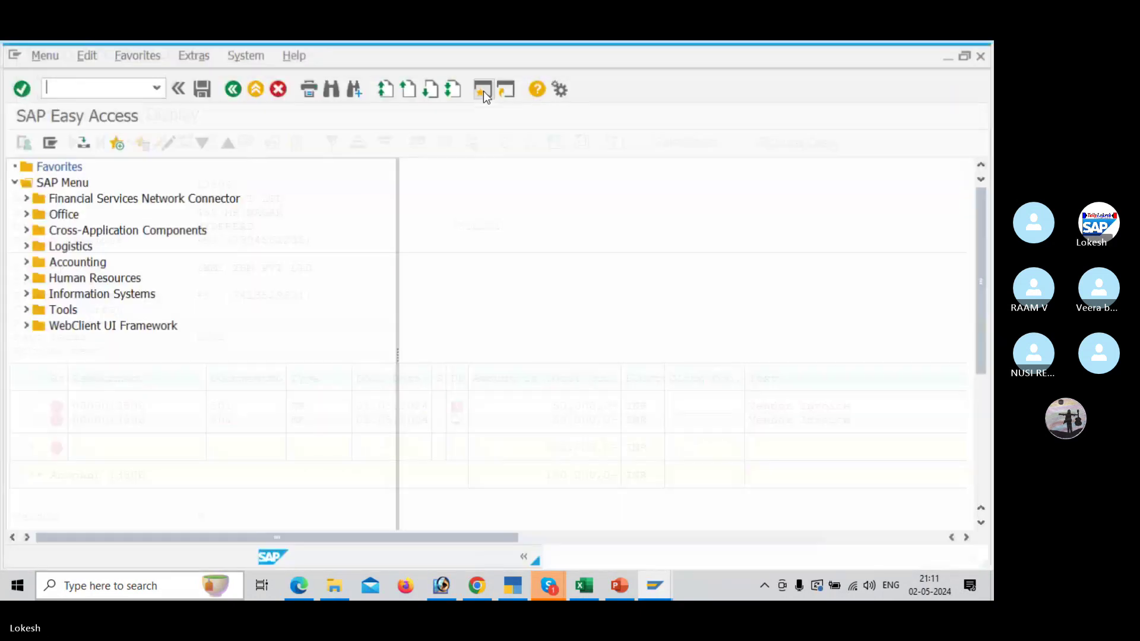
pyautogui.hotkey('alt', 'Tab')
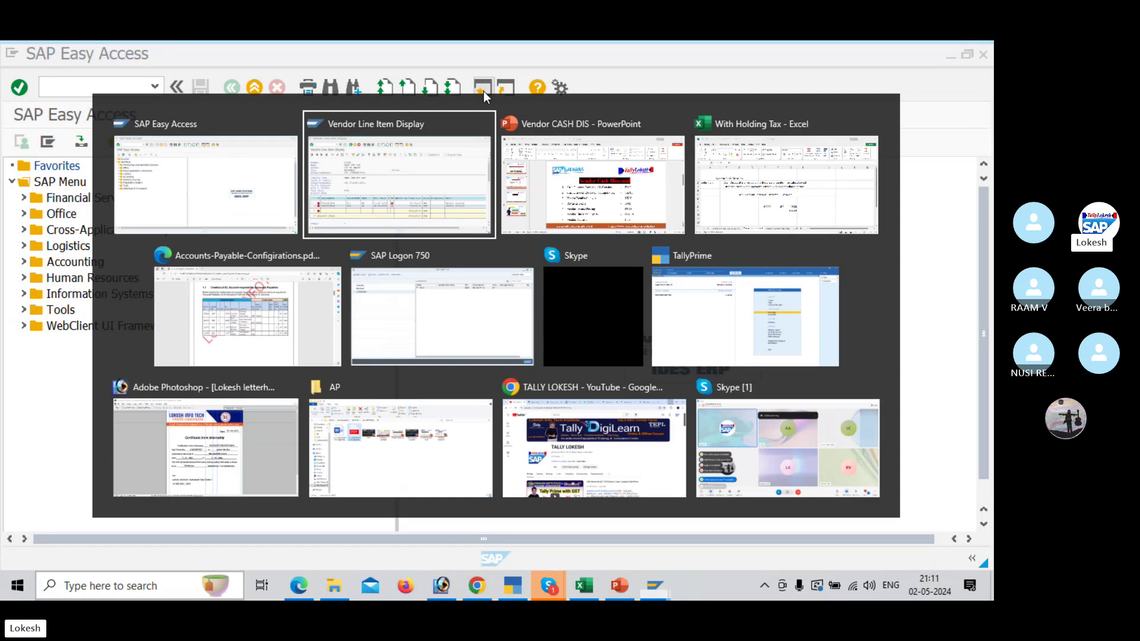
pyautogui.press('Tab')
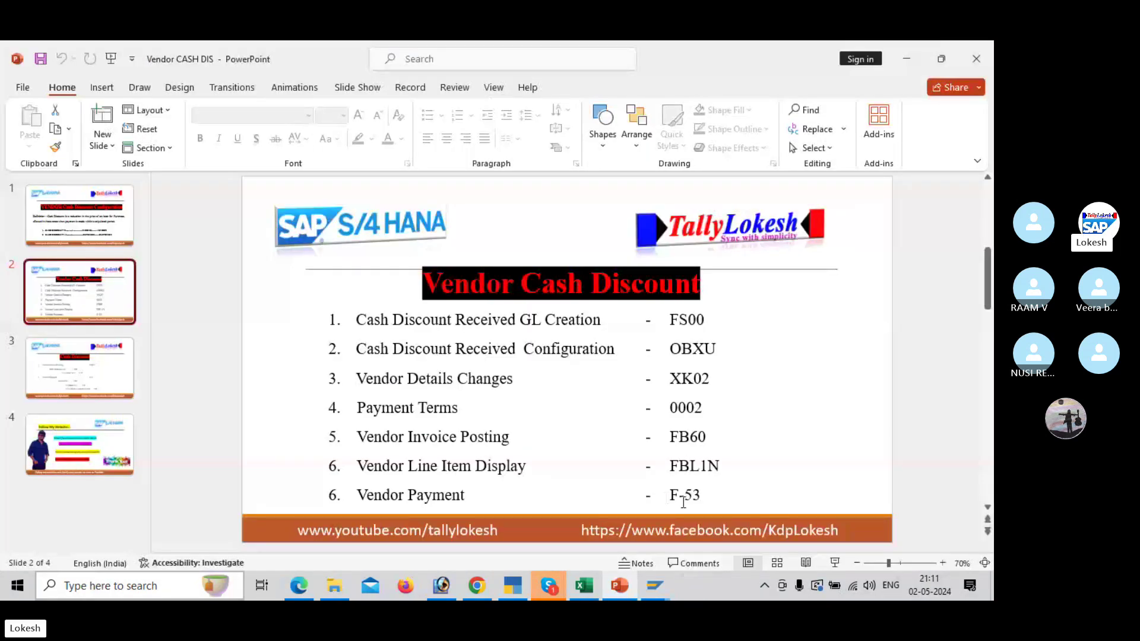
pyautogui.hotkey('alt', 'Tab')
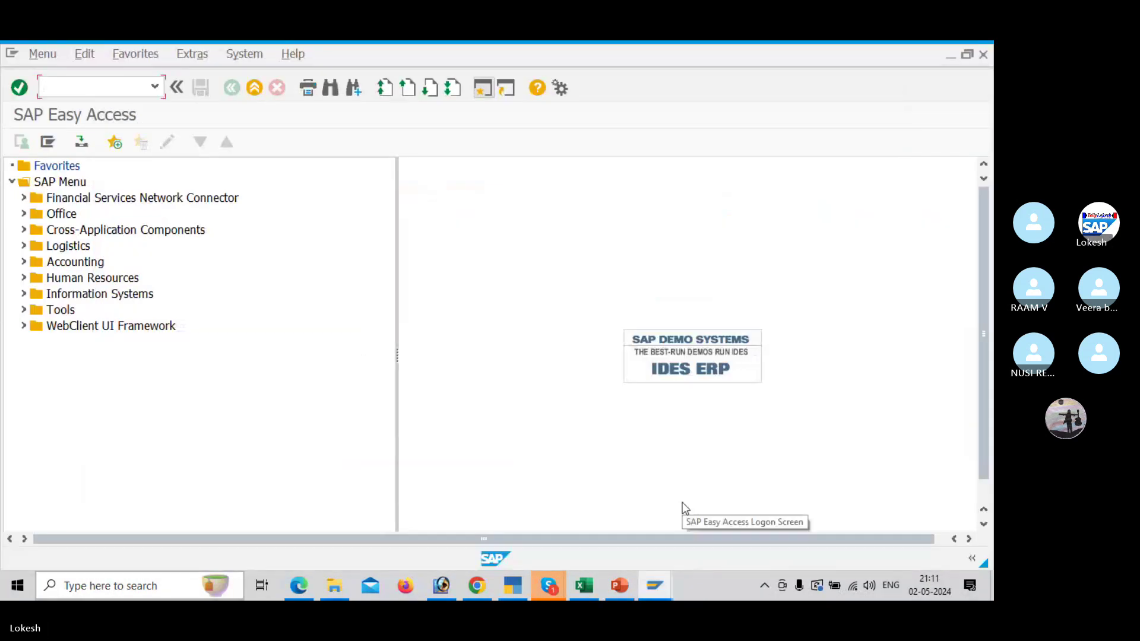
pyautogui.write('F-53')
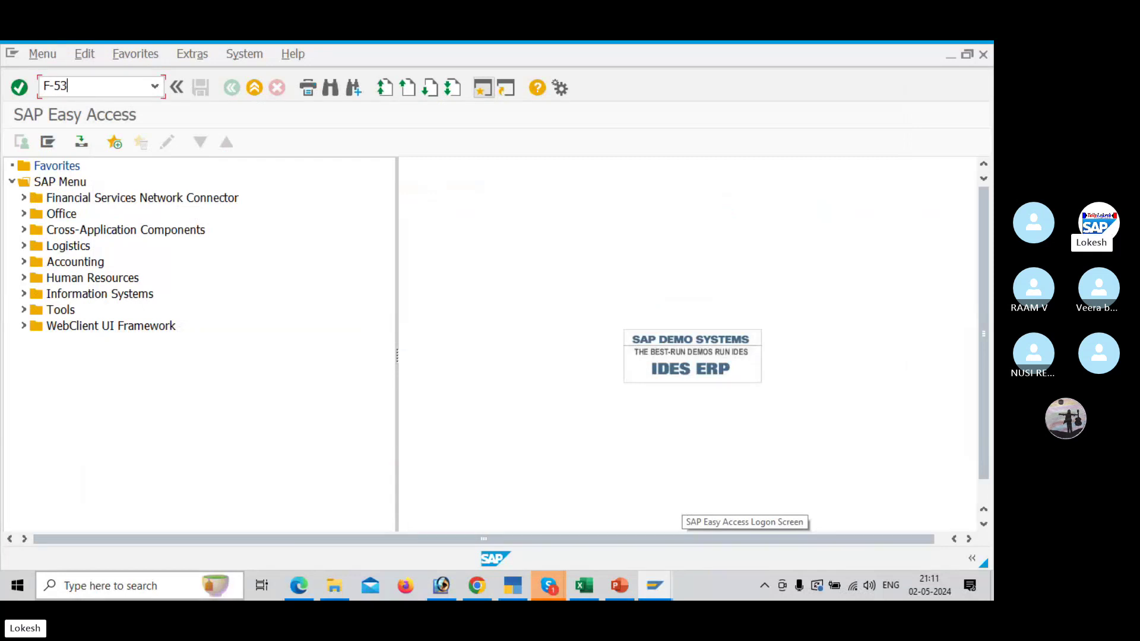
pyautogui.press('Return')
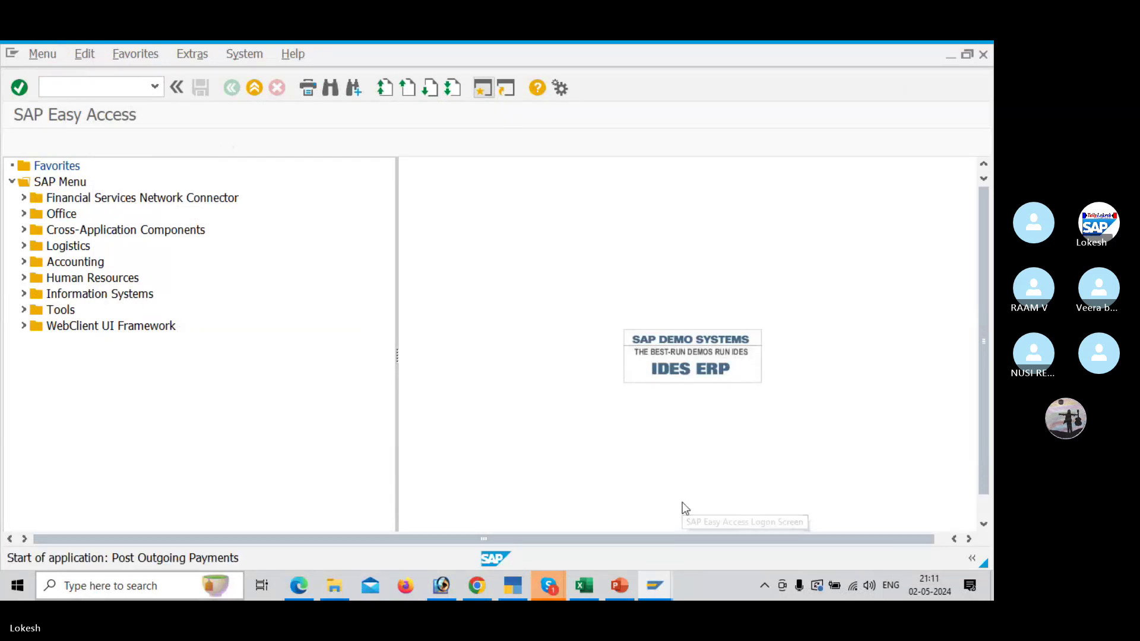
# Step: Set the outgoing payment's document date to 02.05.2024
pyautogui.press('BackSpace')
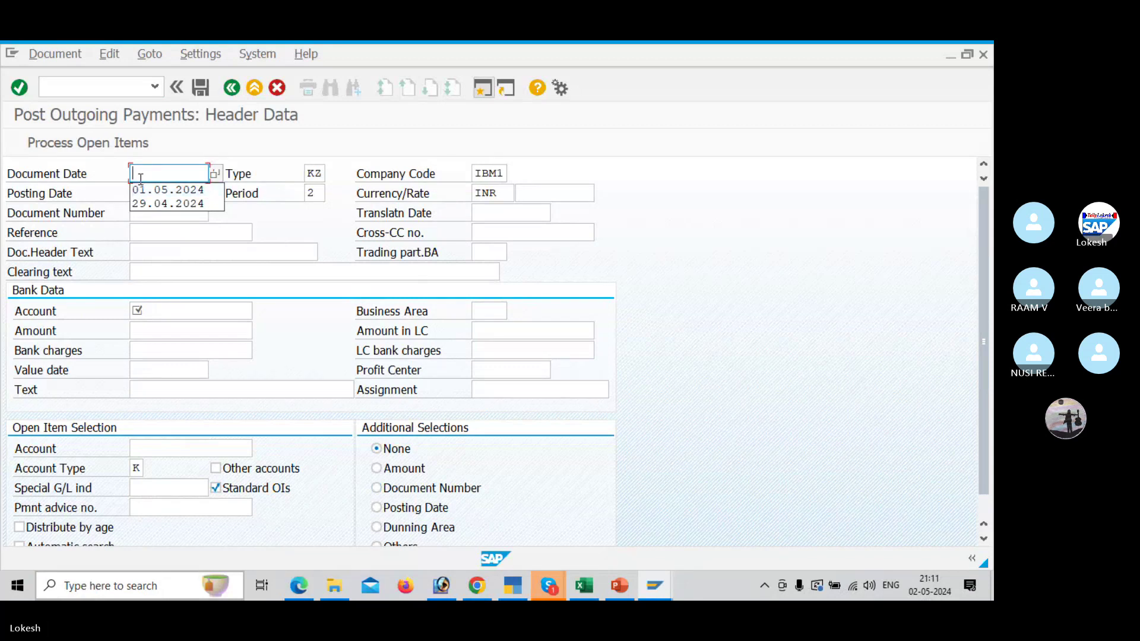
pyautogui.write('02.0')
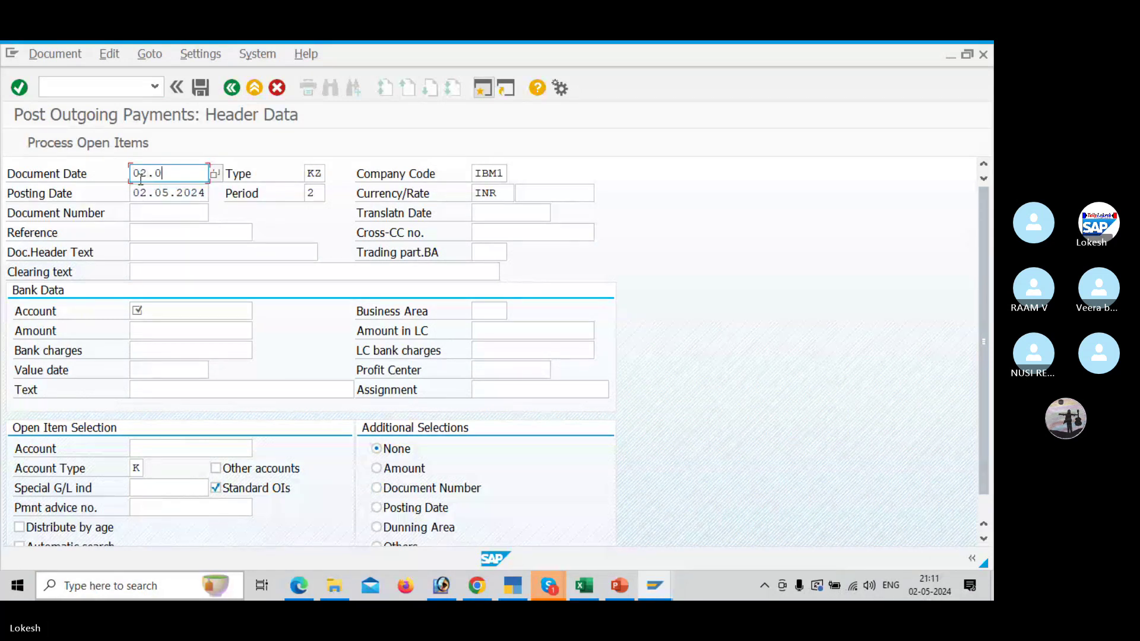
pyautogui.write('5.2024')
# Step: Keep the default posting date, company code and currency, and set the payment's reference to 006
pyautogui.press('Tab')
pyautogui.press('Tab')
pyautogui.press('Tab')
pyautogui.press('Tab')
pyautogui.press('Tab')
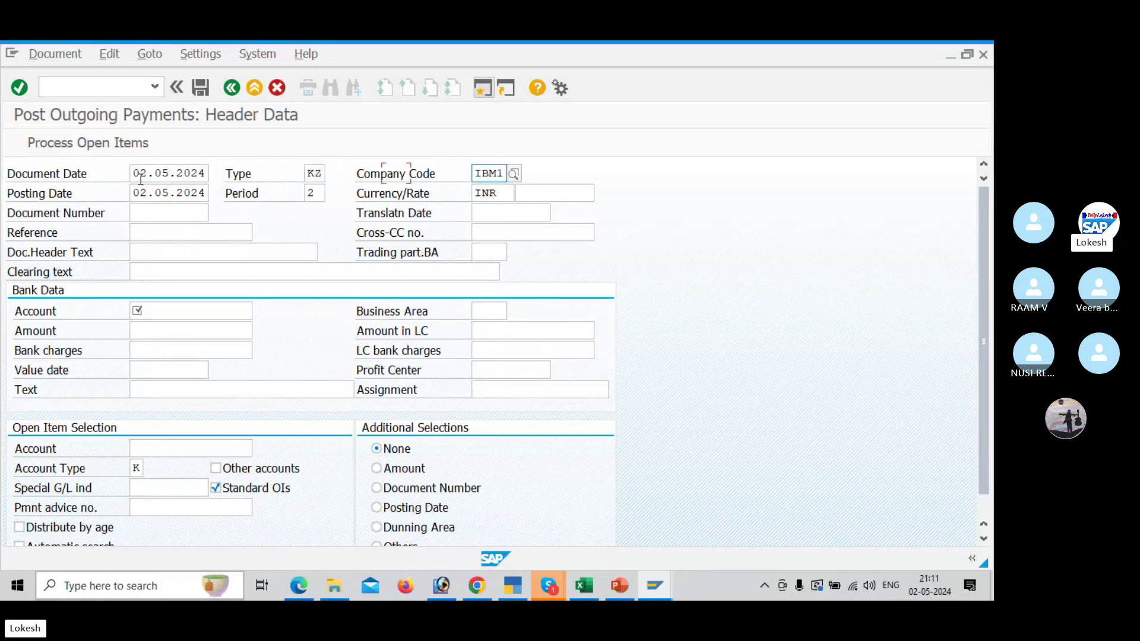
pyautogui.press('Tab')
pyautogui.press('Tab')
pyautogui.press('Tab')
pyautogui.press('Tab')
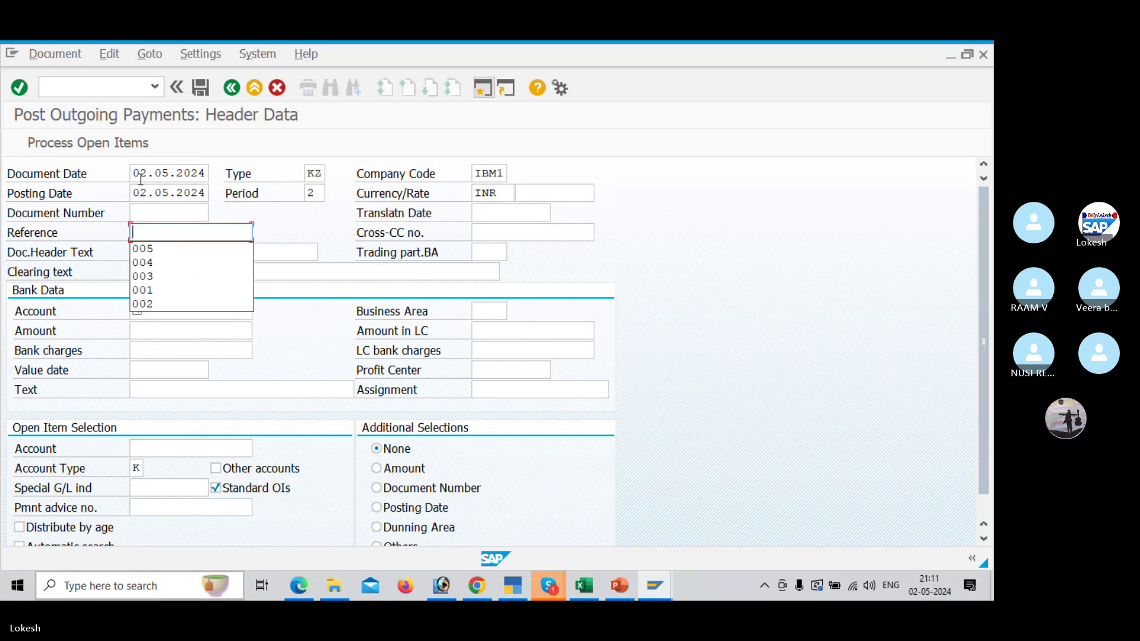
pyautogui.write('006')
pyautogui.press('Tab')
pyautogui.press('Tab')
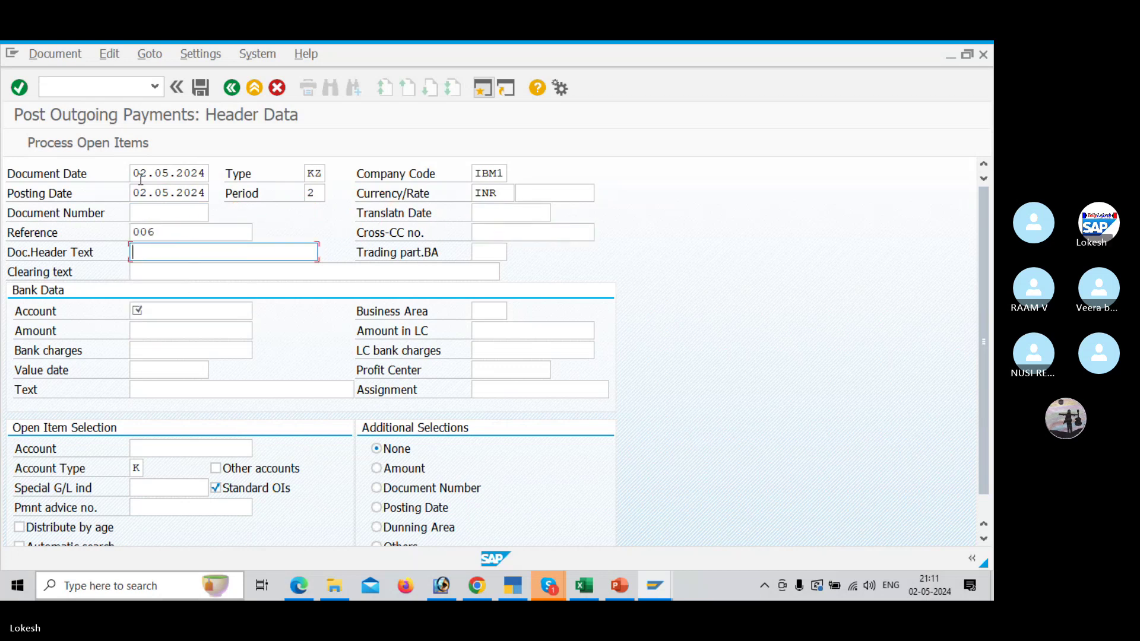
# Step: Set the payment's document header text to "Vendor Payment"
pyautogui.press('Down')
pyautogui.press('Down')
pyautogui.press('Return')
# Step: Enter G/L account 200001 as the payment's bank account and move on to the amount
pyautogui.press('Tab')
pyautogui.press('Tab')
pyautogui.press('Tab')
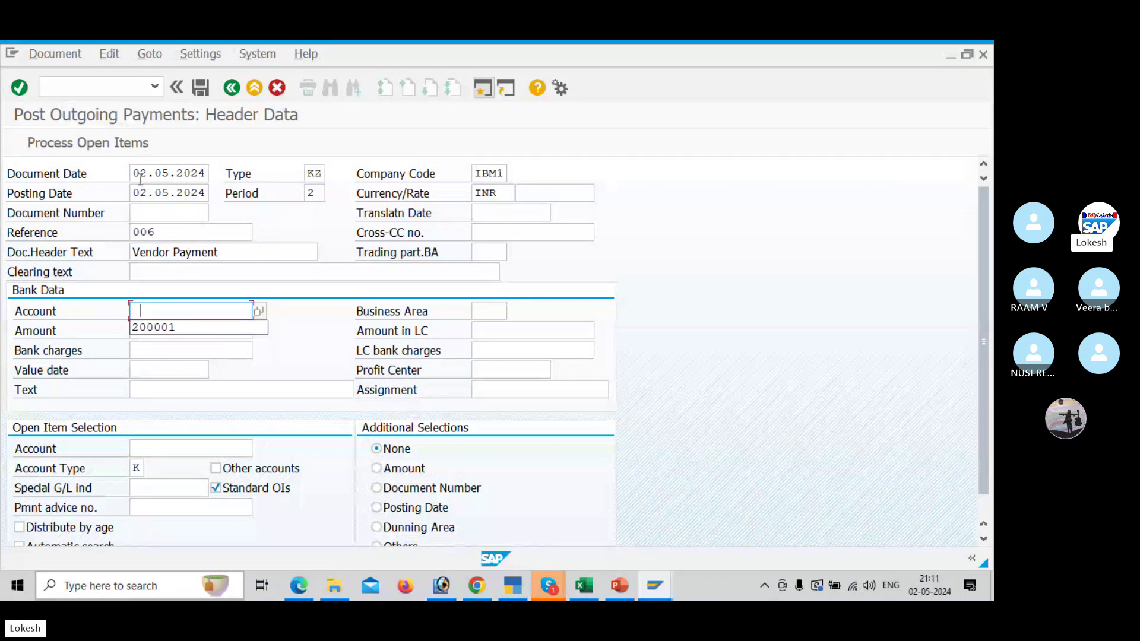
pyautogui.press('Down')
pyautogui.press('Return')
pyautogui.press('Tab')
pyautogui.press('Tab')
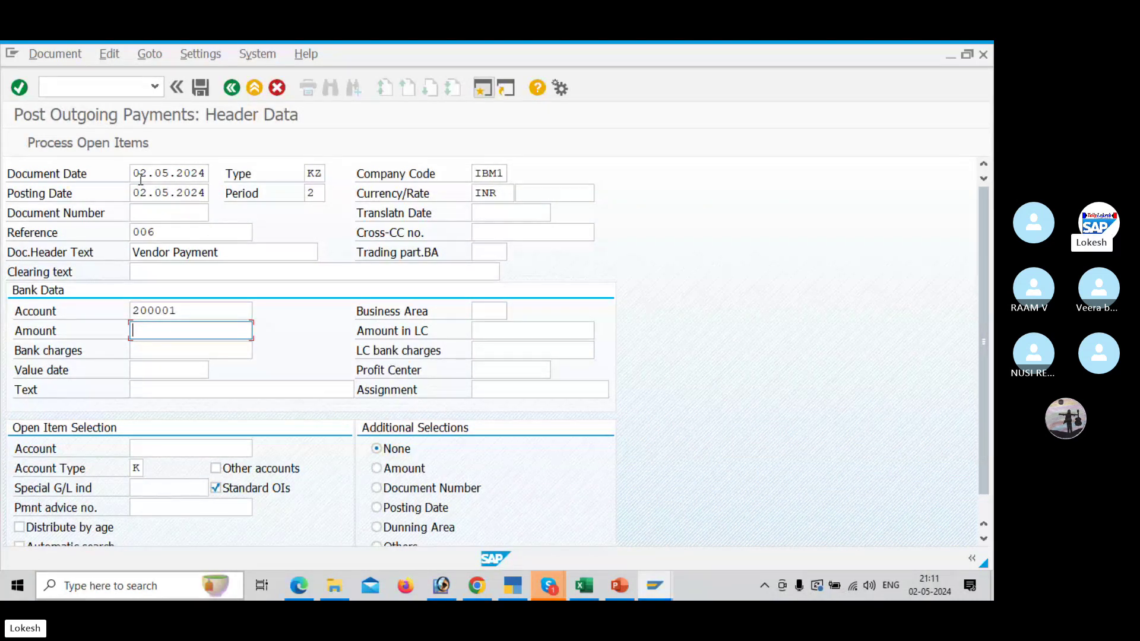
# Step: Switch to the Vendor Cash Discount worksheet in Excel to look up the net amount payable in G9
pyautogui.hotkey('alt', 'Tab')
pyautogui.hotkey('alt', 'Tab')
pyautogui.hotkey('alt', 'Tab')
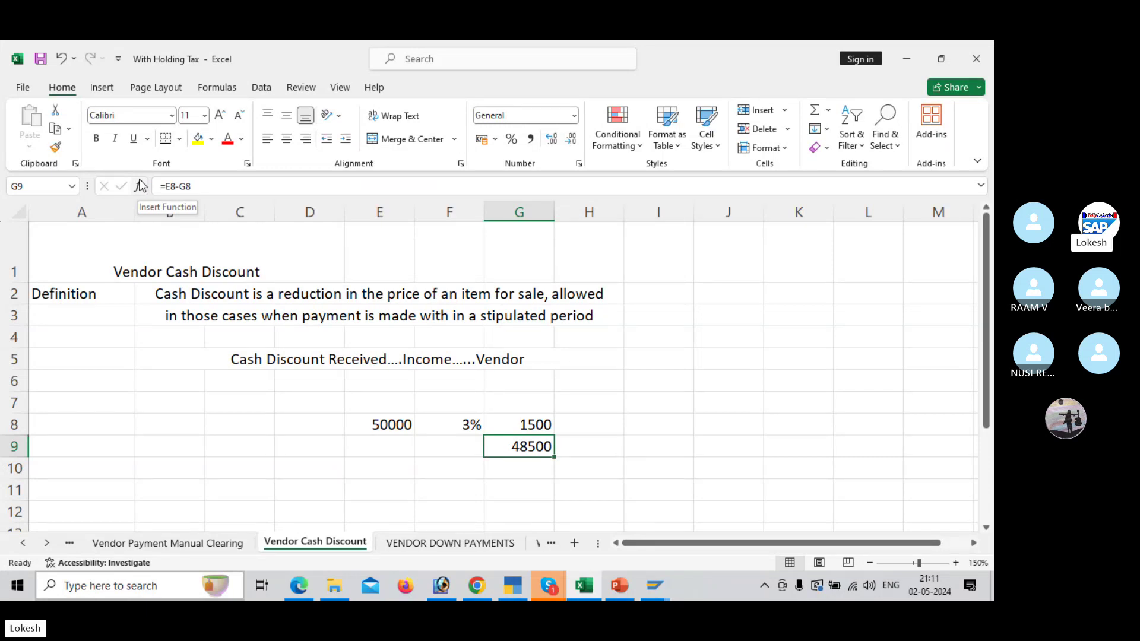
# Step: Switch back to the SAP outgoing payment, set the bank amount to 48500 and the text to "Vendor Invoice"
pyautogui.hotkey('alt', 'Tab')
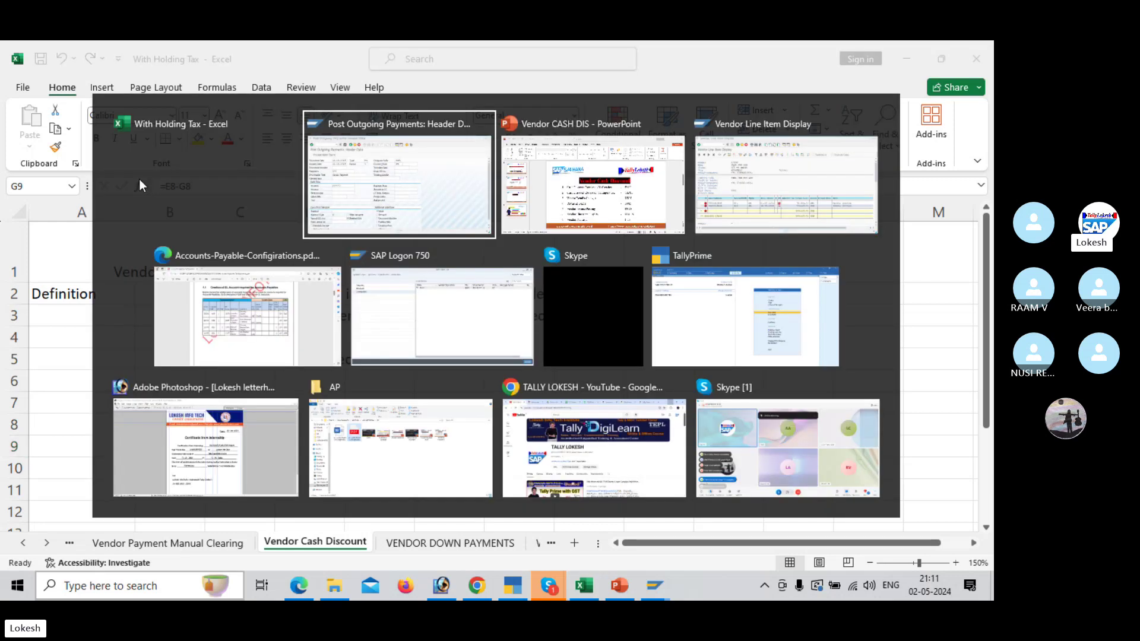
pyautogui.write('48500')
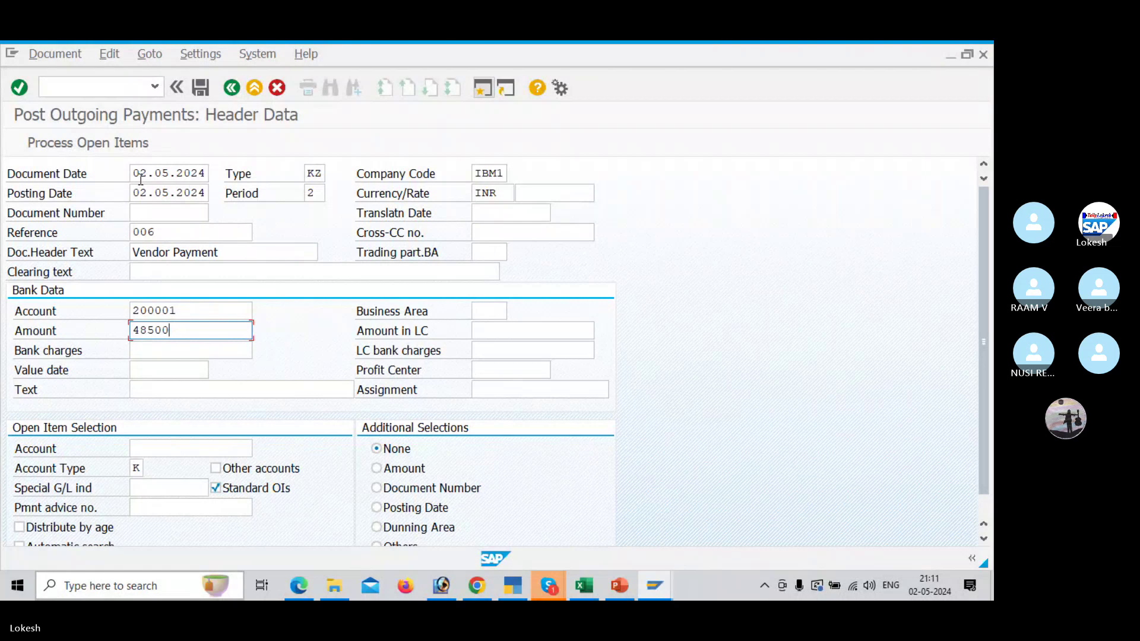
pyautogui.press('Tab')
pyautogui.press('Tab')
pyautogui.press('Tab')
pyautogui.press('Tab')
pyautogui.press('Tab')
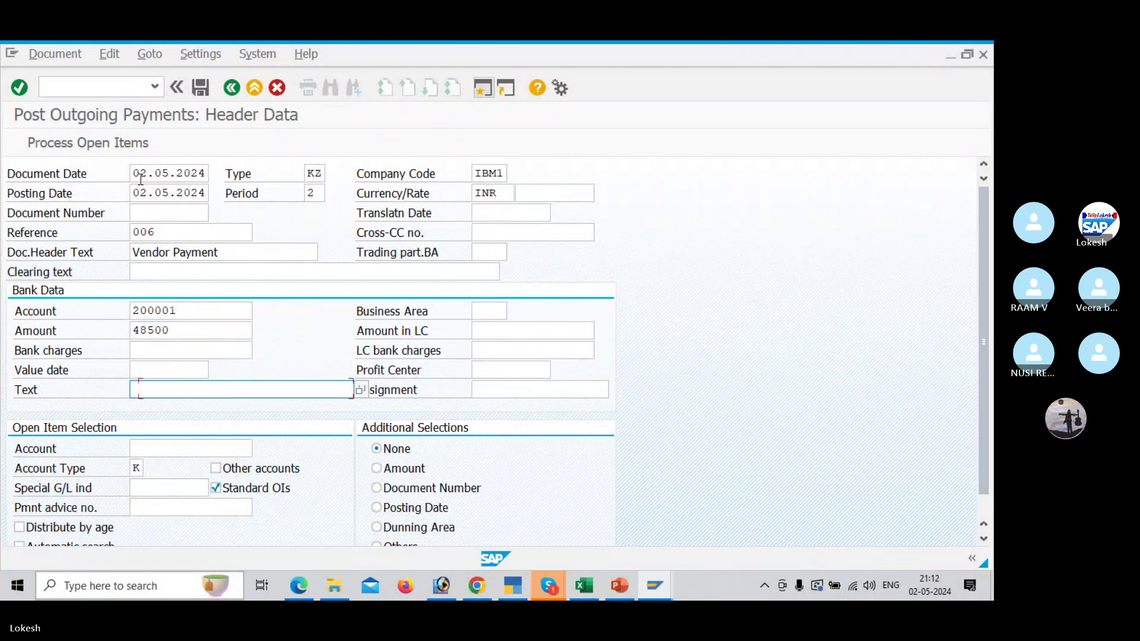
pyautogui.press('BackSpace')
pyautogui.press('Return')
pyautogui.press('Tab')
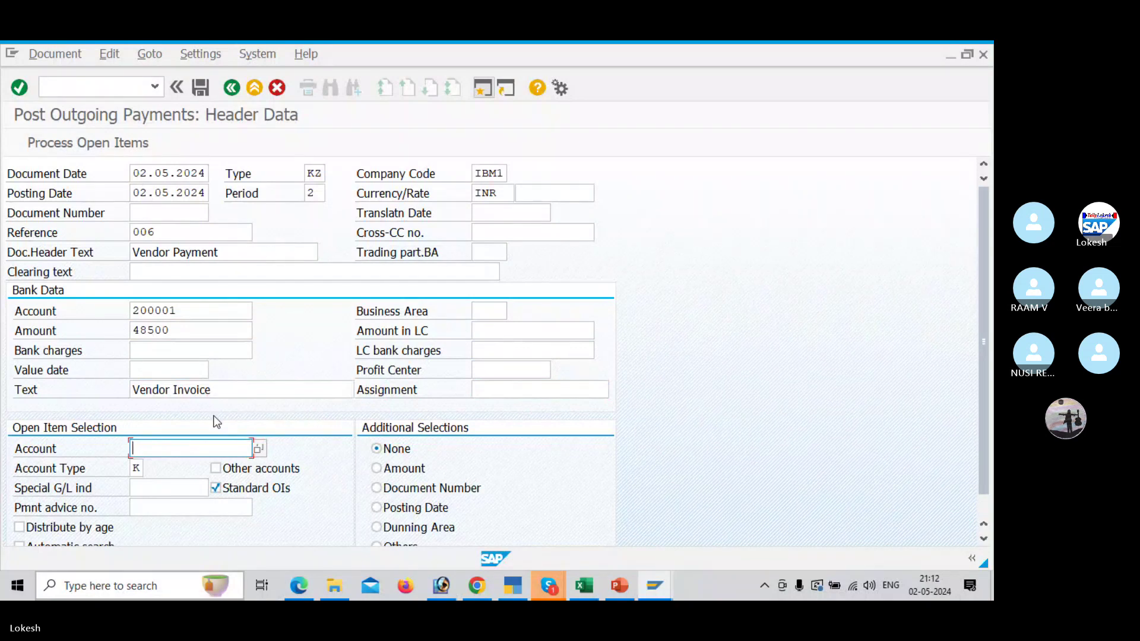
# Step: Pick vendor TATA PVT LTD from the IBM1 vendors as the open item account and process its open items
pyautogui.click(260, 448)
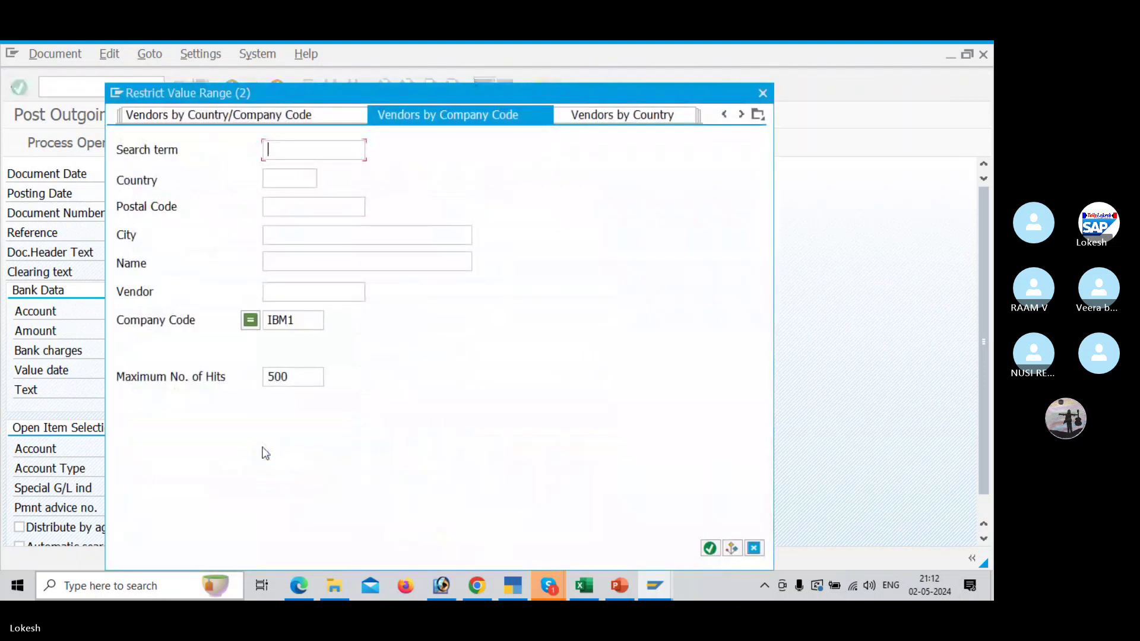
pyautogui.press('Return')
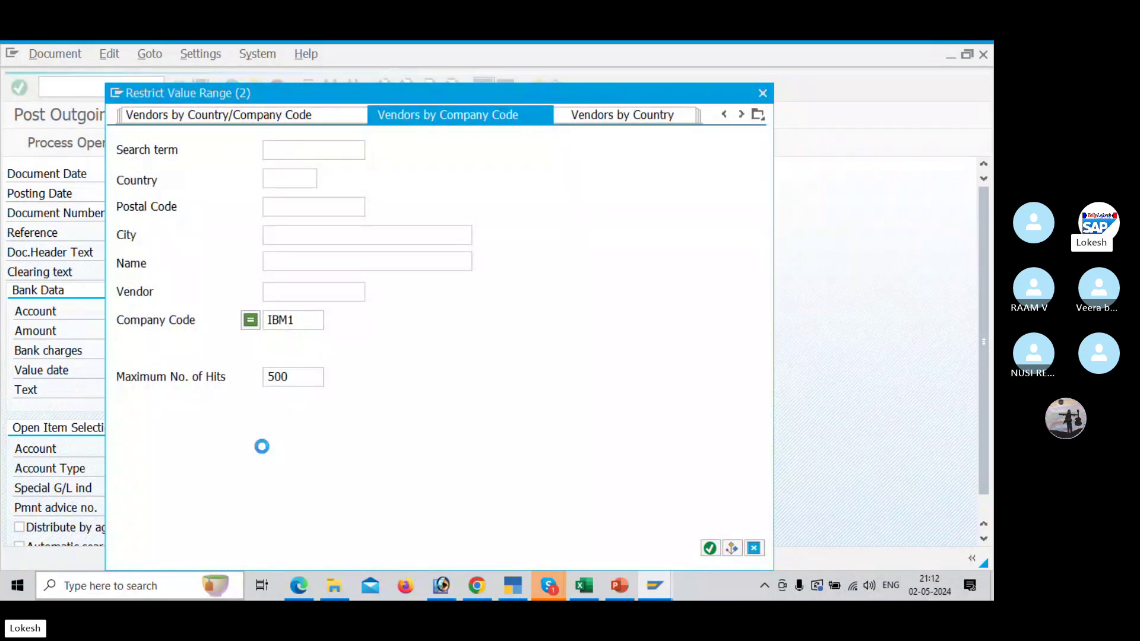
pyautogui.press('Return')
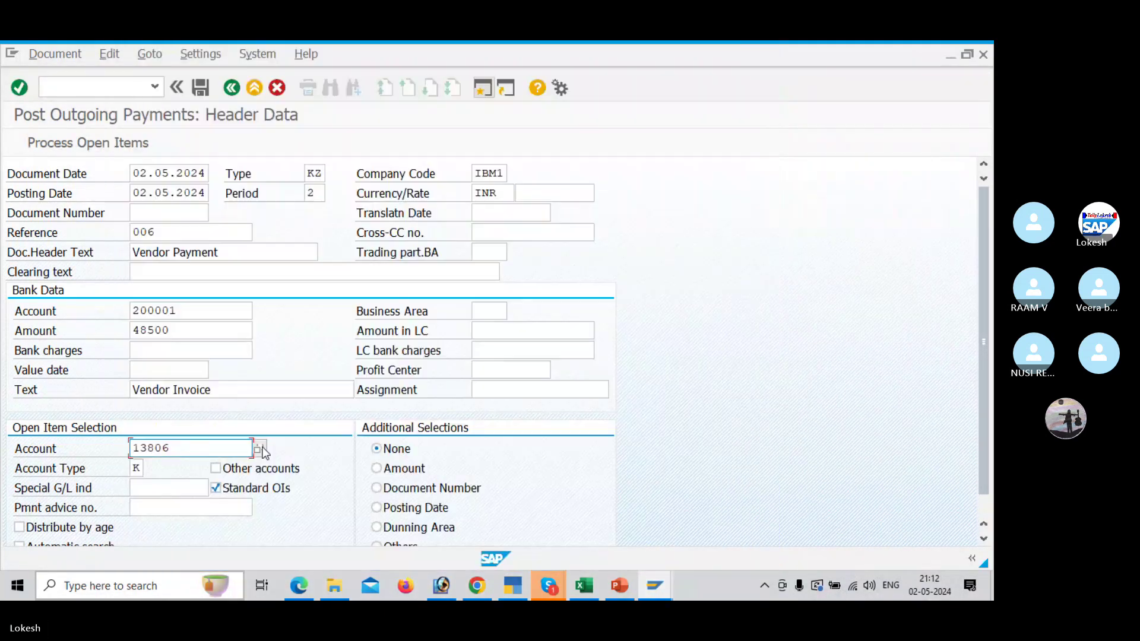
pyautogui.click(86, 145)
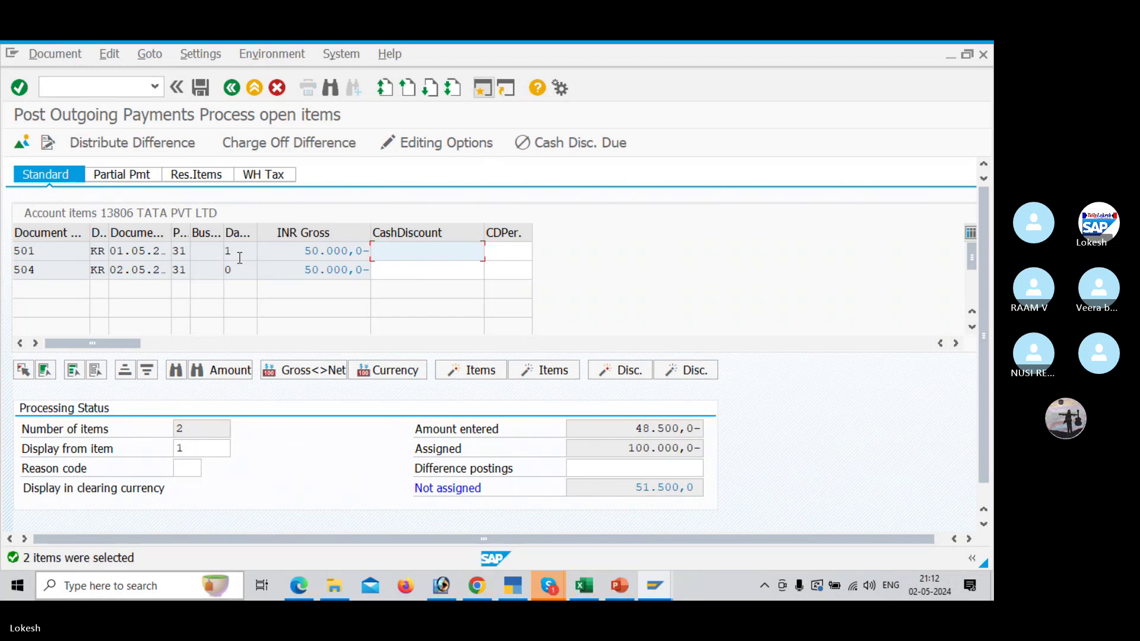
# Step: Post the payment with open item 501 deactivated and a cash discount of -1500 entered for open item 504
pyautogui.doubleClick(315, 251)
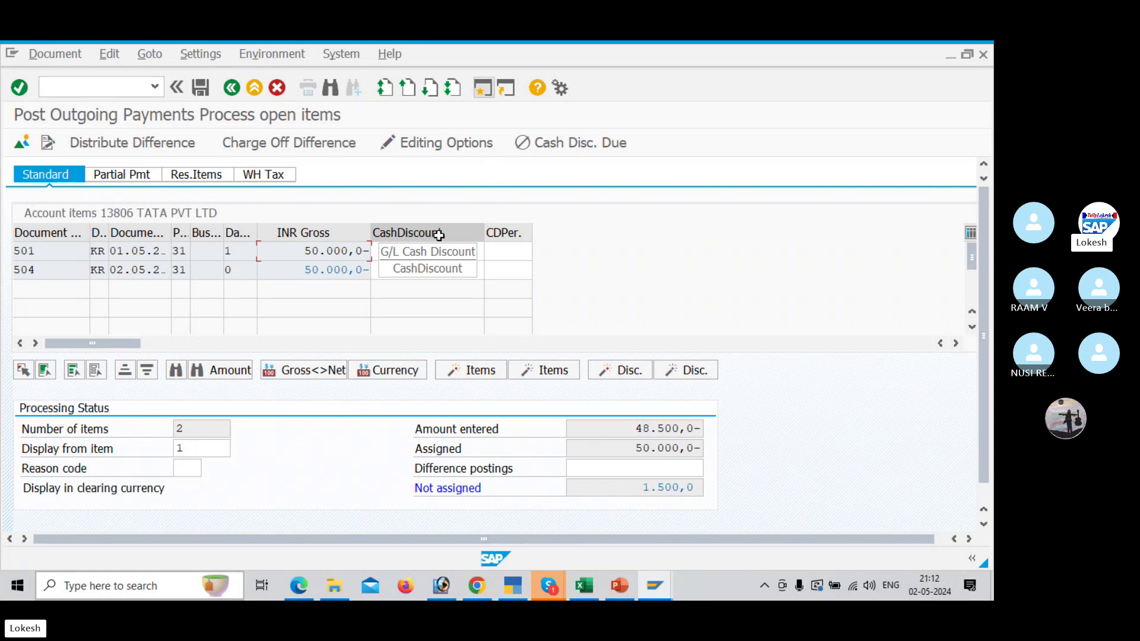
pyautogui.click(452, 270)
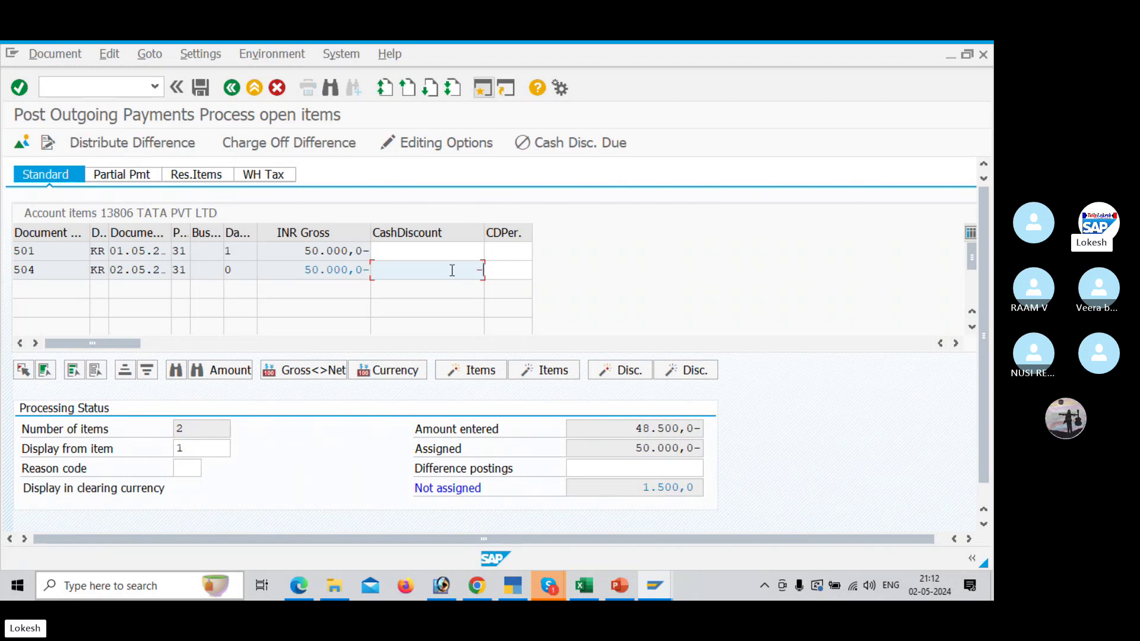
pyautogui.write('-1500')
pyautogui.press('Return')
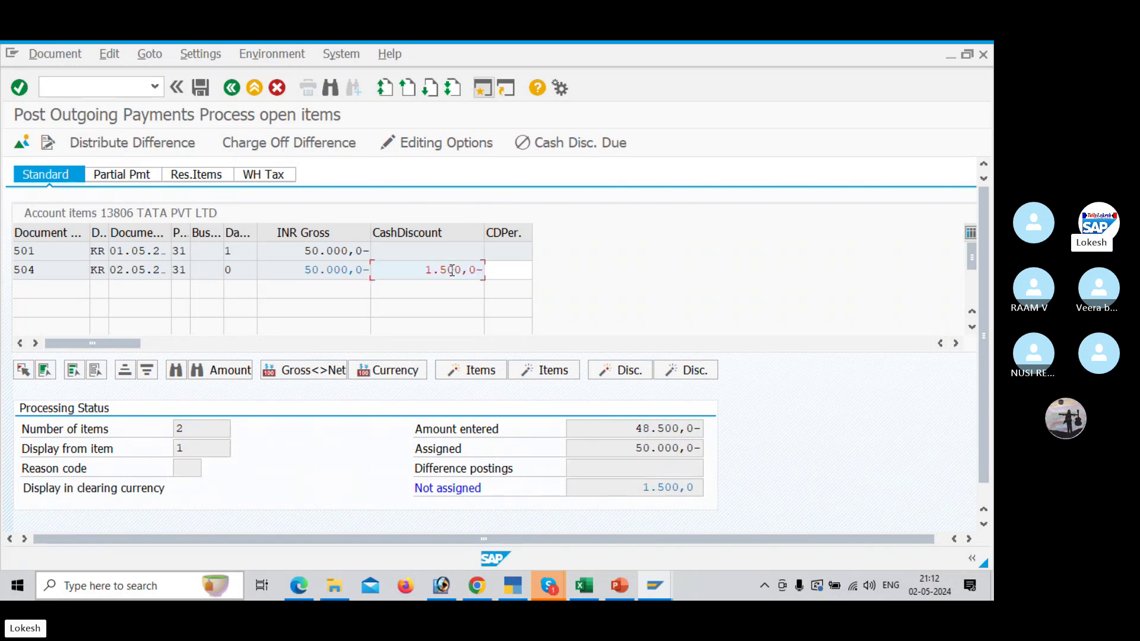
pyautogui.press('Return')
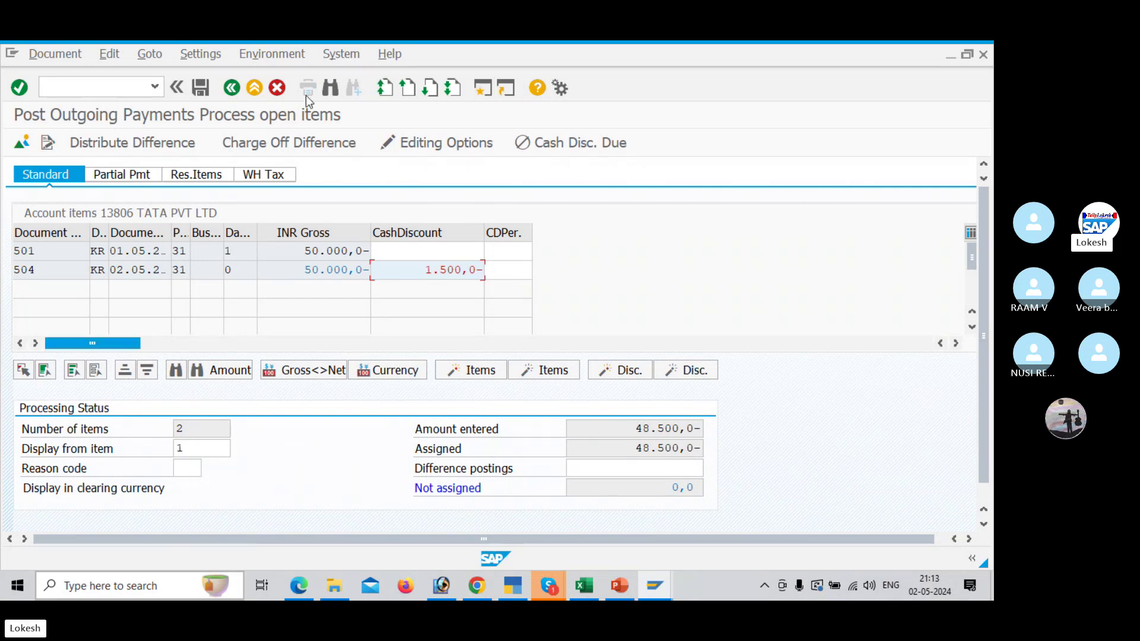
pyautogui.click(201, 89)
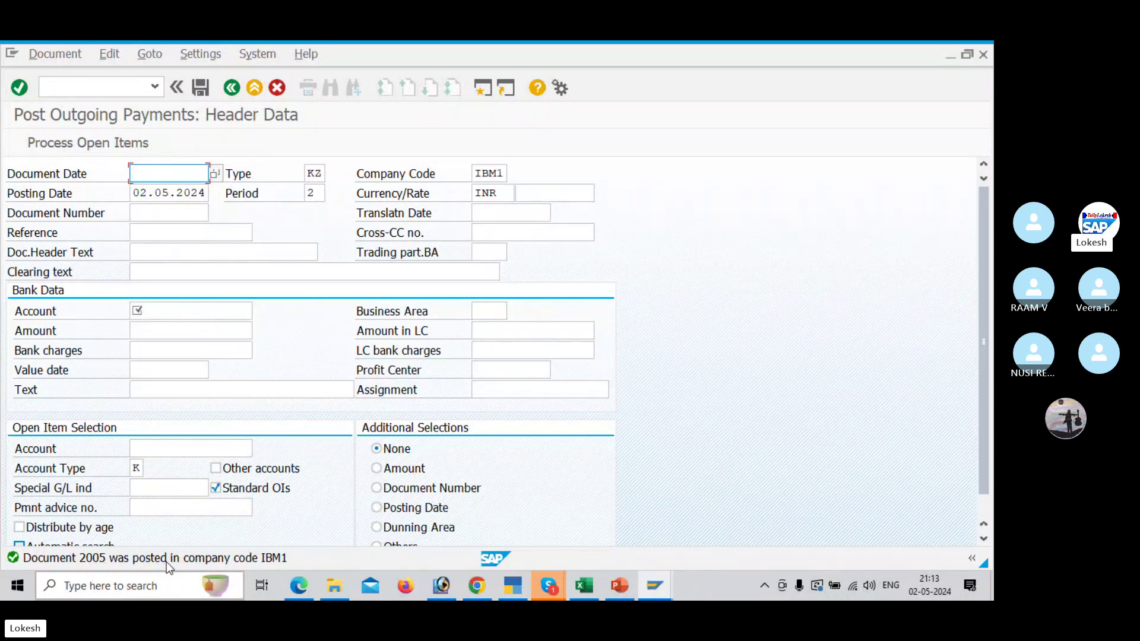
# Step: Switch to the Vendor Line Item Display session and refresh the vendor's open items list
pyautogui.hotkey('alt', 'Tab')
pyautogui.hotkey('alt', 'Tab')
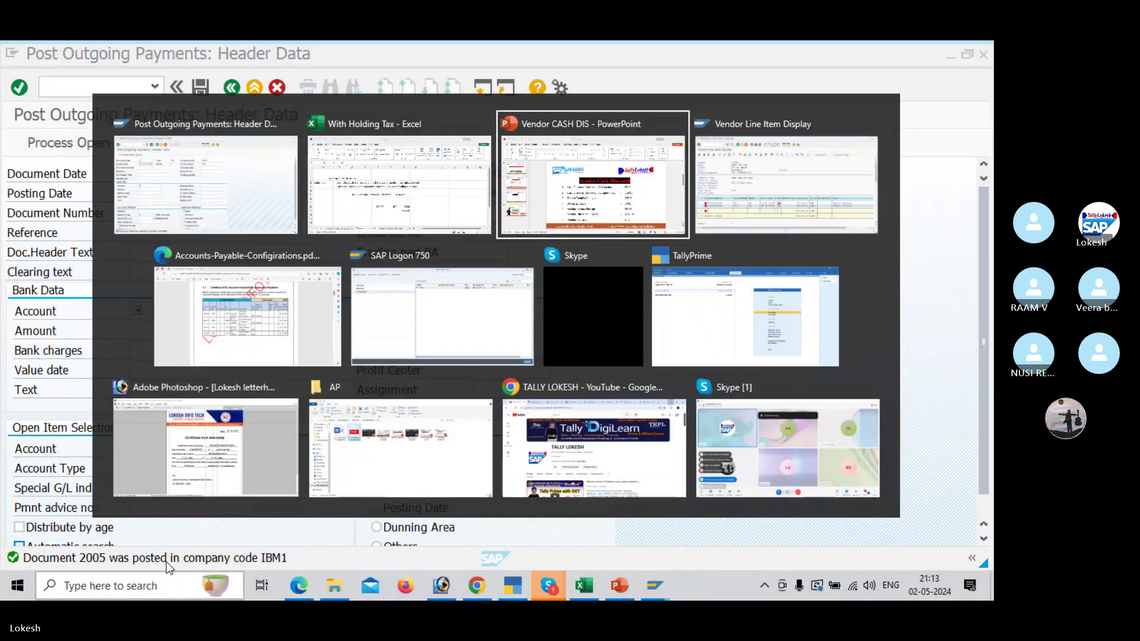
pyautogui.hotkey('alt', 'Tab')
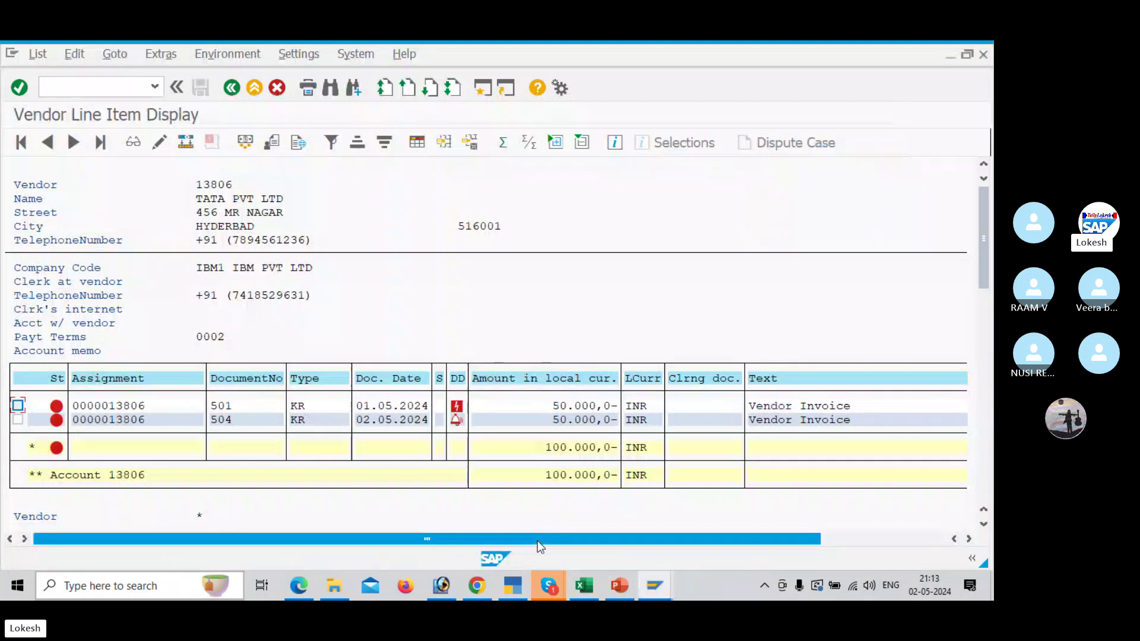
pyautogui.click(38, 54)
pyautogui.click(69, 94)
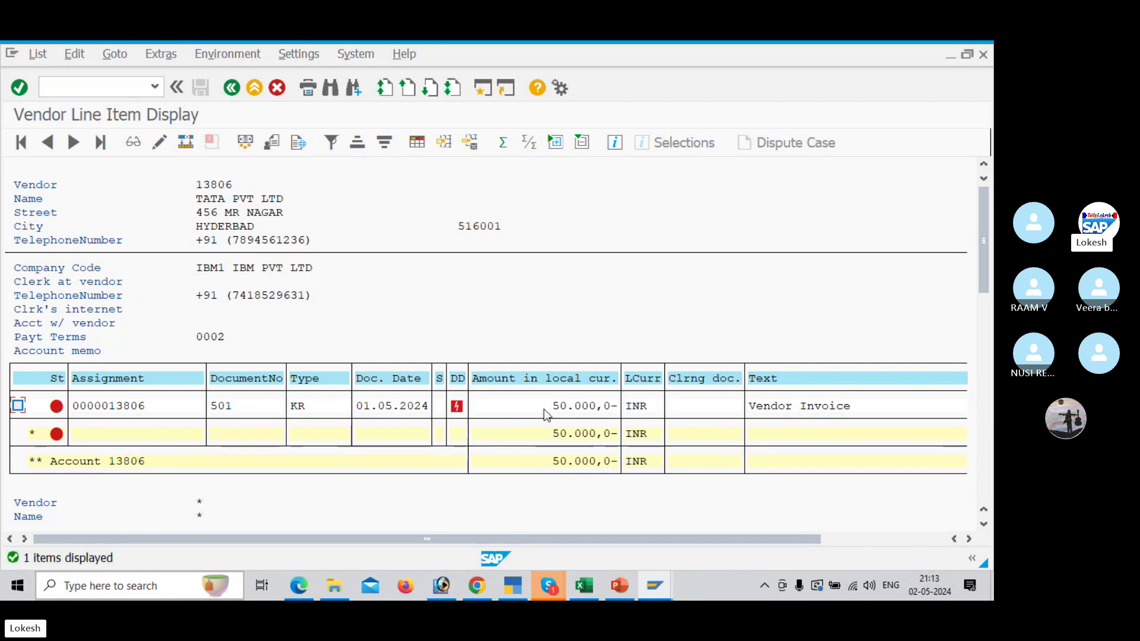
# Step: Return to the line item selection and display the vendor's cleared items with clearing date 02.05.2024
pyautogui.moveTo(464, 411)
pyautogui.click(232, 89)
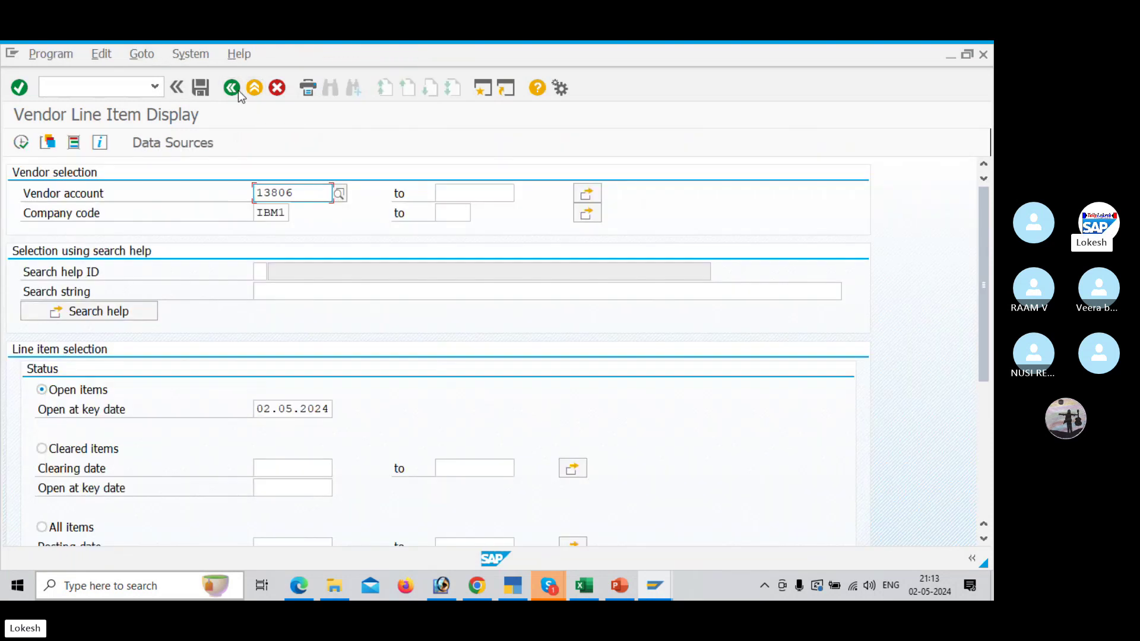
pyautogui.click(42, 451)
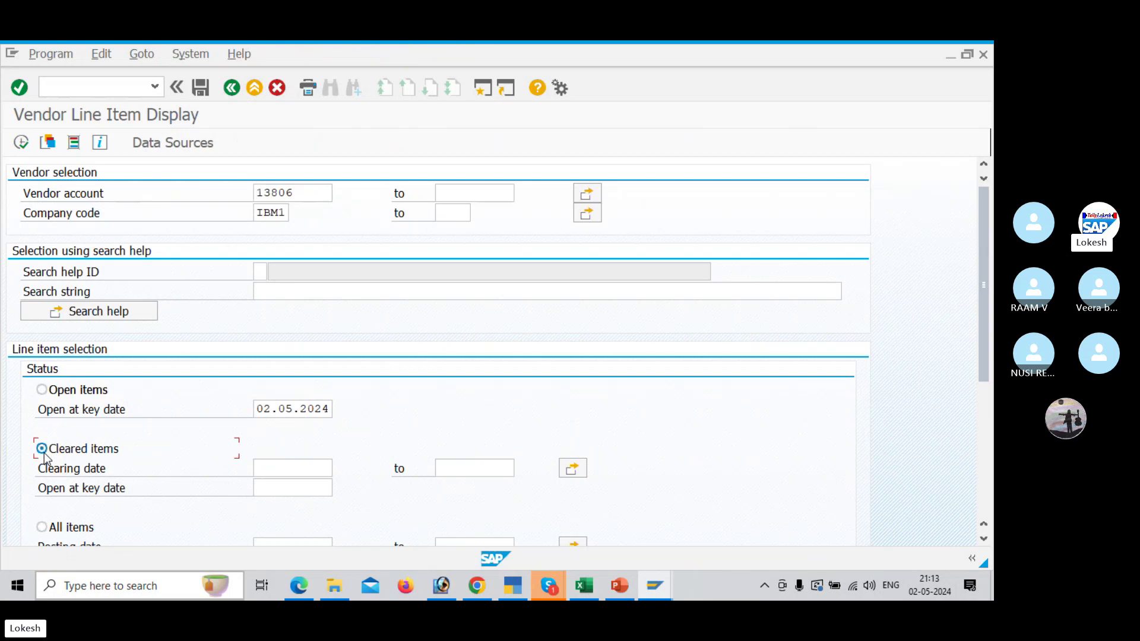
pyautogui.click(280, 468)
pyautogui.write('02')
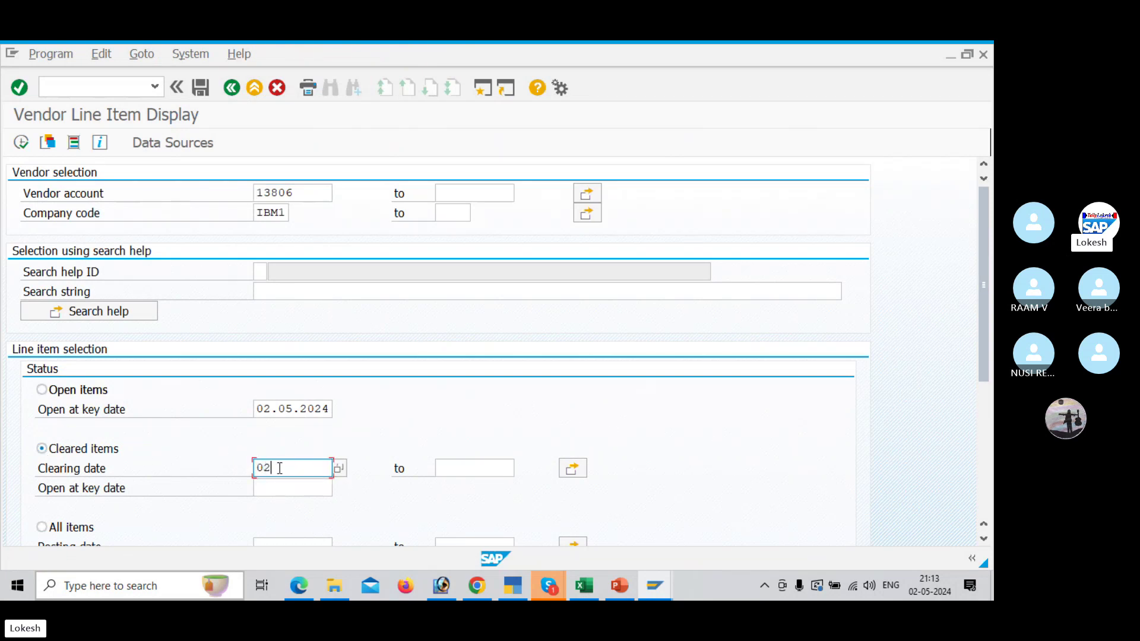
pyautogui.write('.05.2024')
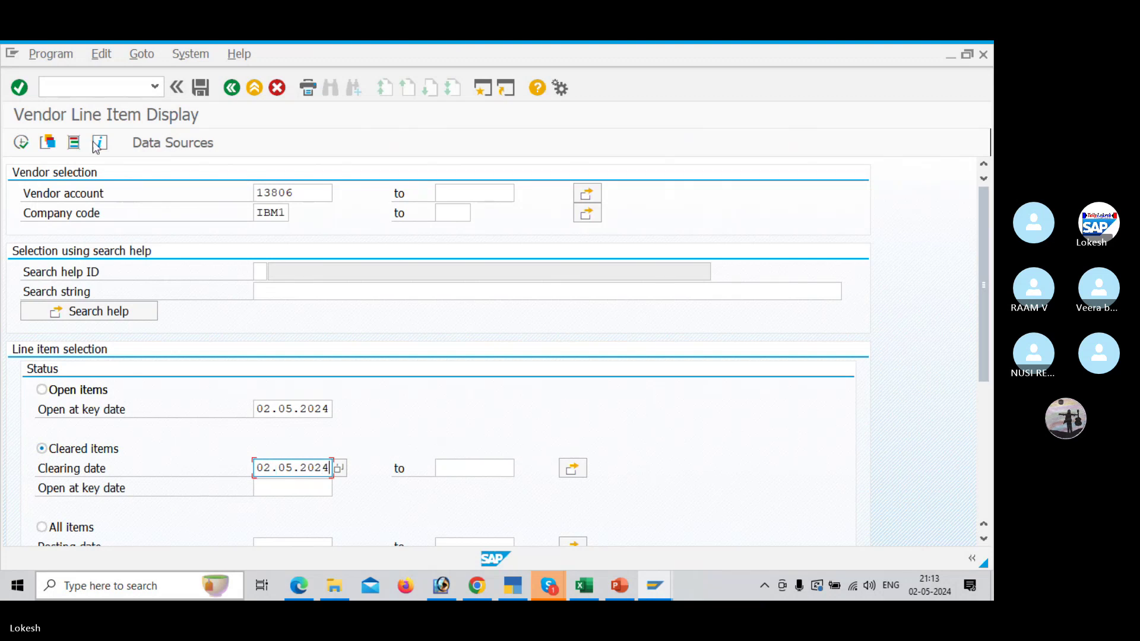
pyautogui.click(23, 144)
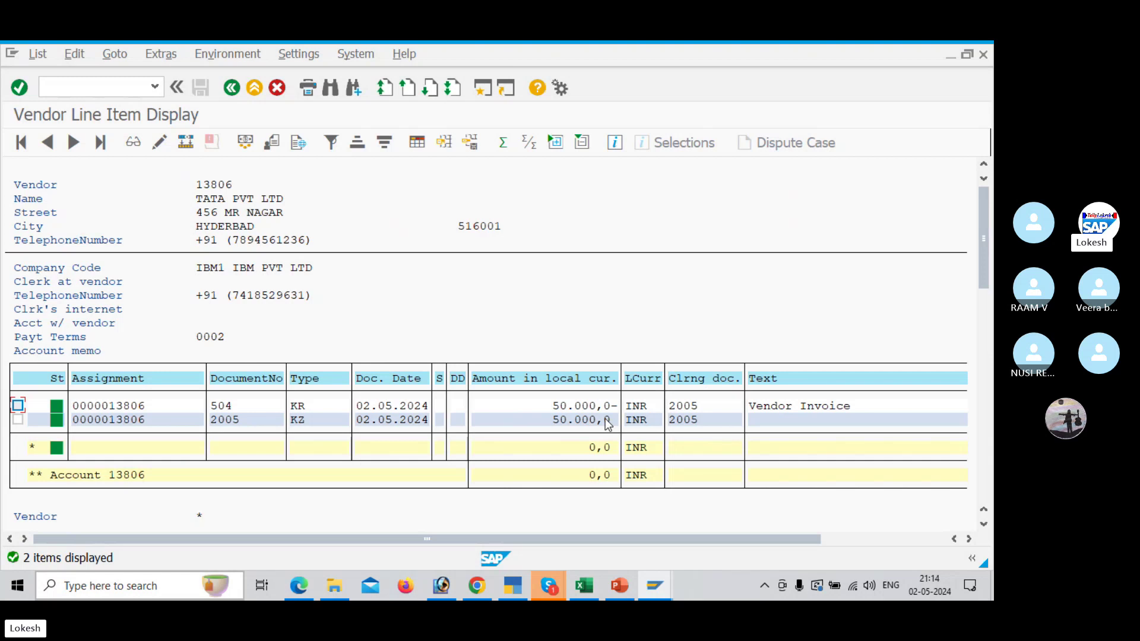
# Step: Leave the vendor line item report and start transaction F-53 from SAP Easy Access
pyautogui.click(231, 87)
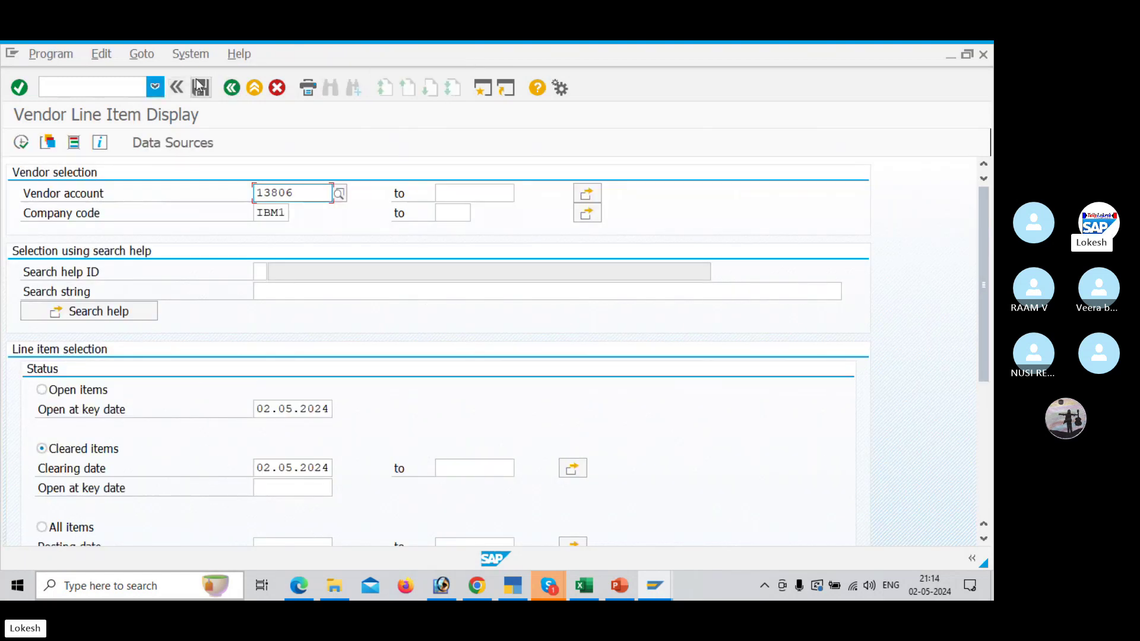
pyautogui.click(231, 88)
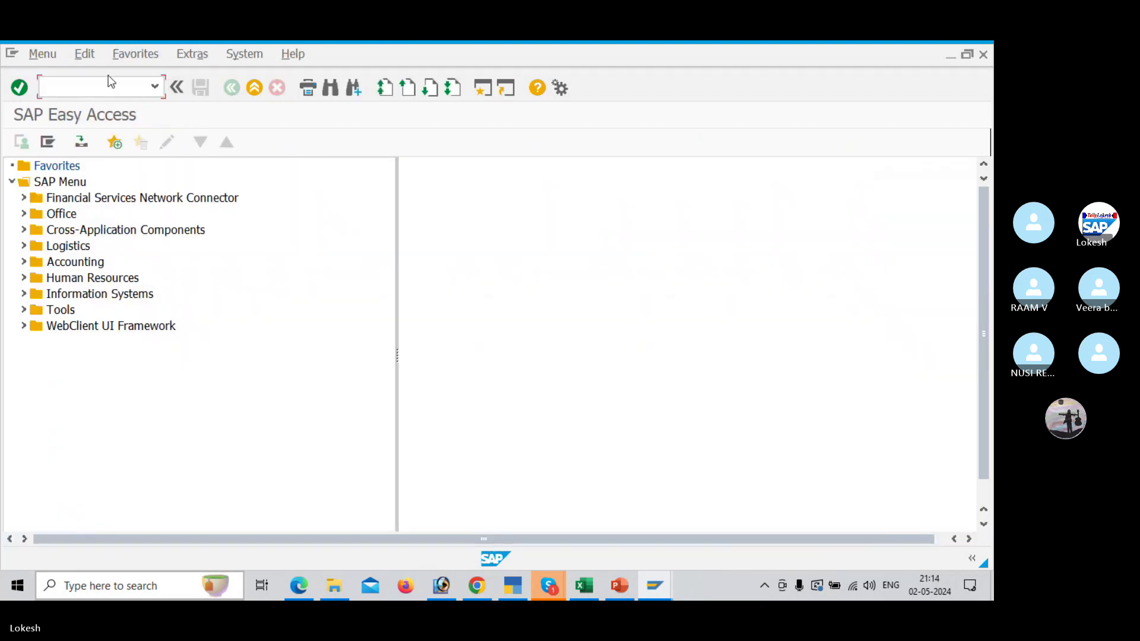
pyautogui.write('F-53')
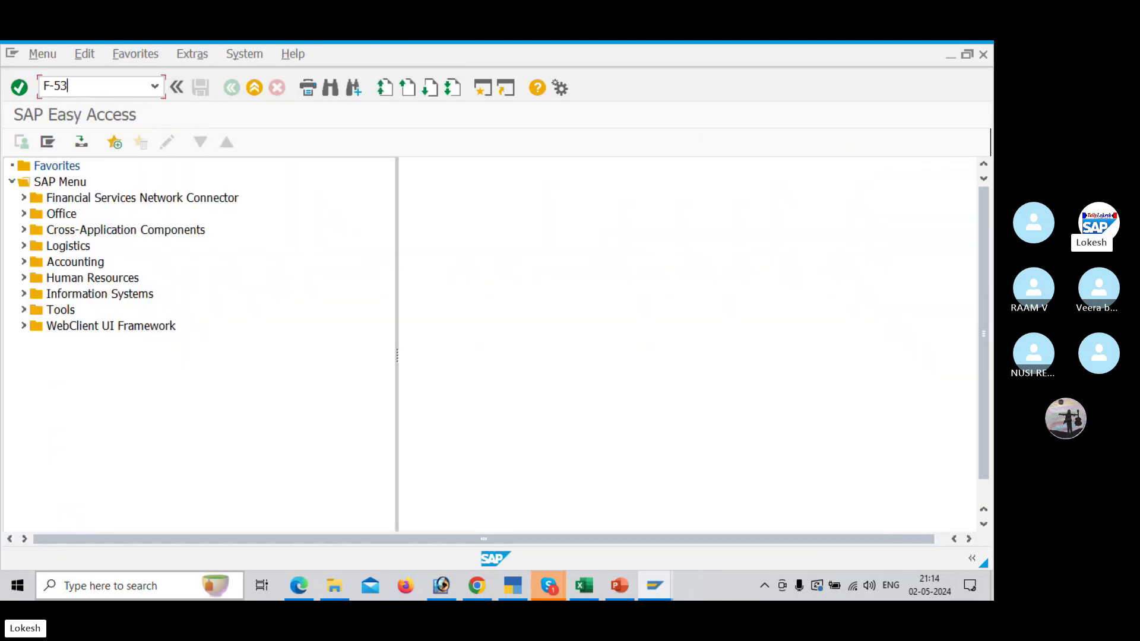
pyautogui.press('Return')
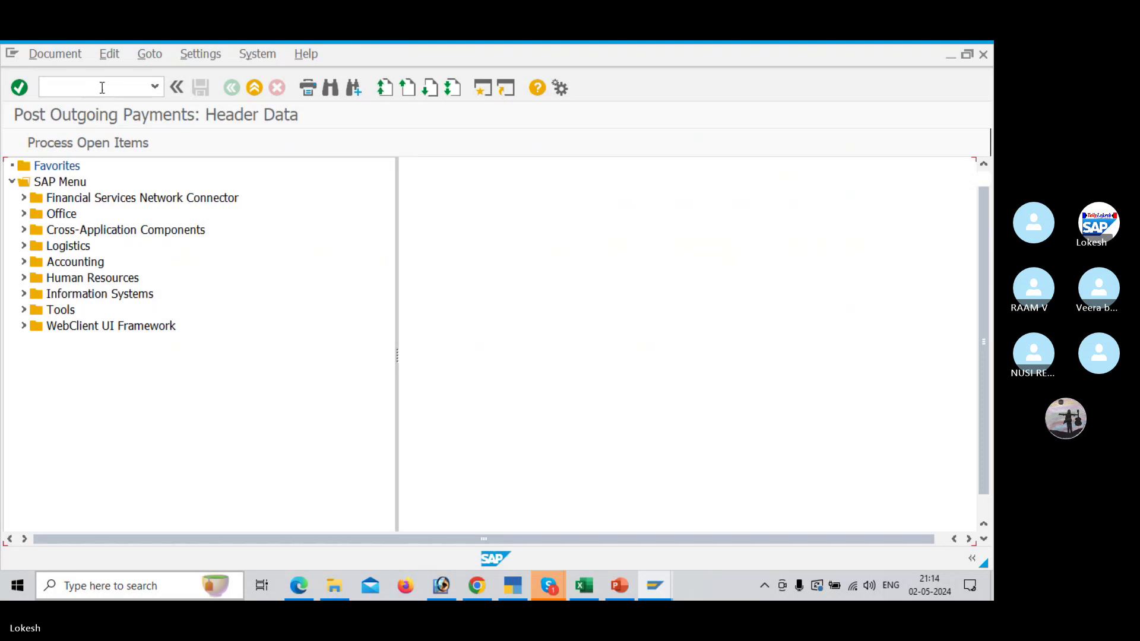
# Step: Set the new outgoing payment's document date to 02.05.2024 and its reference to 007
pyautogui.press('Down')
pyautogui.press('Return')
pyautogui.press('Tab')
pyautogui.press('Tab')
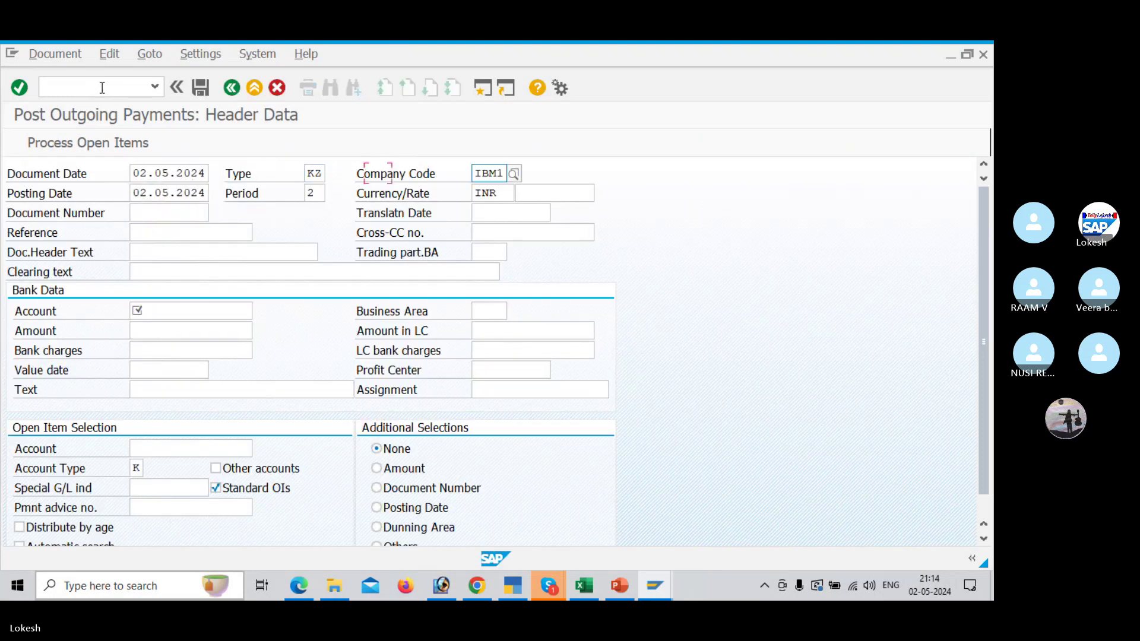
pyautogui.press('Tab')
pyautogui.press('Tab')
pyautogui.press('Tab')
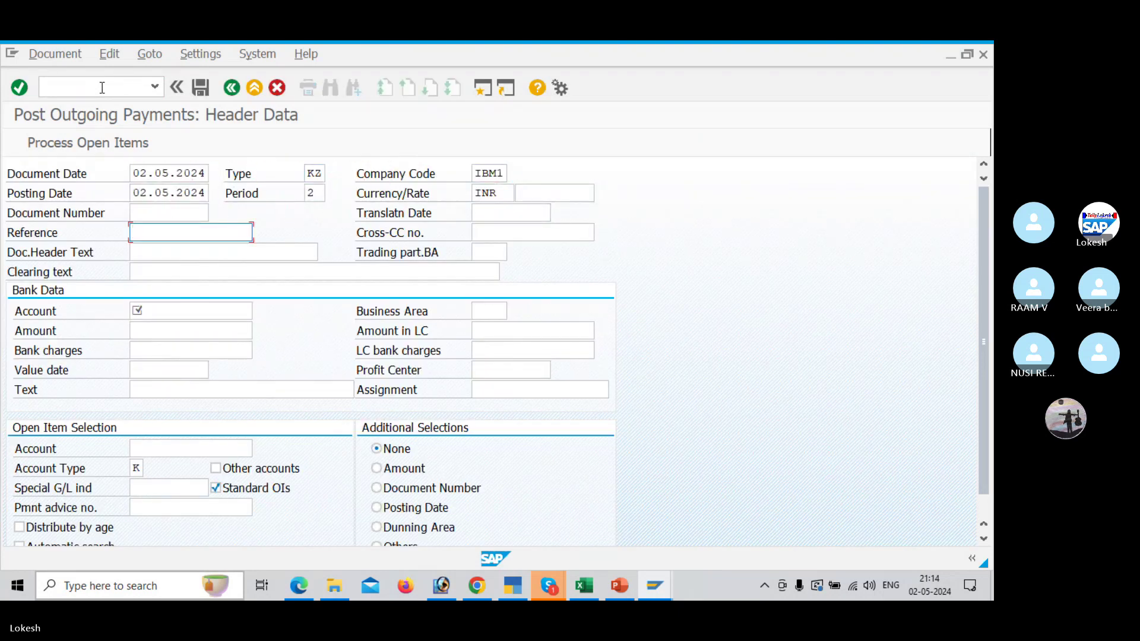
pyautogui.press('Down')
pyautogui.write('0007')
pyautogui.press('BackSpace')
pyautogui.press('BackSpace')
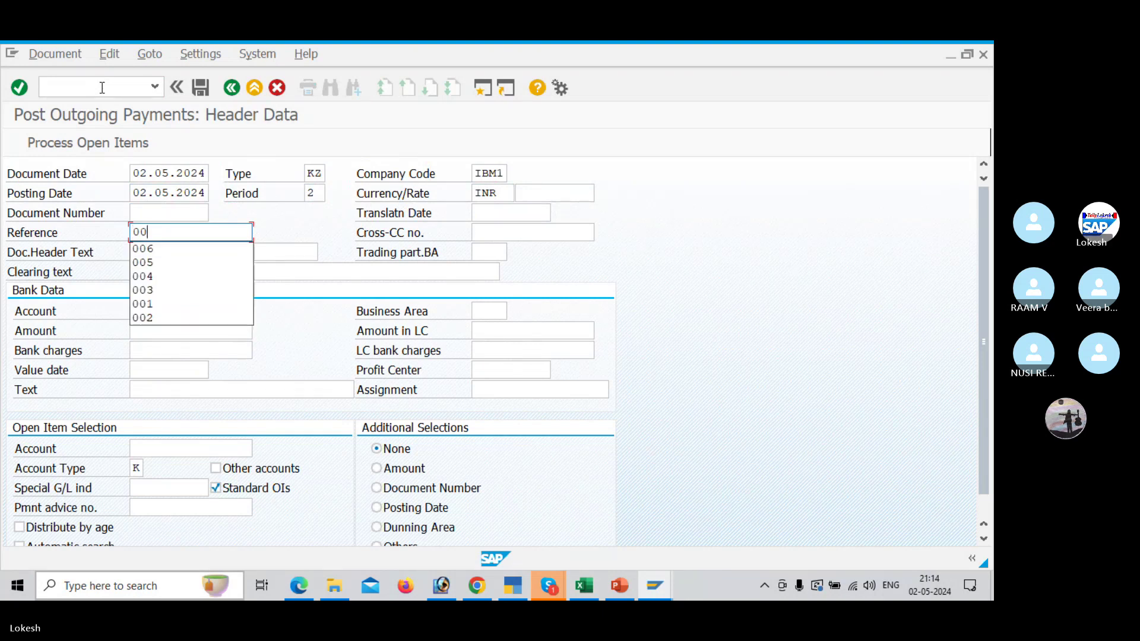
pyautogui.write('7')
# Step: Set the new payment's document header text to "Vendor Payment"
pyautogui.press('Tab')
pyautogui.press('Tab')
pyautogui.press('Tab')
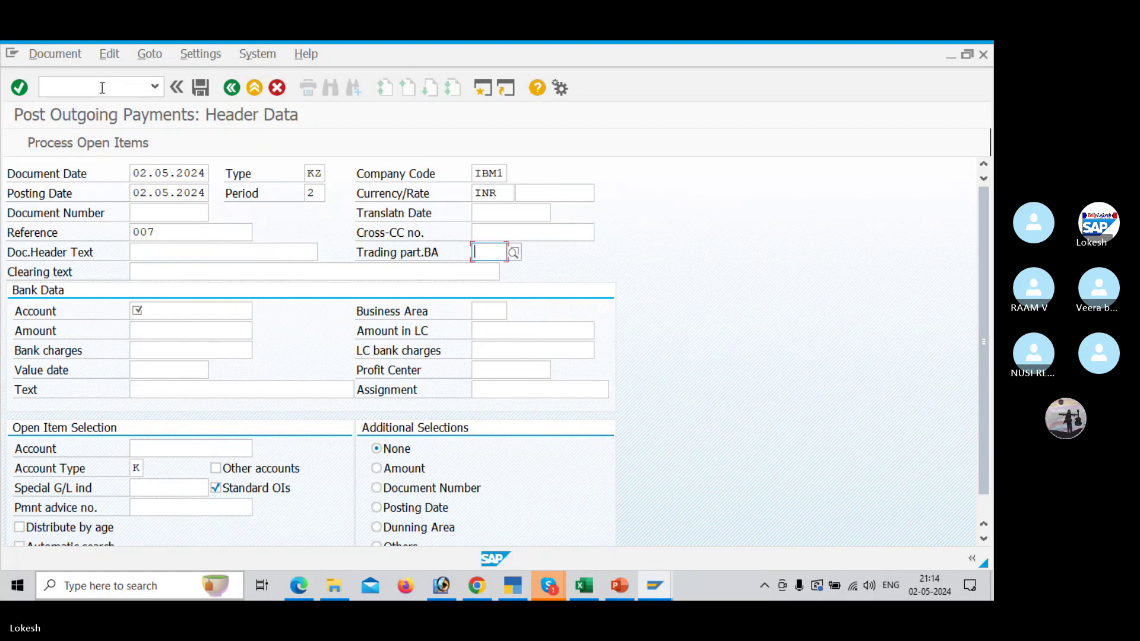
pyautogui.click(176, 256)
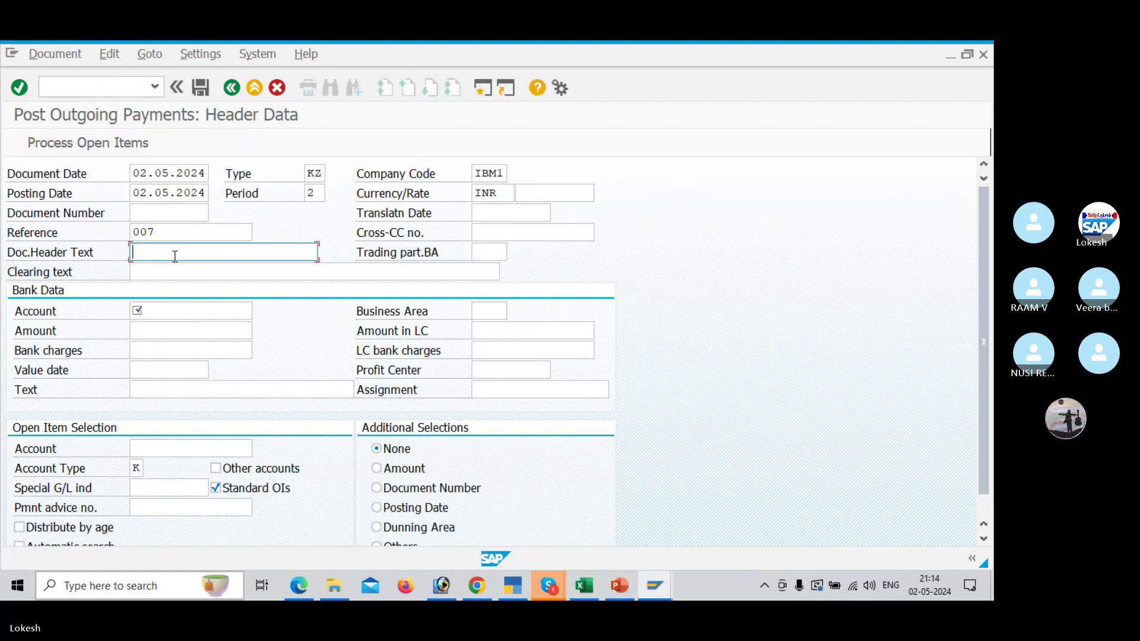
pyautogui.press('Down')
pyautogui.press('Down')
pyautogui.press('Return')
# Step: Set the new payment's bank account to G/L account 200001 and its amount to 48500
pyautogui.press('Tab')
pyautogui.press('Tab')
pyautogui.press('Tab')
pyautogui.press('Tab')
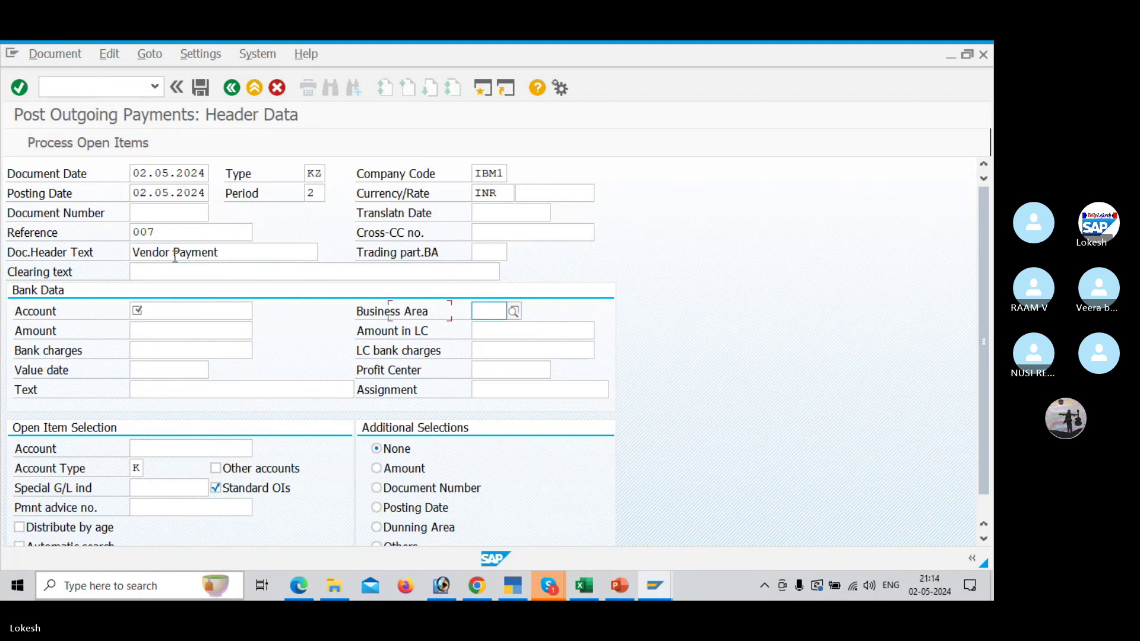
pyautogui.click(193, 308)
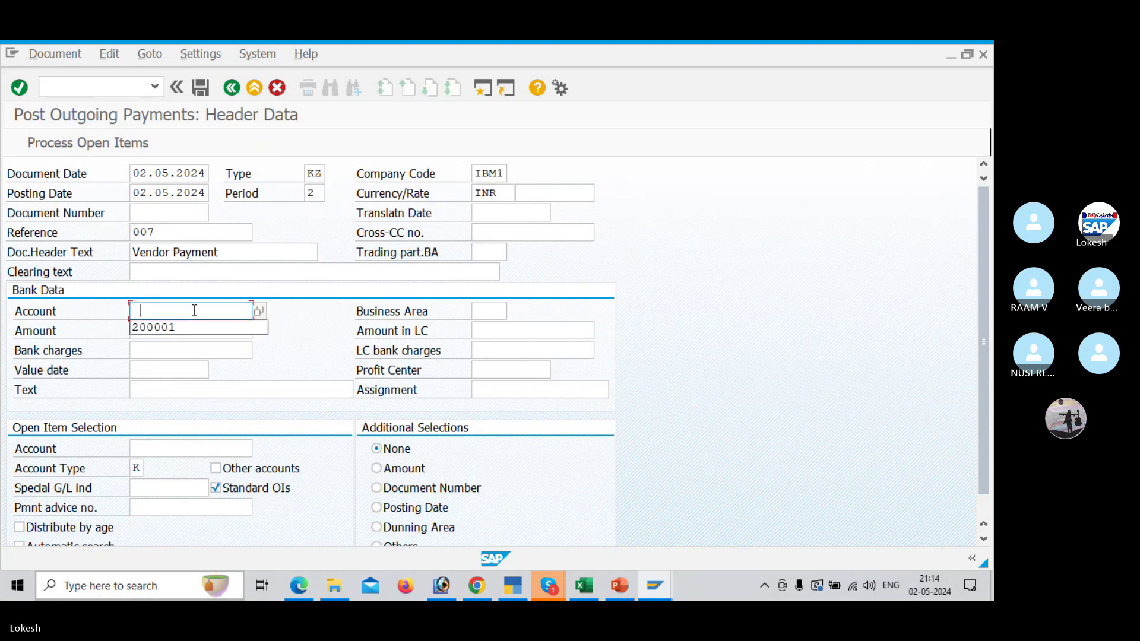
pyautogui.press('Down')
pyautogui.press('Return')
pyautogui.press('Tab')
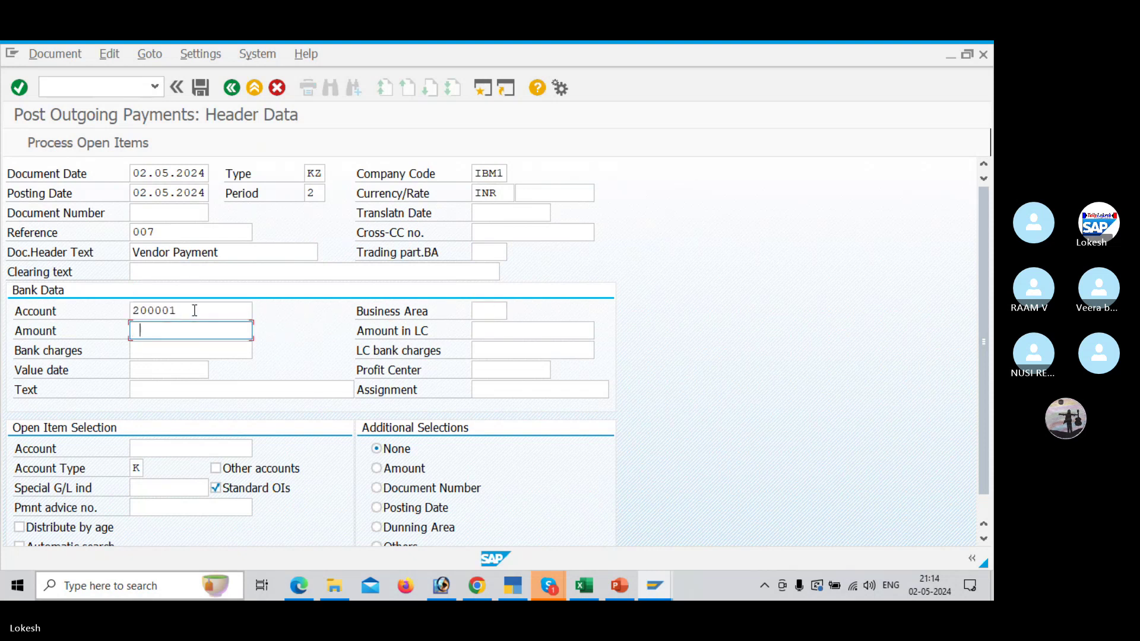
pyautogui.press('Down')
pyautogui.press('Return')
# Step: Set the bank item's text for the outgoing payment to "Vendor Invoice"
pyautogui.press('Tab')
pyautogui.press('Tab')
pyautogui.press('Tab')
pyautogui.press('Tab')
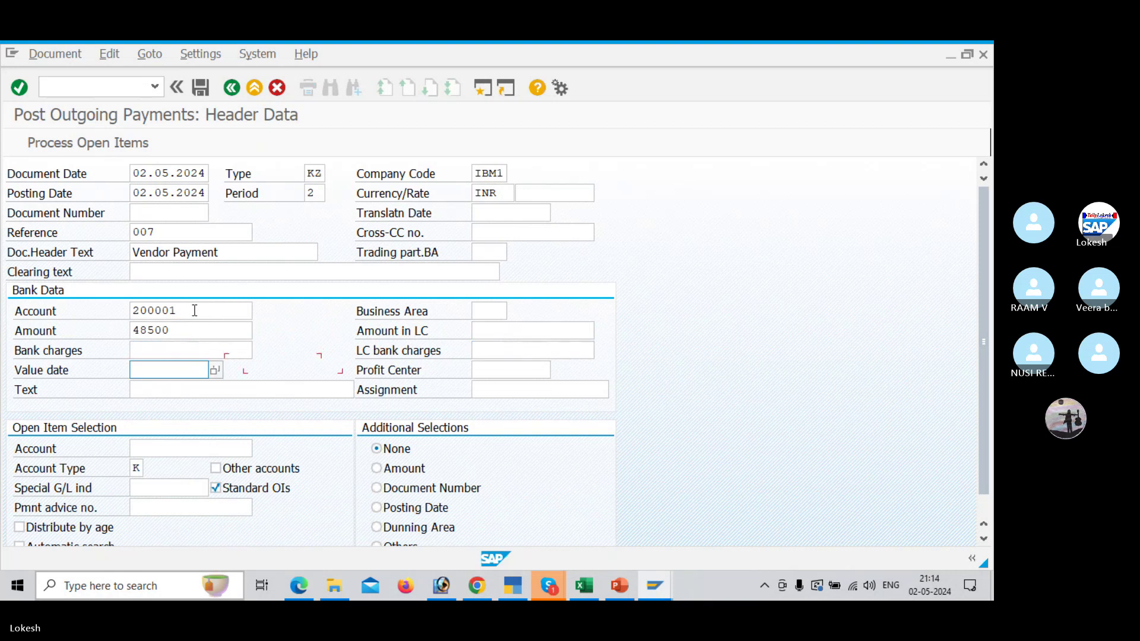
pyautogui.press('Tab')
pyautogui.press('Tab')
pyautogui.press('Down')
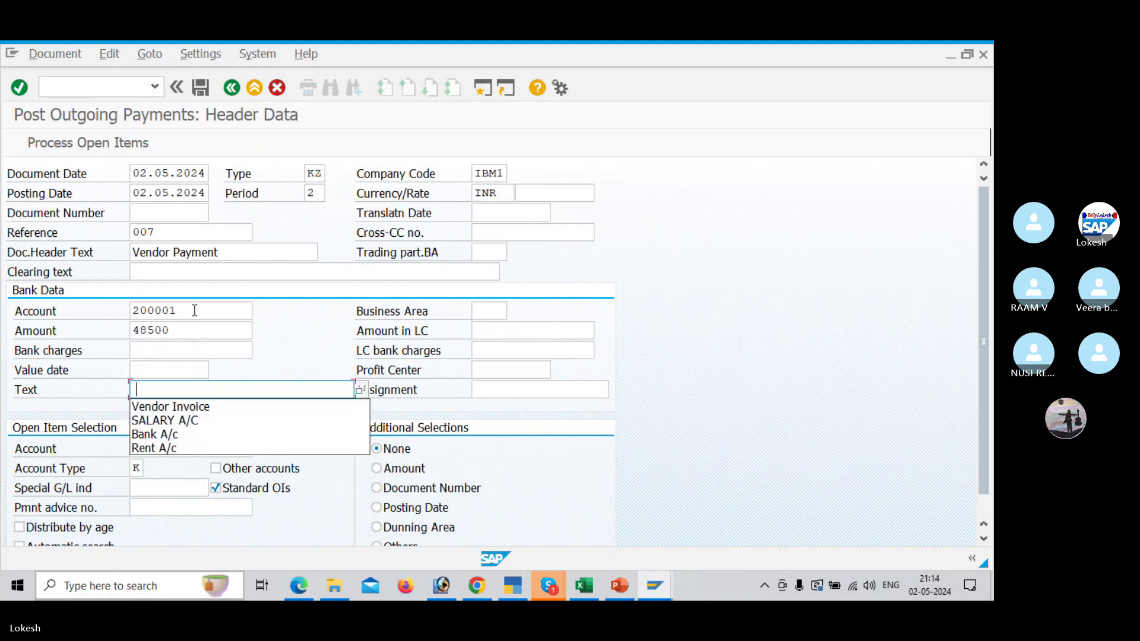
pyautogui.press('Return')
# Step: Select TATA PVT LTD's vendor account for open item selection and process its open items
pyautogui.press('Tab')
pyautogui.press('Tab')
pyautogui.press('Down')
pyautogui.press('Return')
pyautogui.press('Tab')
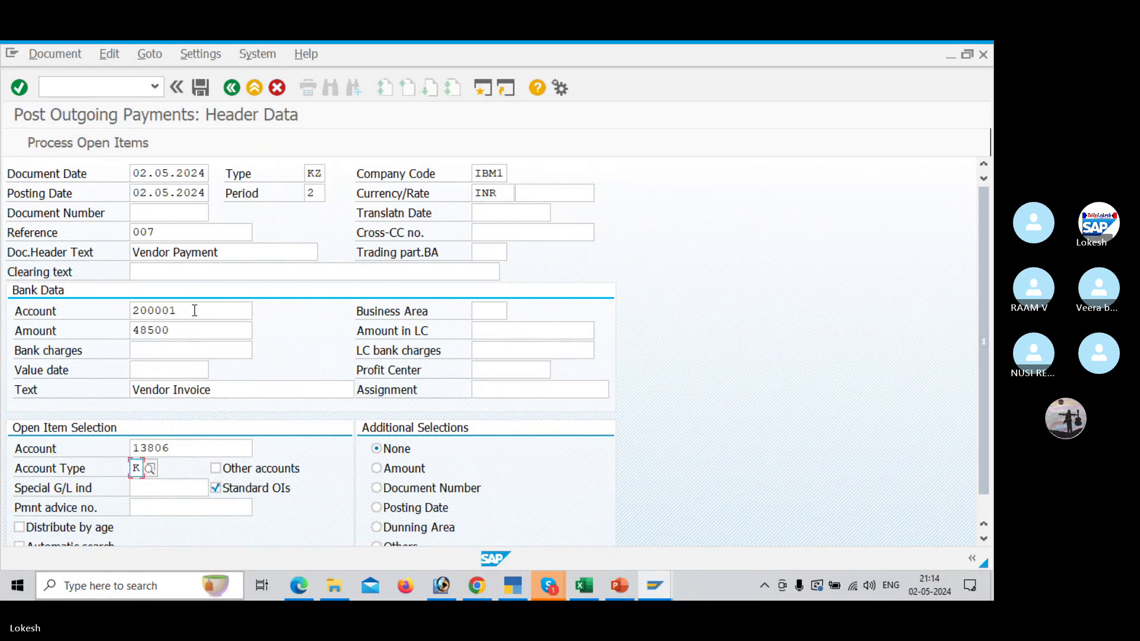
pyautogui.click(119, 146)
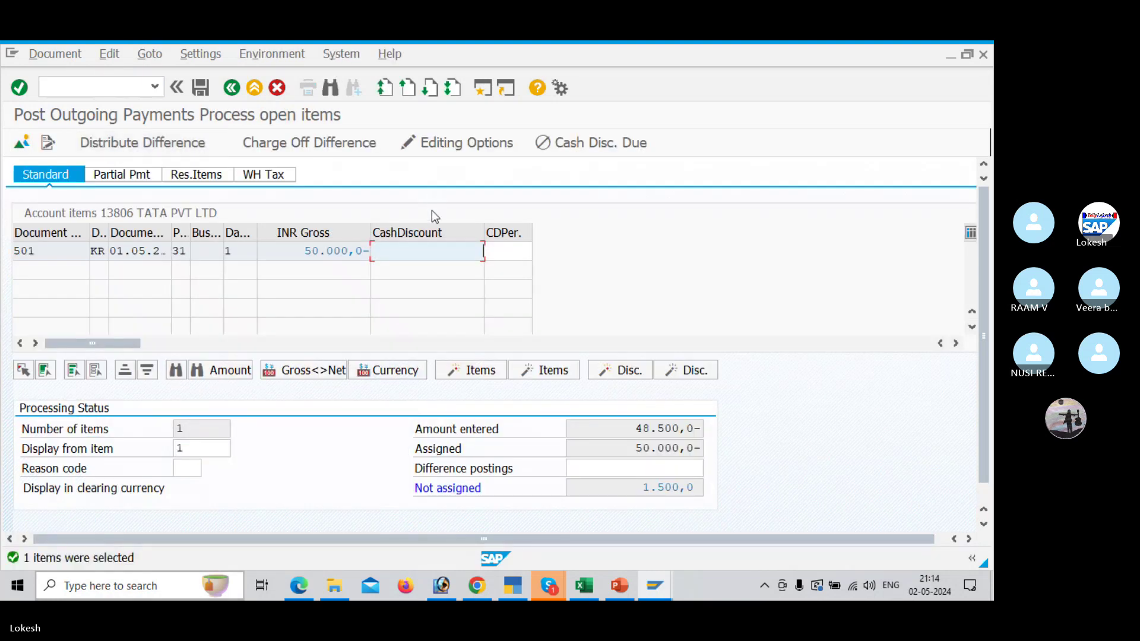
# Step: Apply a cash discount of -1500 to open item 501 and post the outgoing payment
pyautogui.write('-1500')
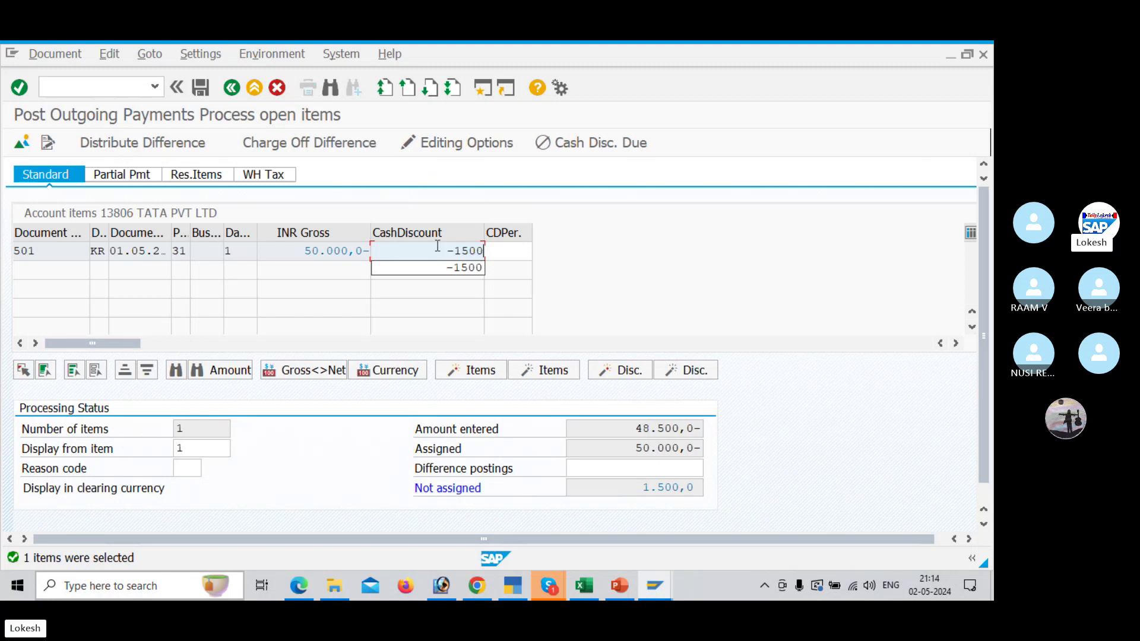
pyautogui.press('Return')
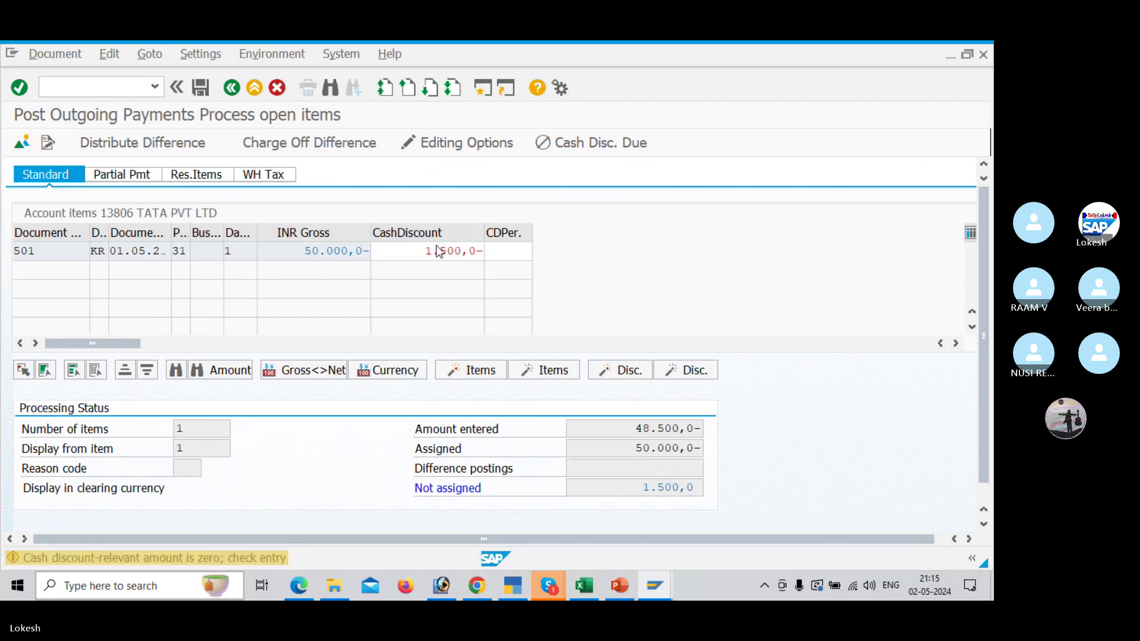
pyautogui.press('Return')
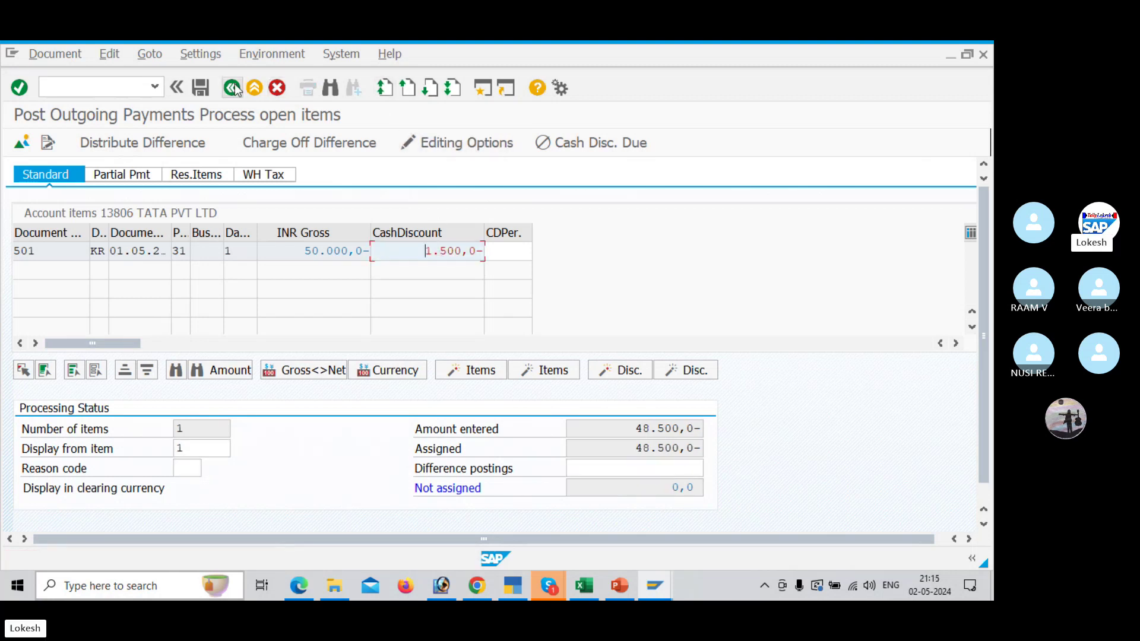
pyautogui.click(205, 92)
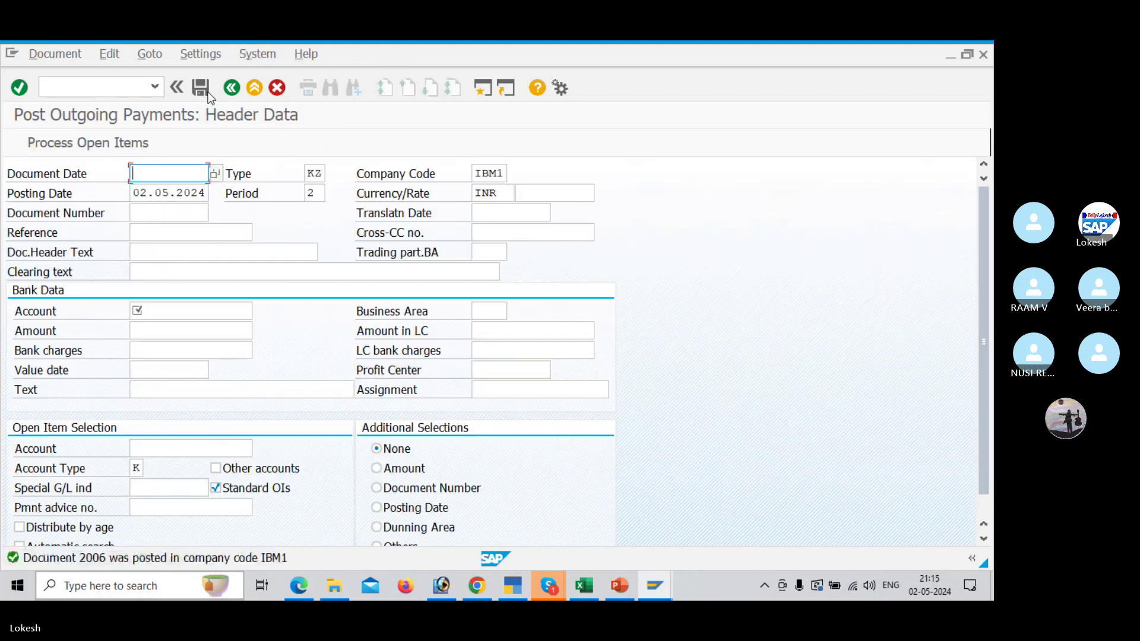
# Step: Start transaction FBL1N and list the vendor's open items in company code IBM1 at key date 02.05.2024
pyautogui.hotkey('alt', 'Tab')
pyautogui.click(130, 87)
pyautogui.write('/N')
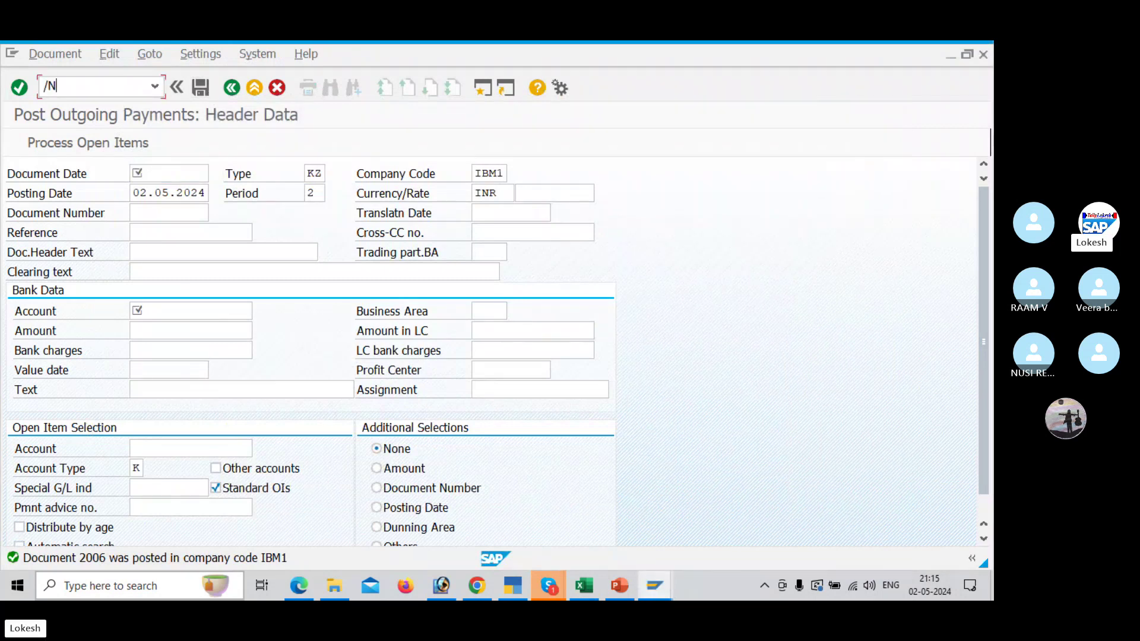
pyautogui.write('FBL1N')
pyautogui.press('Return')
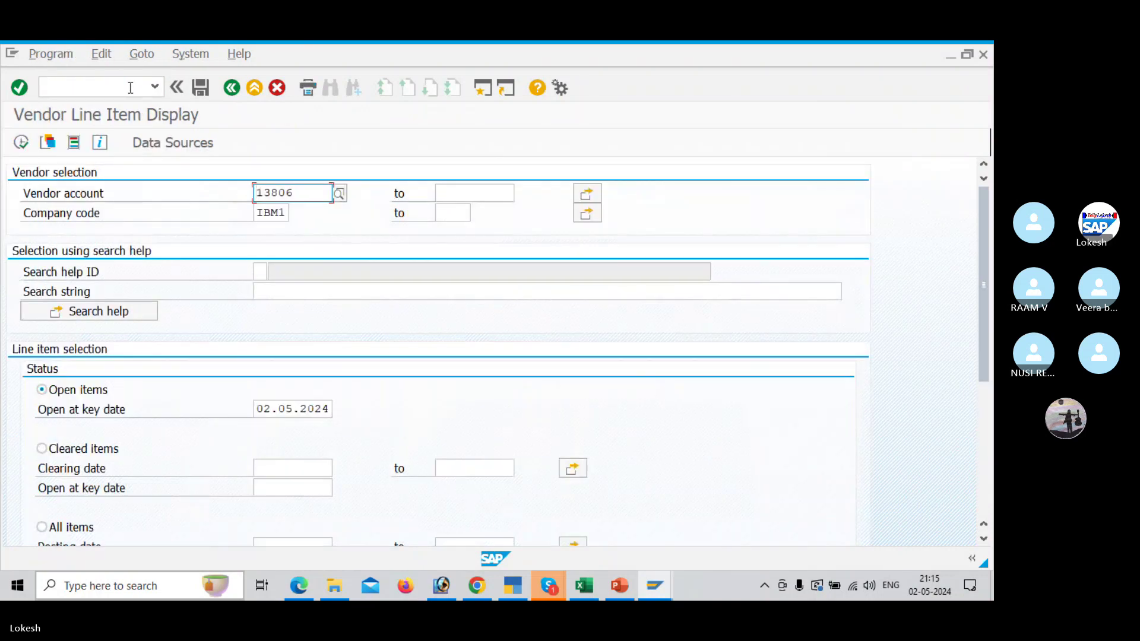
pyautogui.click(22, 144)
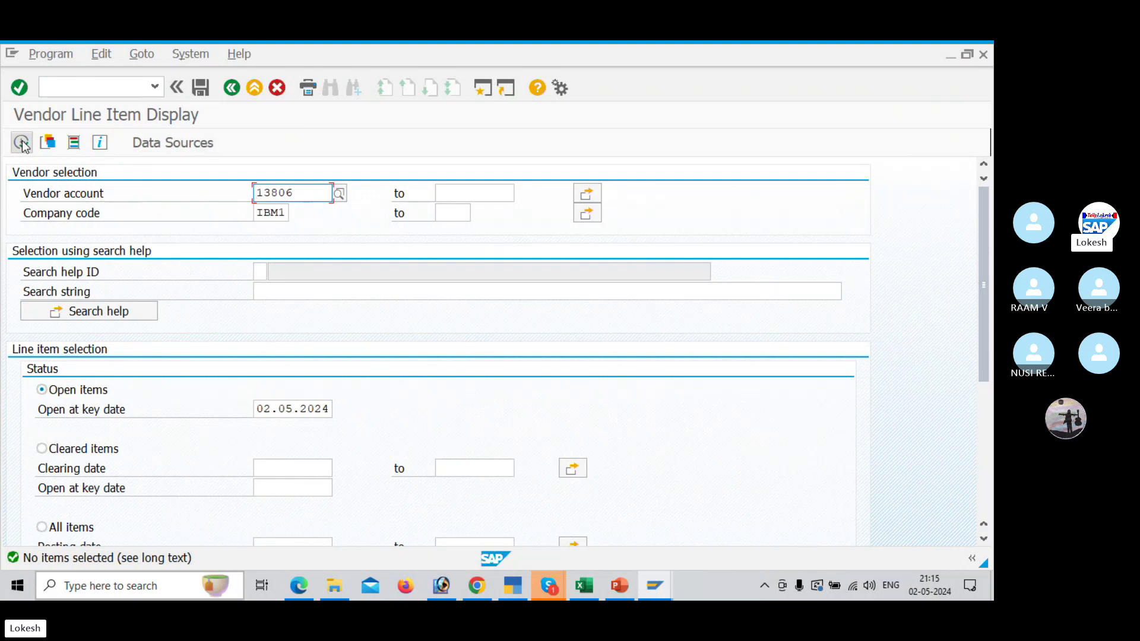
# Step: List the vendor's cleared items with clearing date 02.05.2024
pyautogui.click(44, 449)
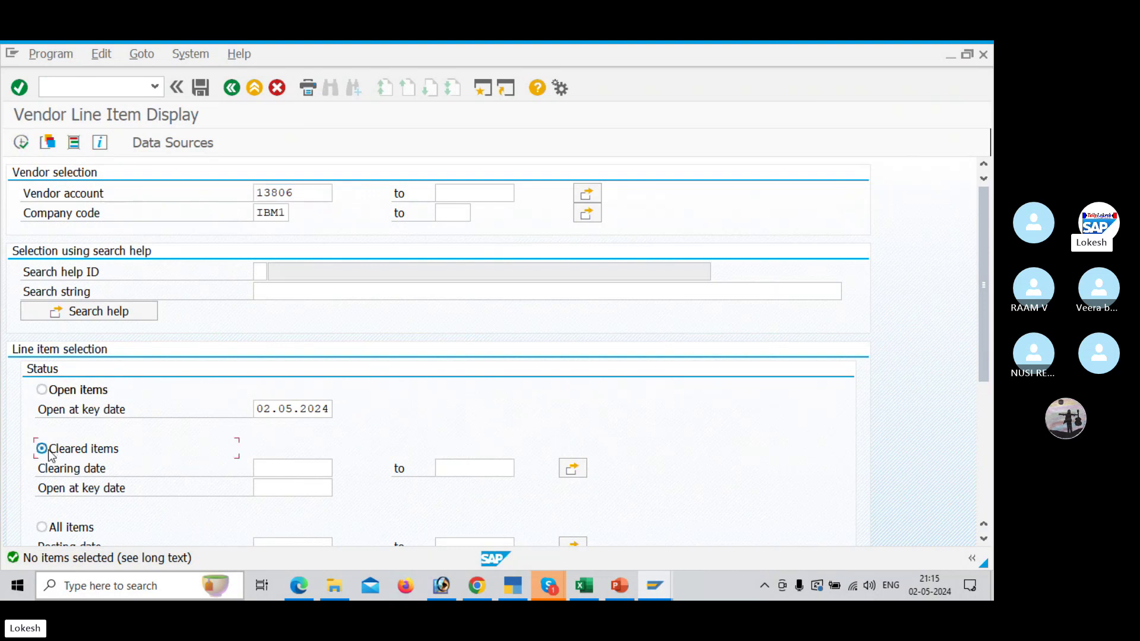
pyautogui.click(292, 471)
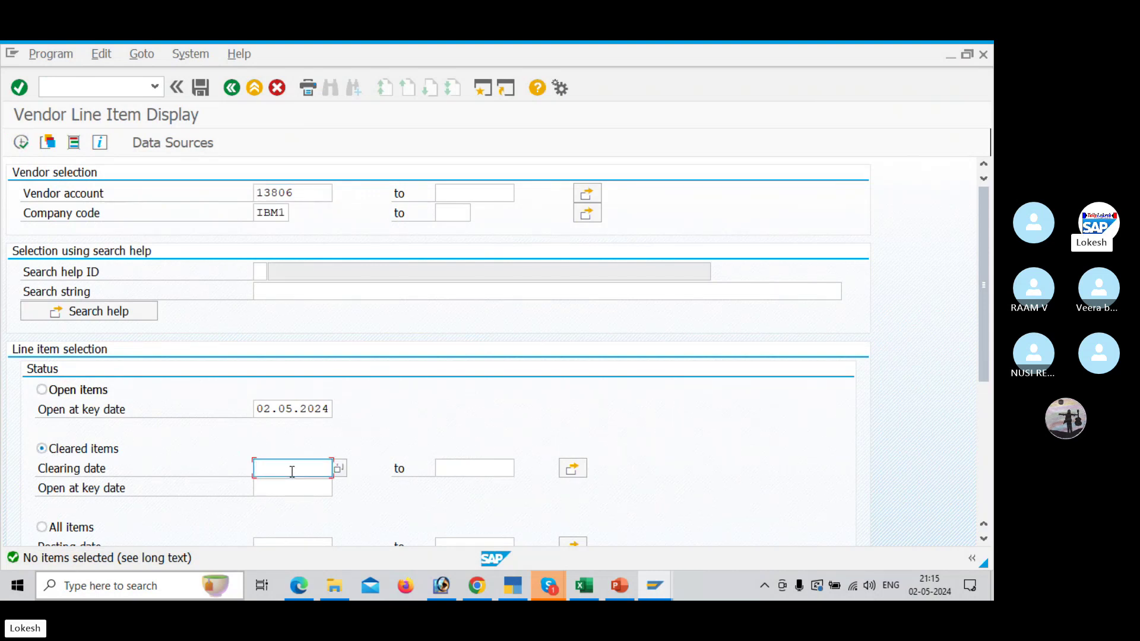
pyautogui.click(292, 485)
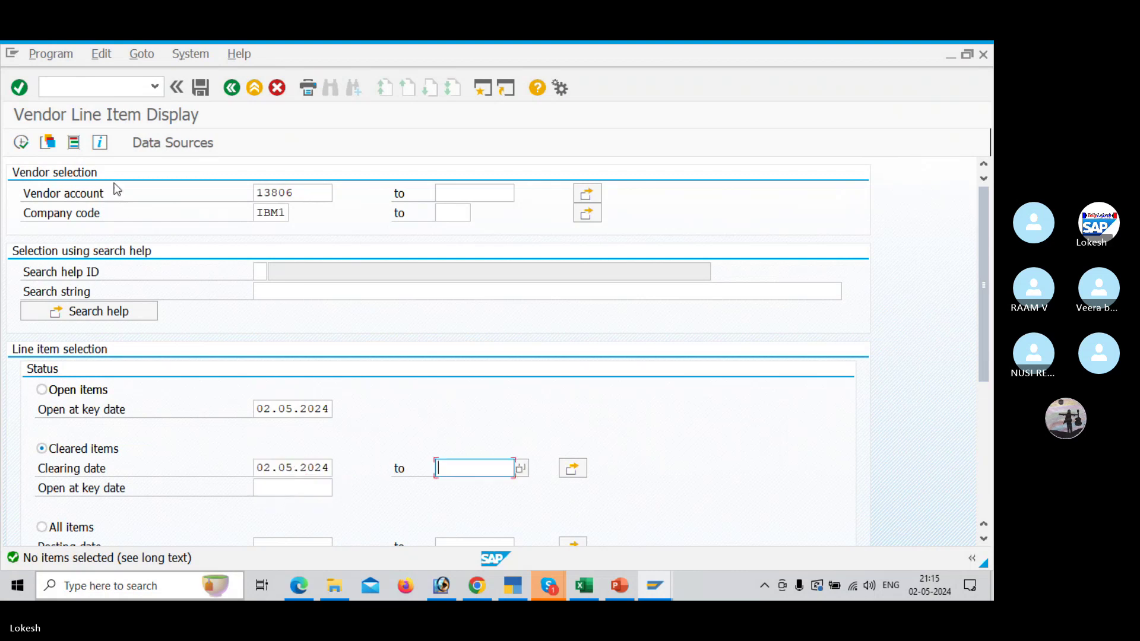
pyautogui.click(22, 142)
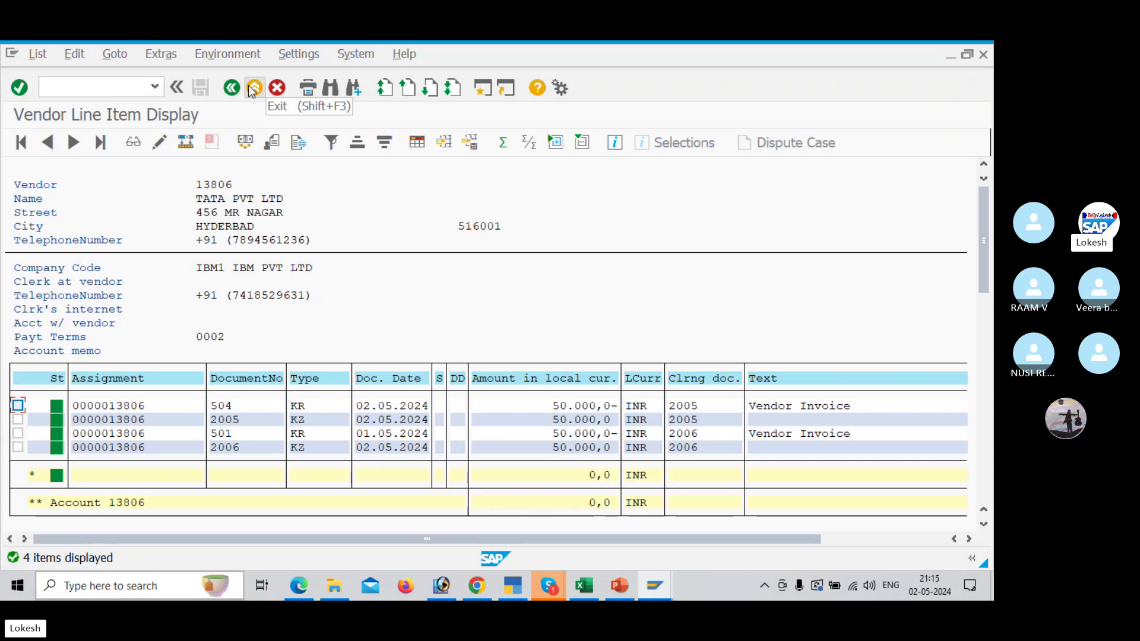
# Step: Switch to Excel and enter 100000 in cell E11 and 3% in cell F11 of the Vendor Cash Discount sheet
pyautogui.hotkey('alt', 'Tab')
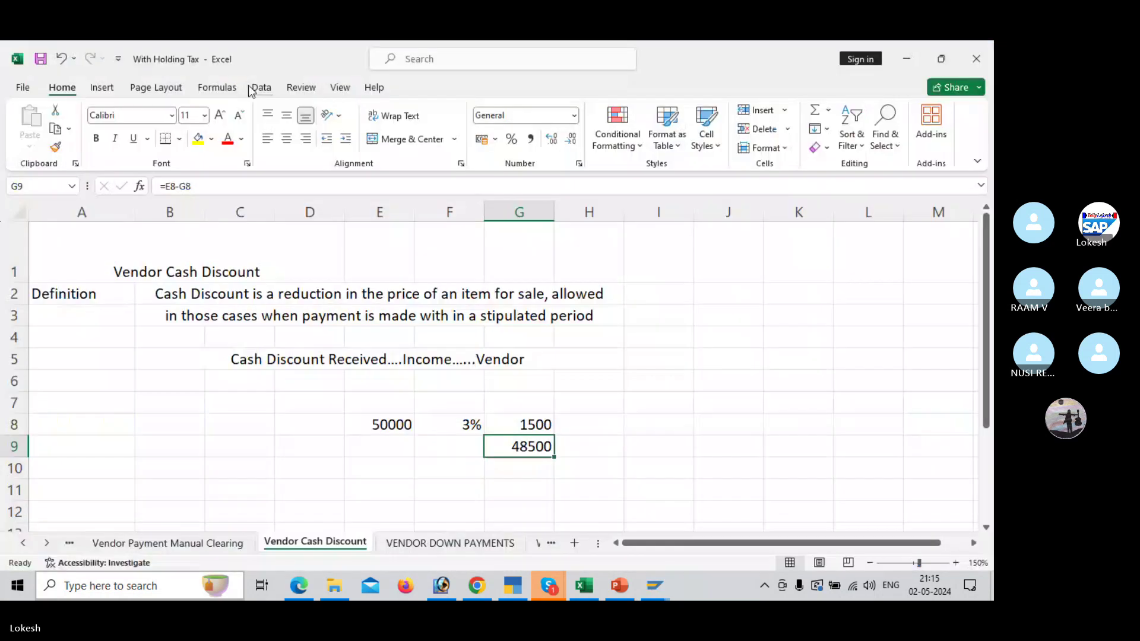
pyautogui.click(383, 488)
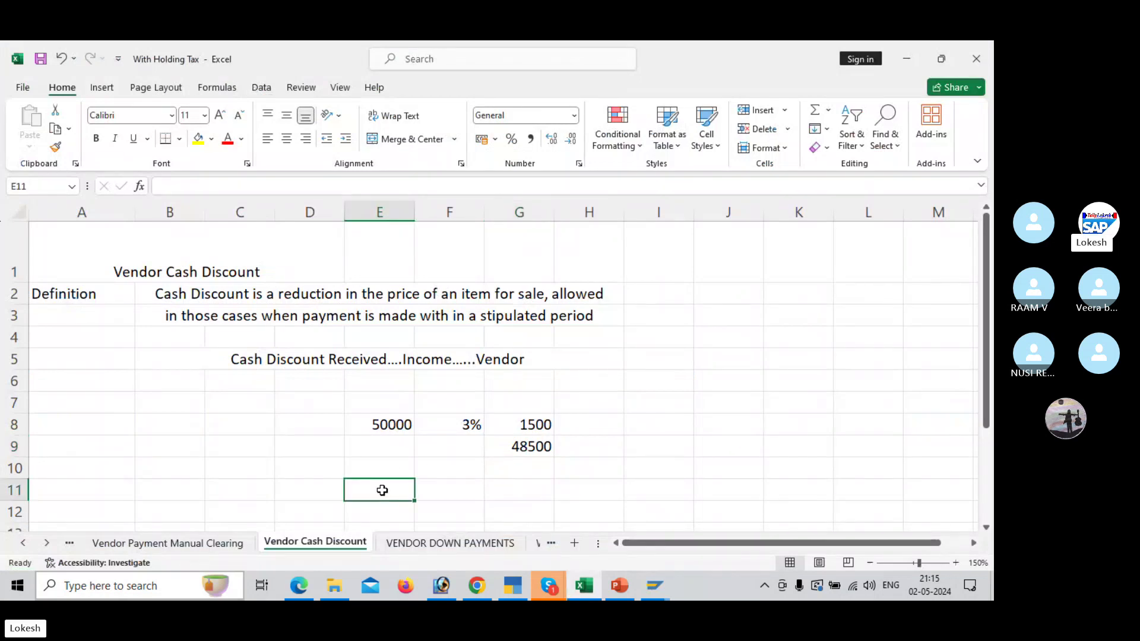
pyautogui.write('10000')
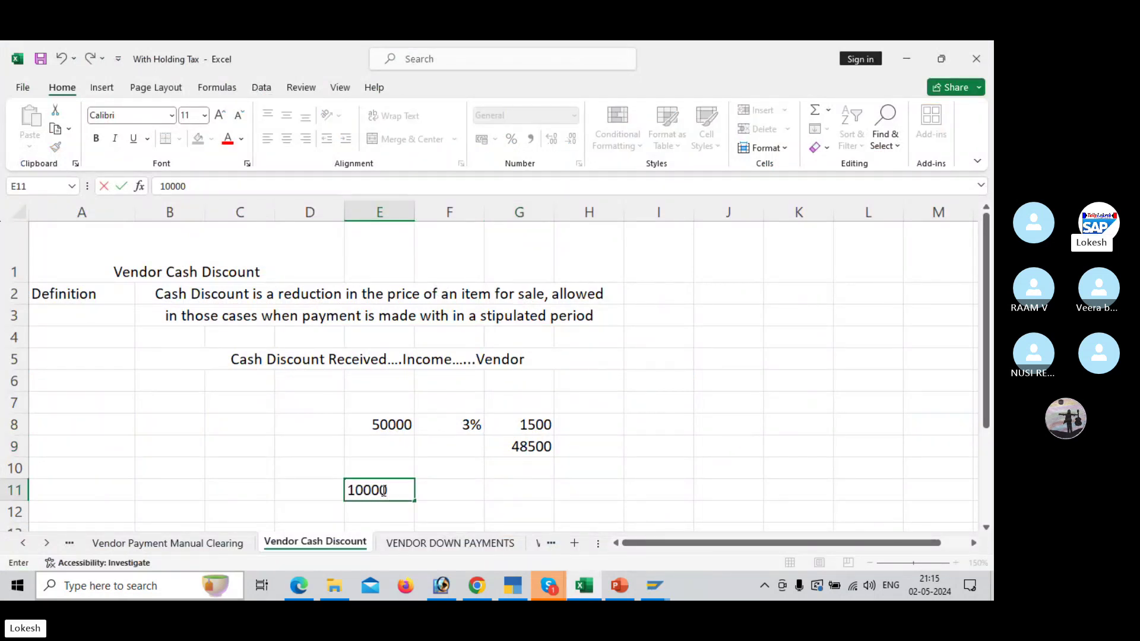
pyautogui.write('0')
pyautogui.press('Tab')
pyautogui.write('3')
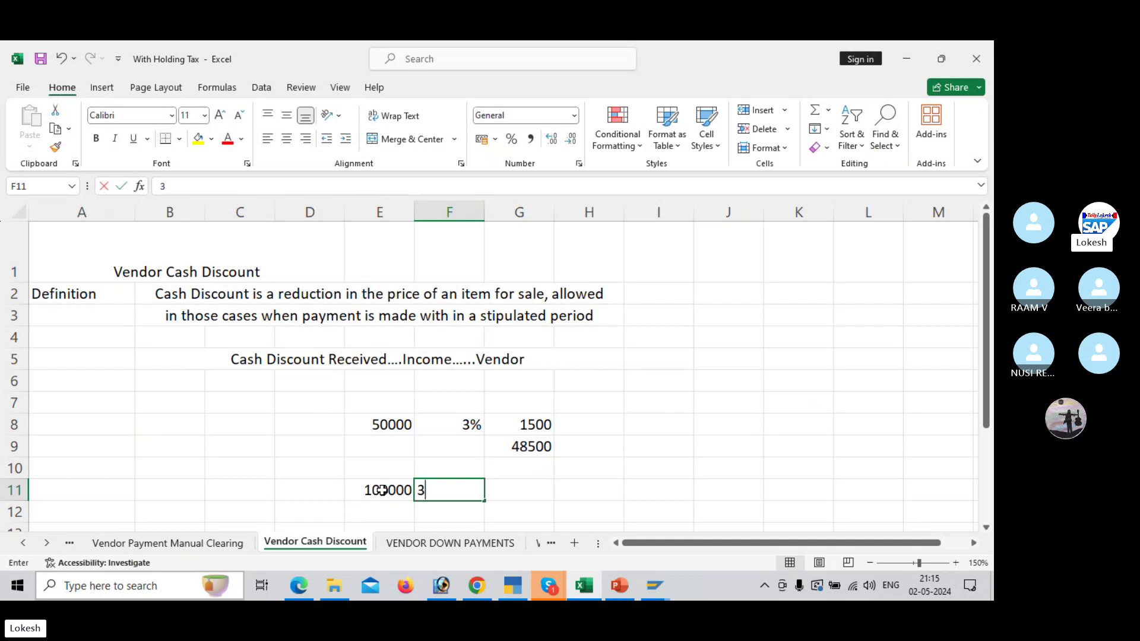
pyautogui.write('%')
pyautogui.press('Tab')
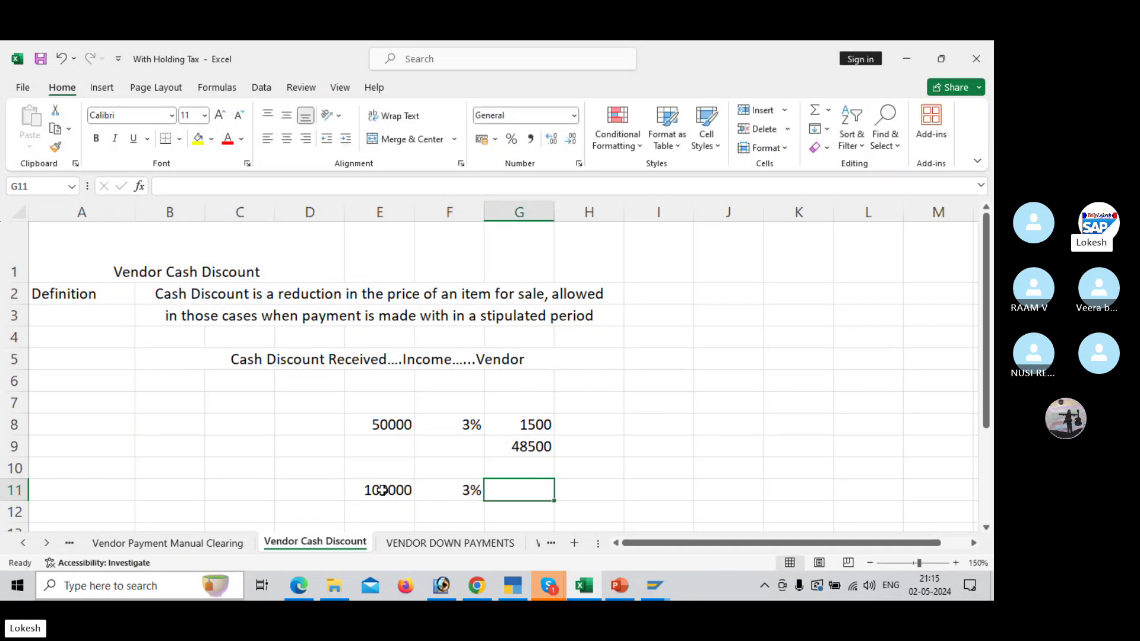
# Step: Calculate the cash discount in cell G11 with the formula =E11*F11
pyautogui.write('=')
pyautogui.click(380, 490)
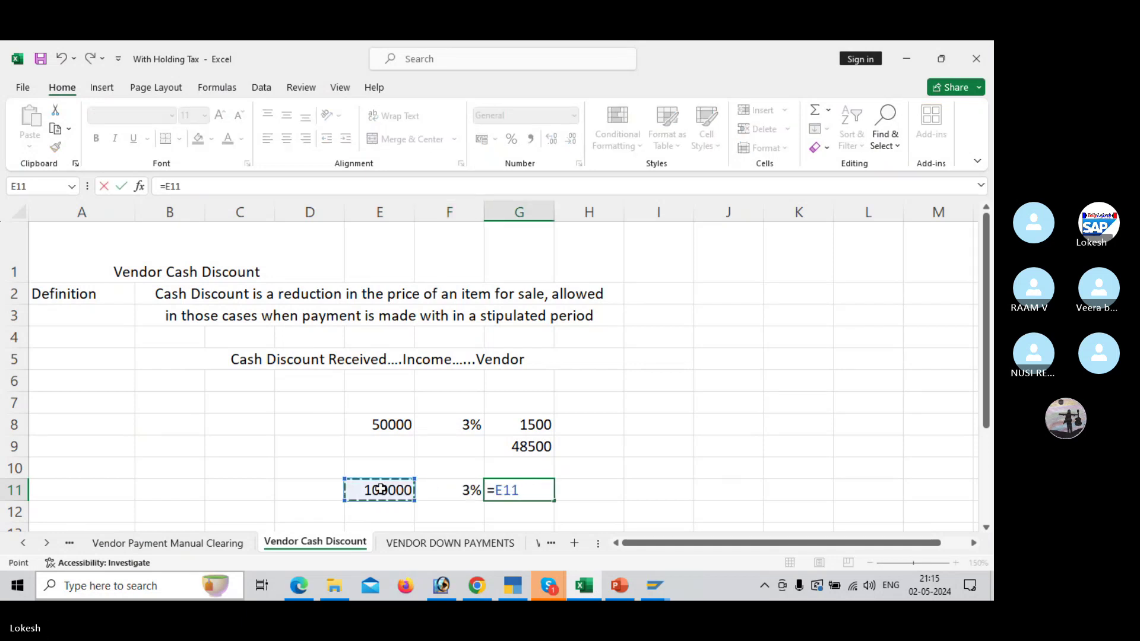
pyautogui.write('*')
pyautogui.click(465, 489)
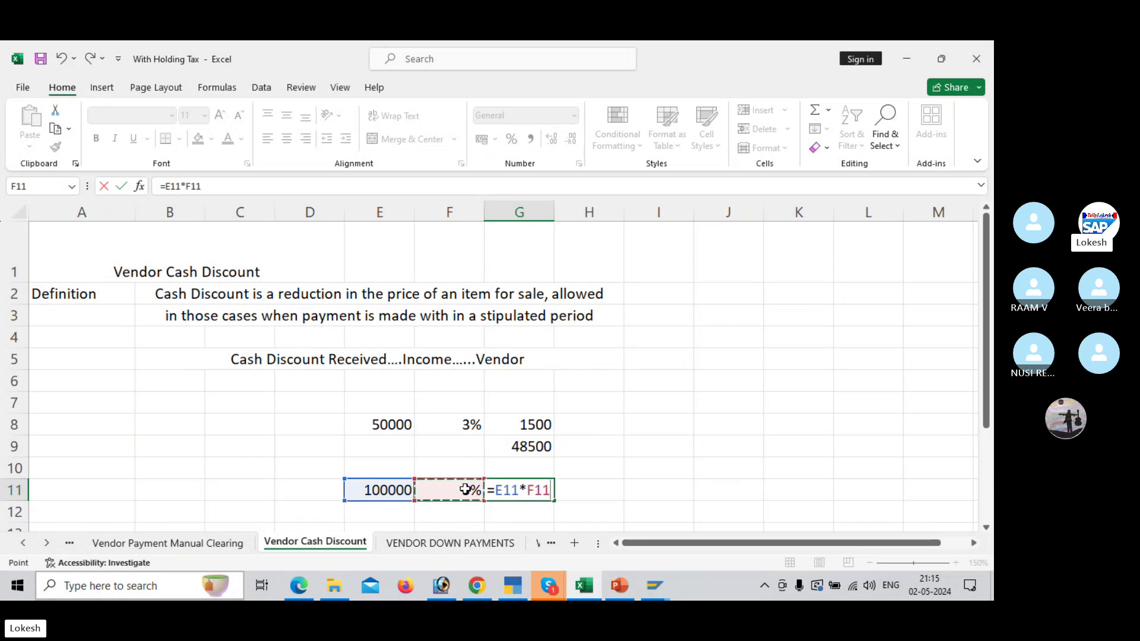
pyautogui.press('Return')
# Step: Calculate the amount net of discount in cell F12 with the formula =E11-G11
pyautogui.click(465, 510)
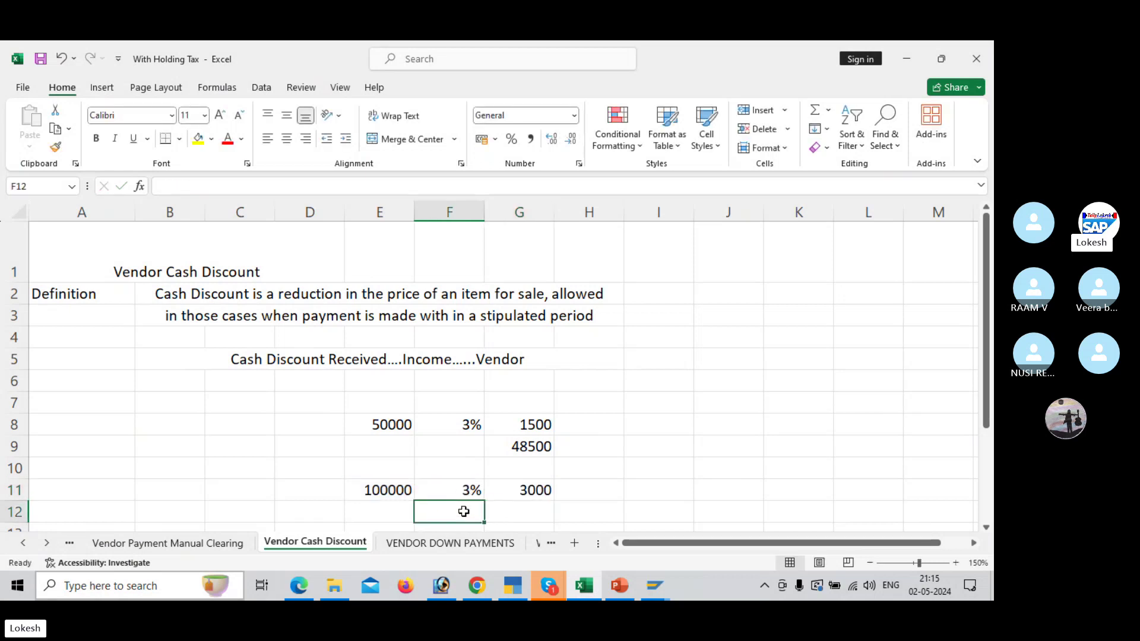
pyautogui.write('=')
pyautogui.click(406, 490)
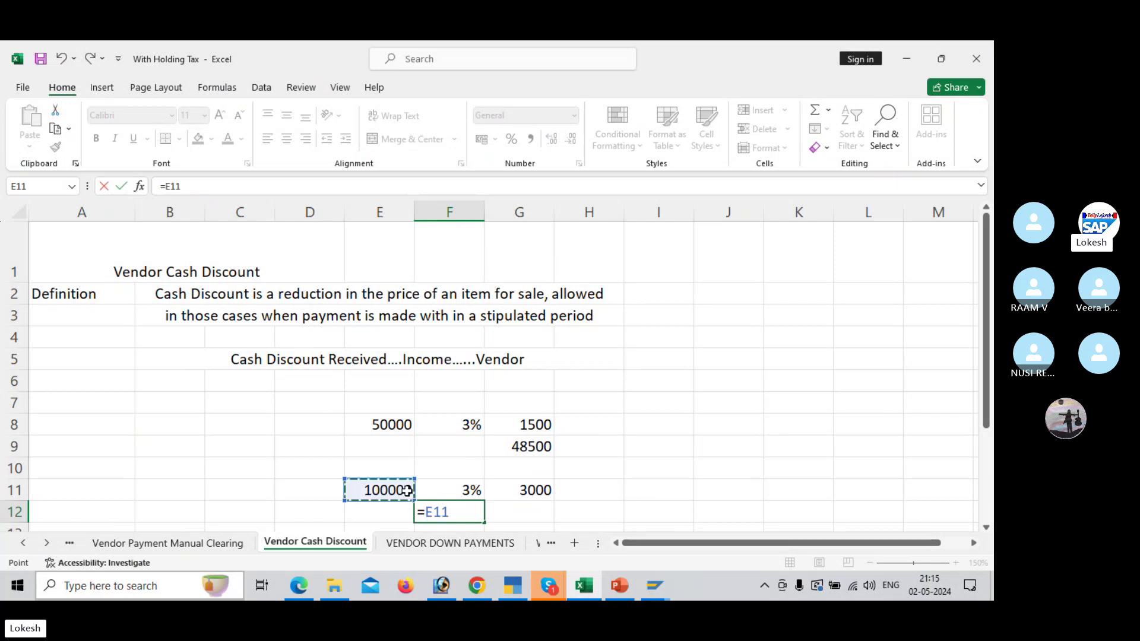
pyautogui.write('-')
pyautogui.click(497, 493)
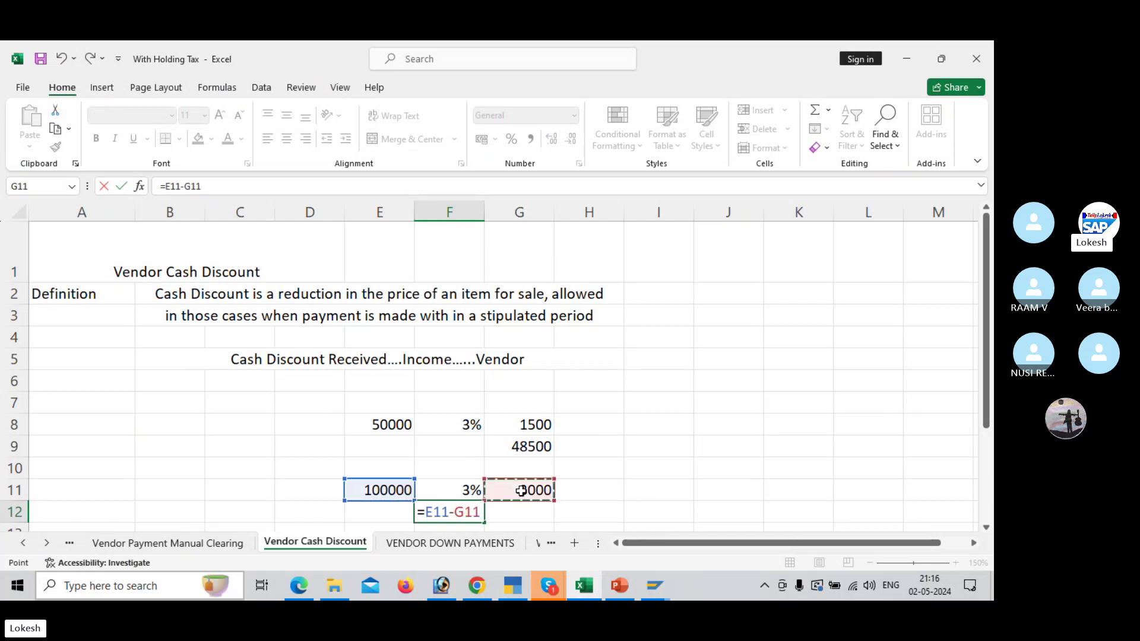
pyautogui.press('Return')
pyautogui.click(464, 451)
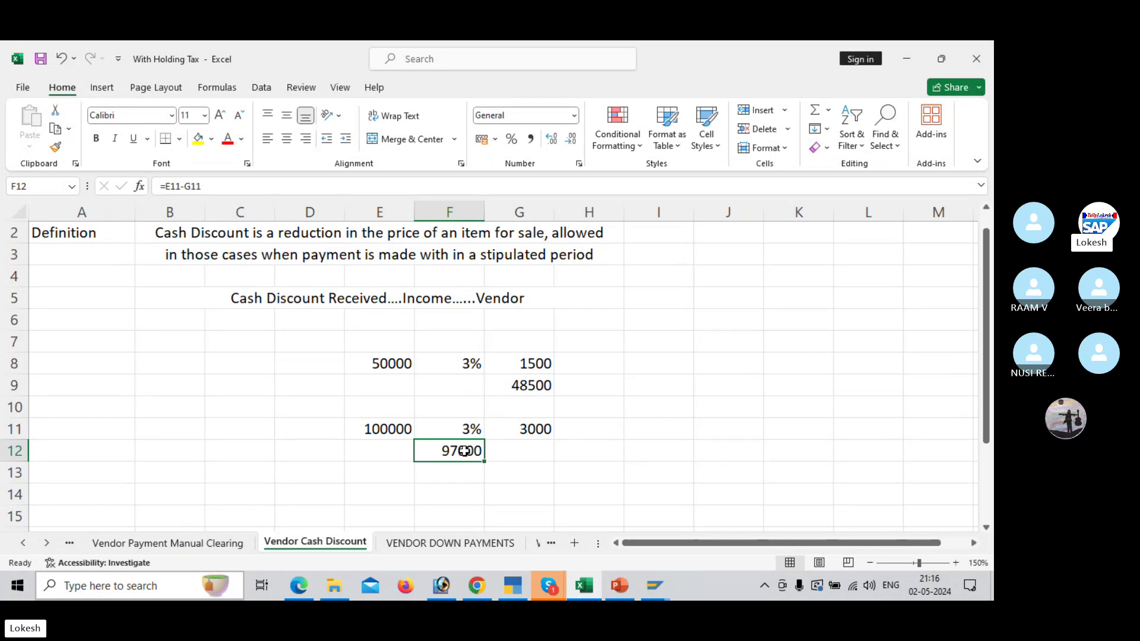
# Step: Switch back to SAP and start transaction FB60 for entering a vendor invoice
pyautogui.hotkey('alt', 'Tab')
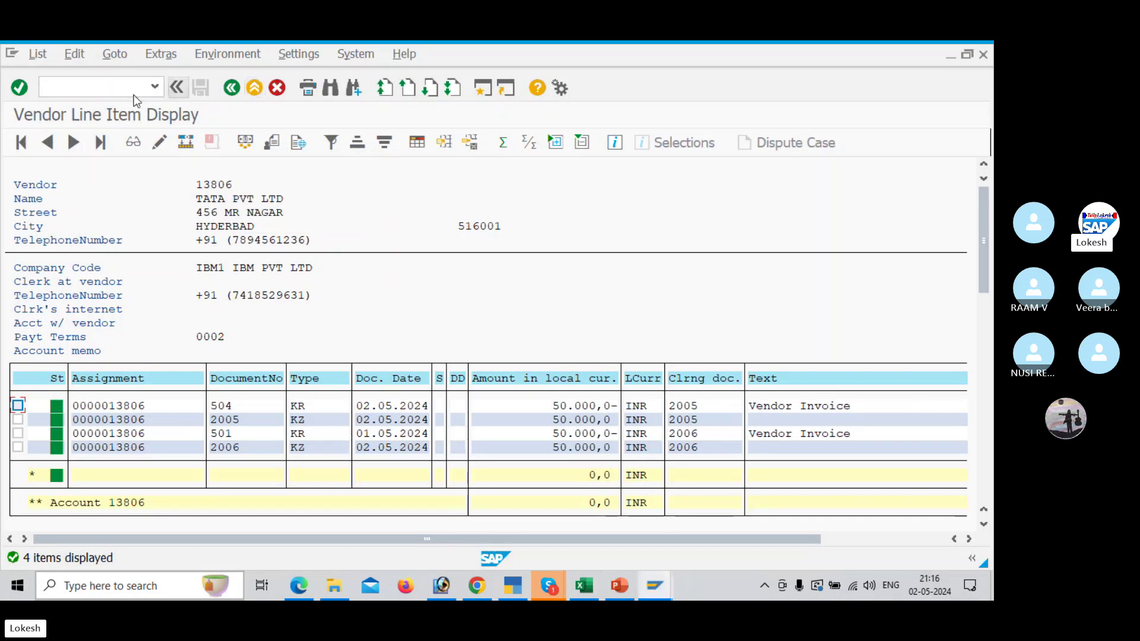
pyautogui.click(135, 95)
pyautogui.write('/NFB602')
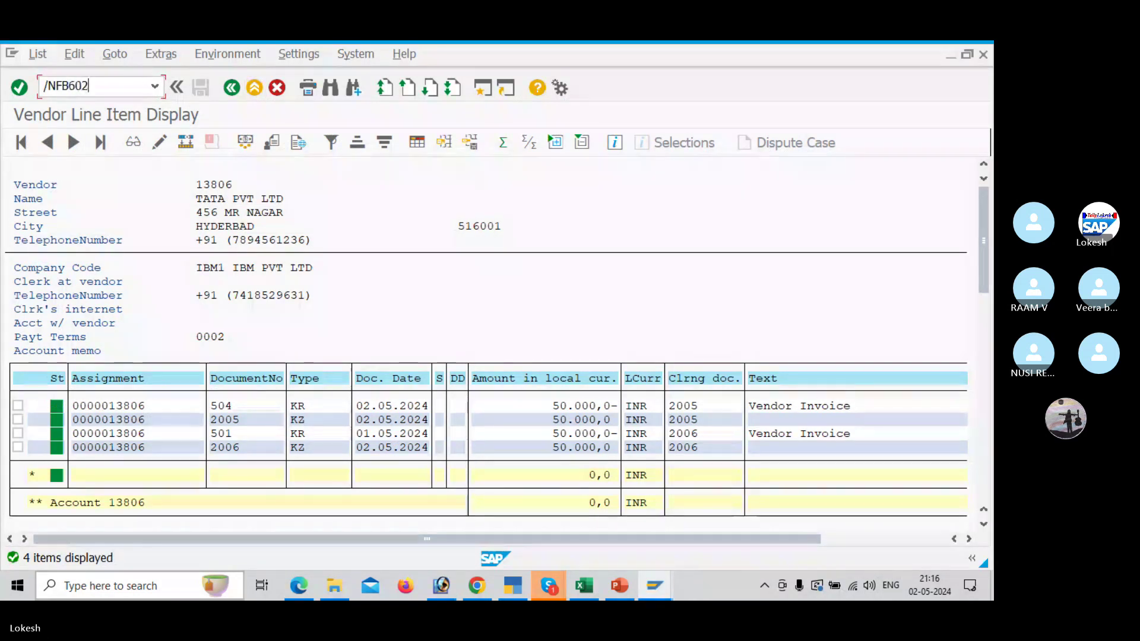
pyautogui.press('BackSpace')
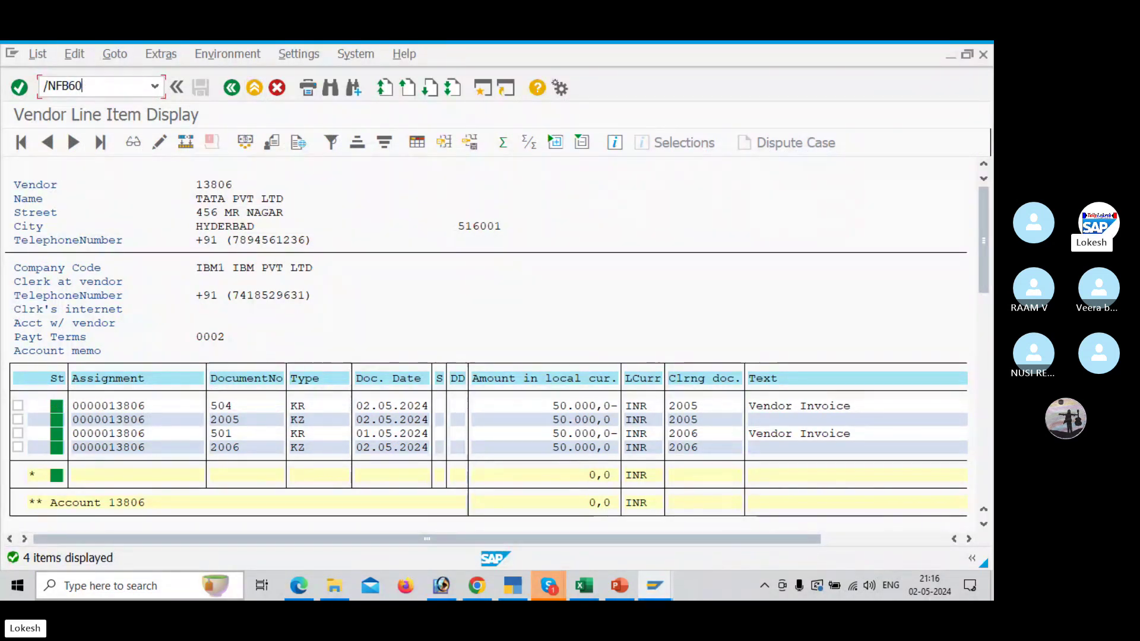
pyautogui.press('Return')
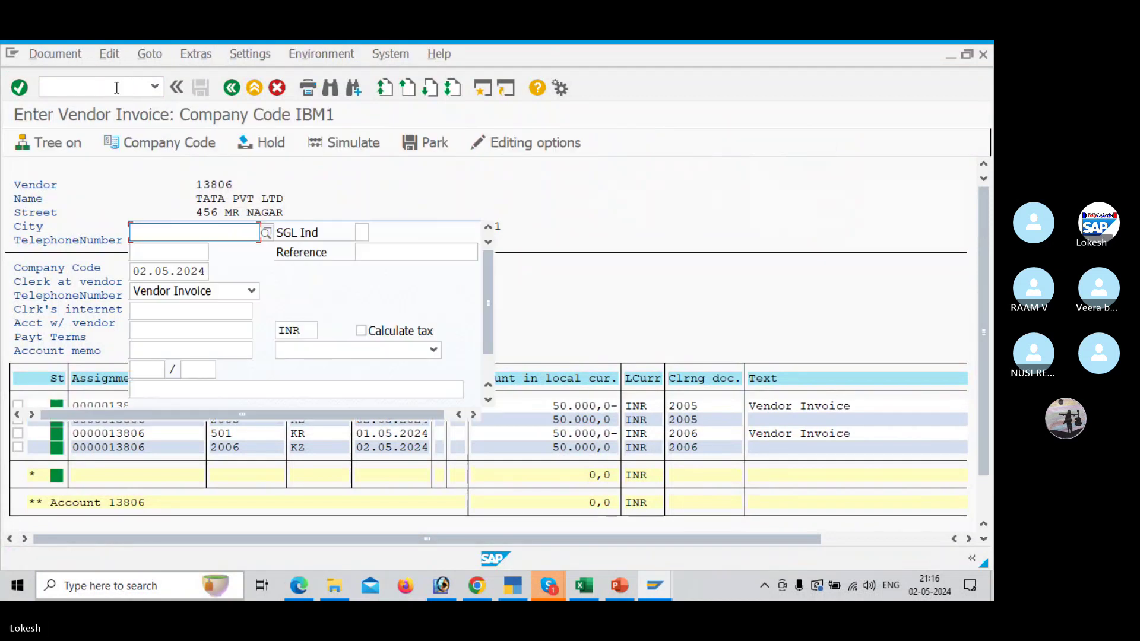
# Step: Enter TATA PVT LTD's vendor account on the new invoice and set the invoice date to 02.05.2024
pyautogui.write('13806')
pyautogui.press('Tab')
pyautogui.press('Tab')
pyautogui.press('Tab')
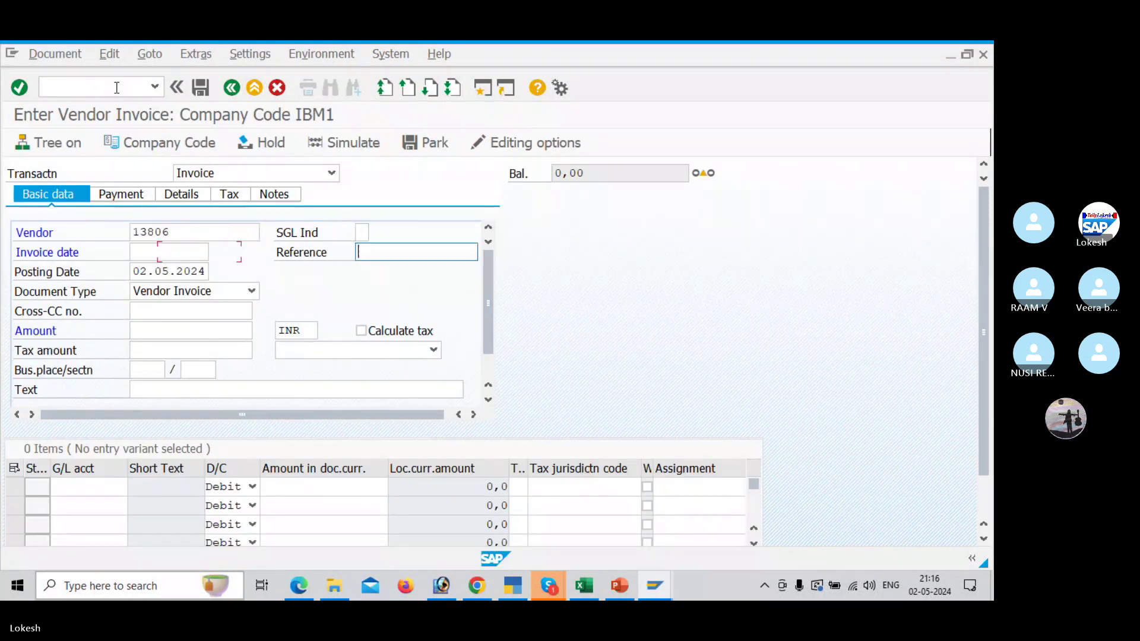
pyautogui.click(160, 252)
pyautogui.press('Down')
pyautogui.press('Return')
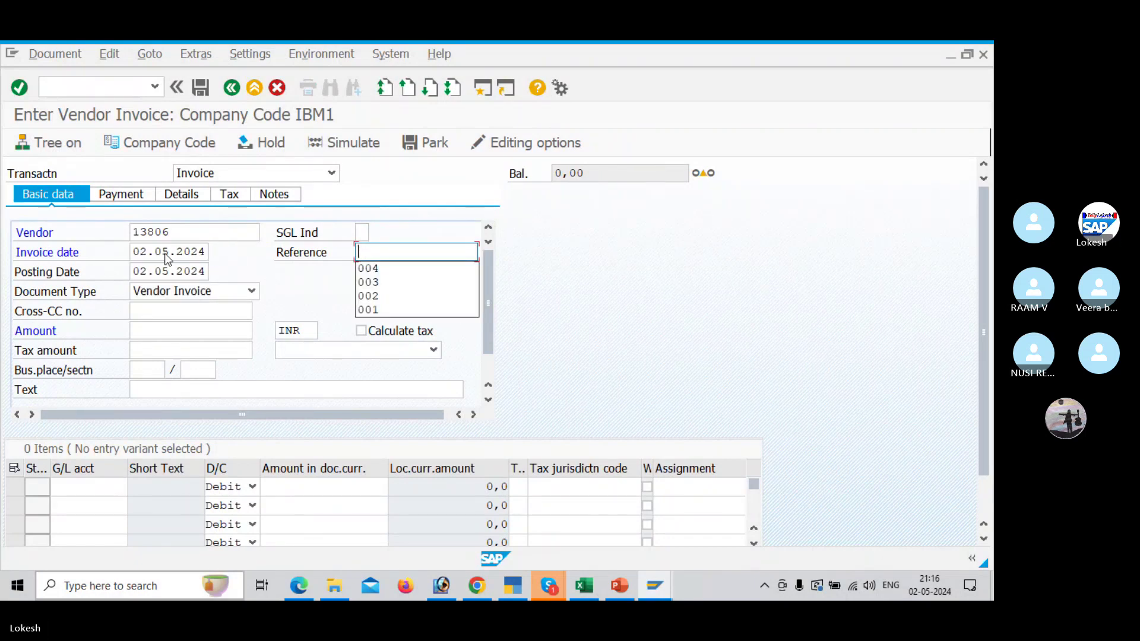
# Step: Set the vendor invoice's reference to 005 and its amount to 100000 INR
pyautogui.write('005')
pyautogui.press('Tab')
pyautogui.press('Tab')
pyautogui.press('Tab')
pyautogui.press('Tab')
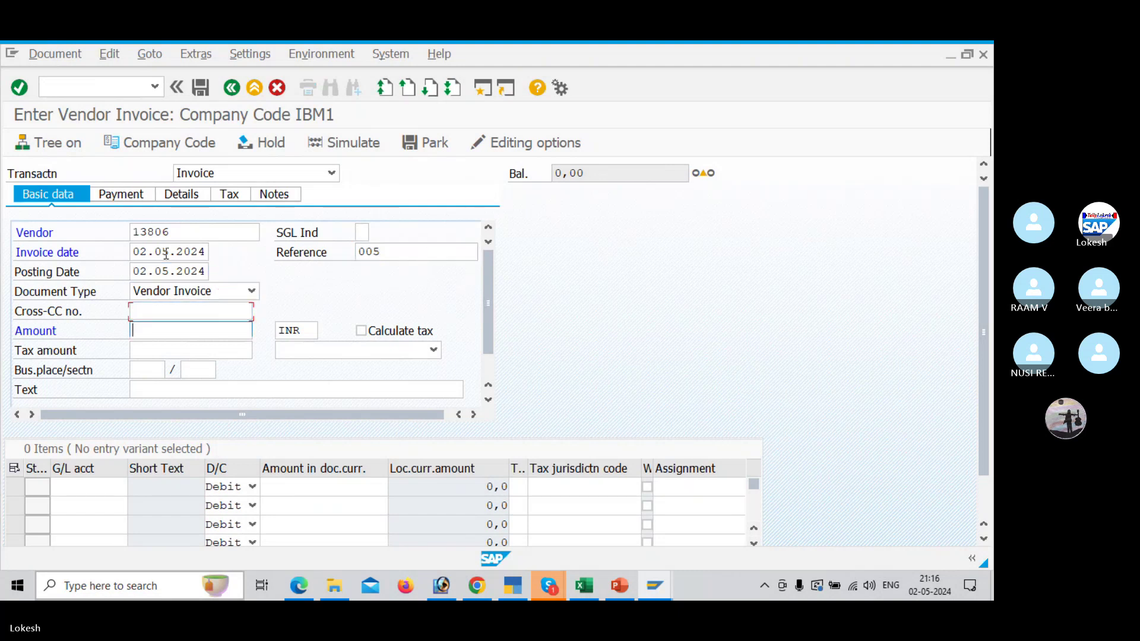
pyautogui.write('100000')
pyautogui.press('Tab')
pyautogui.press('Tab')
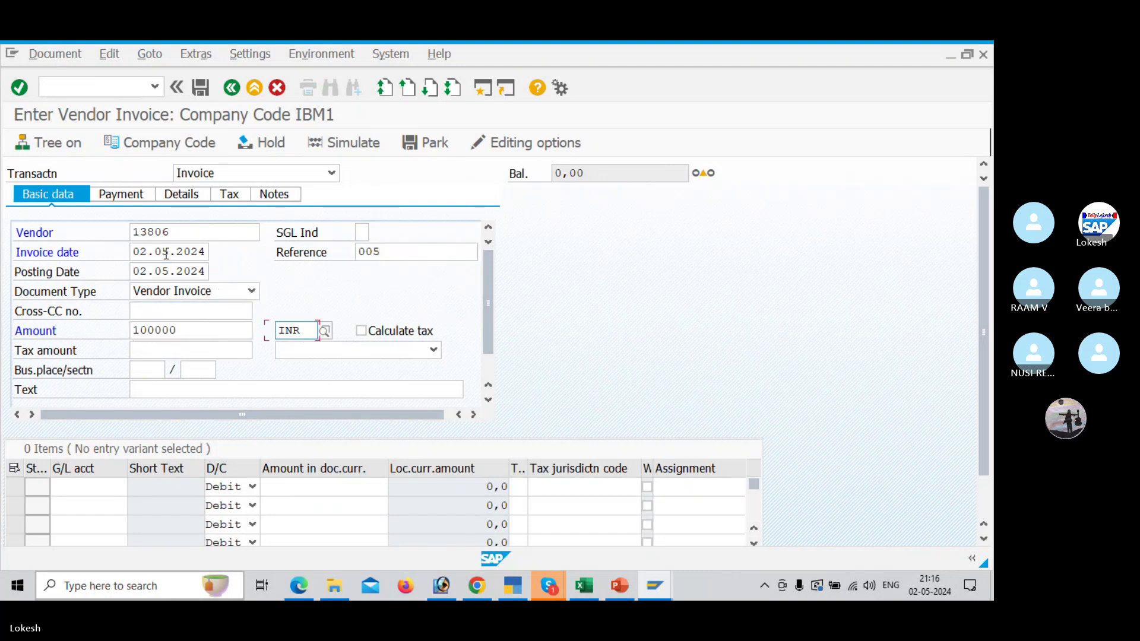
# Step: Set the text in the vendor invoice's basic data to Vendor Invoice
pyautogui.press('Tab')
pyautogui.press('Tab')
pyautogui.press('Tab')
pyautogui.press('Tab')
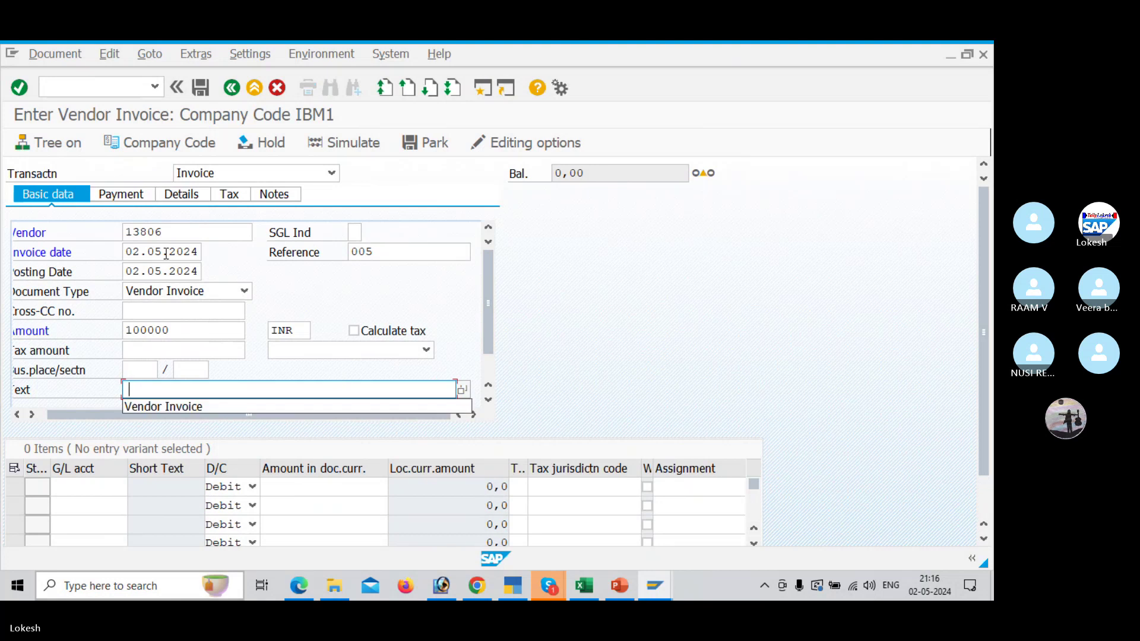
pyautogui.press('Down')
pyautogui.press('Tab')
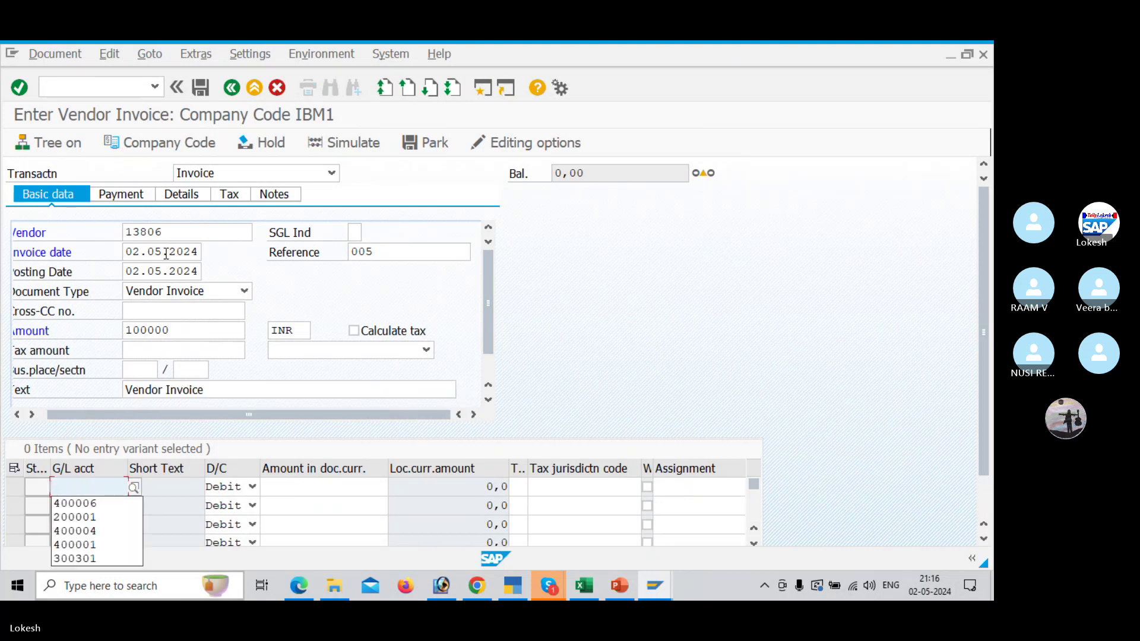
# Step: Enter a debit line item of 100000 for the Purchase A/c G/L account
pyautogui.press('Down')
pyautogui.press('Tab')
pyautogui.press('Tab')
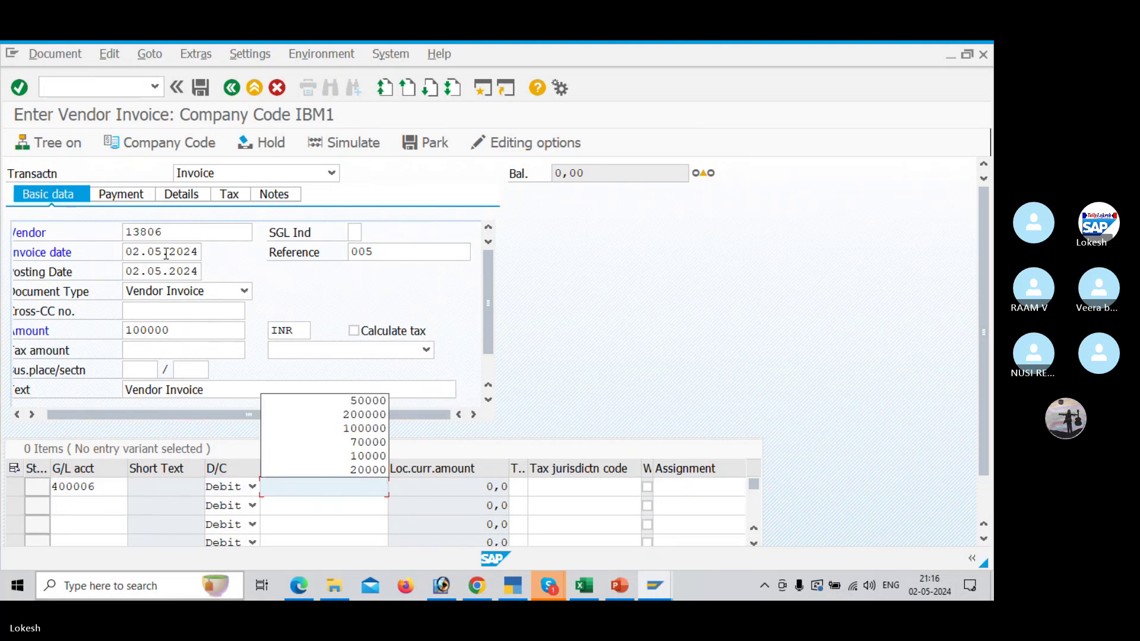
pyautogui.press('Down')
pyautogui.press('Down')
pyautogui.press('Down')
pyautogui.press('Tab')
pyautogui.press('Tab')
pyautogui.press('Tab')
pyautogui.press('Tab')
pyautogui.press('Tab')
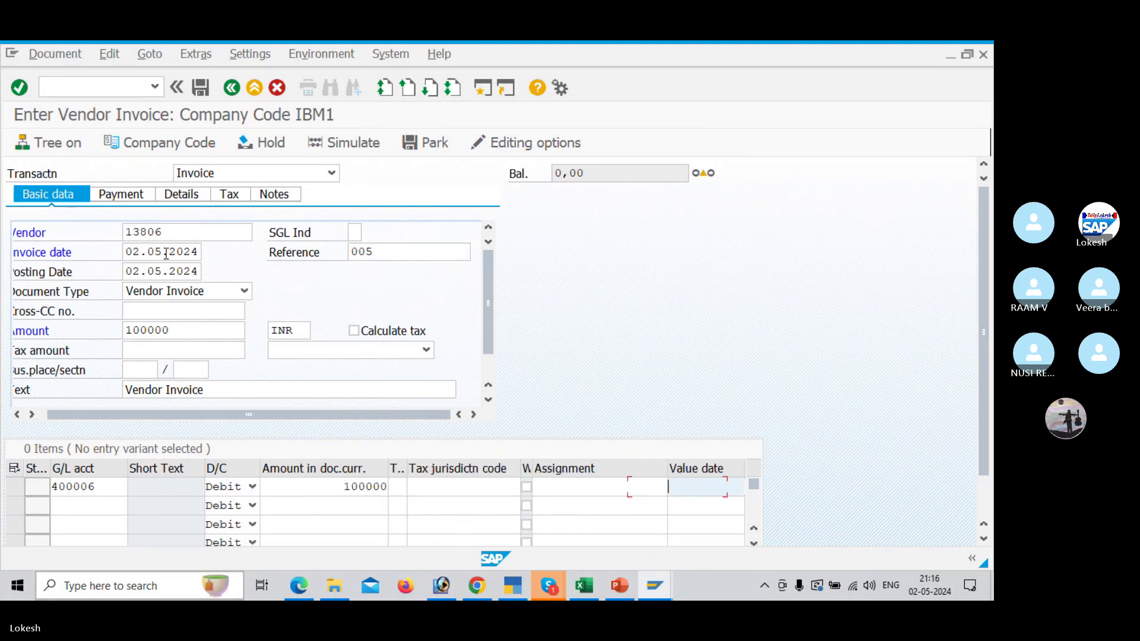
# Step: Set the debit line item's text to Purchase A/c, leaving its long text empty
pyautogui.press('Tab')
pyautogui.press('Down')
pyautogui.press('Tab')
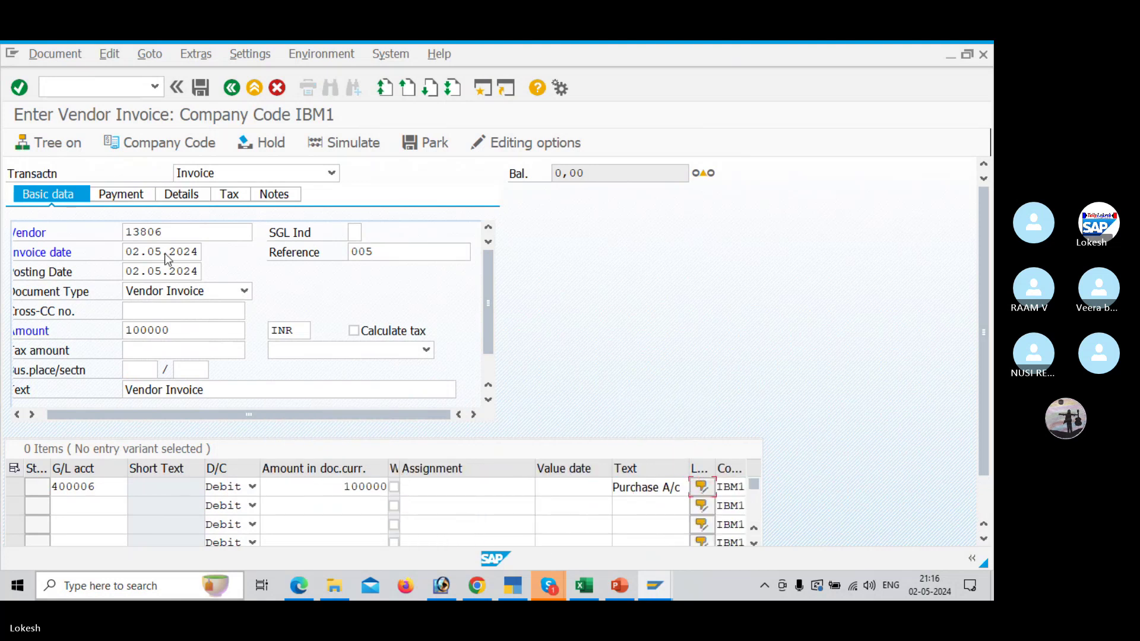
pyautogui.press('Return')
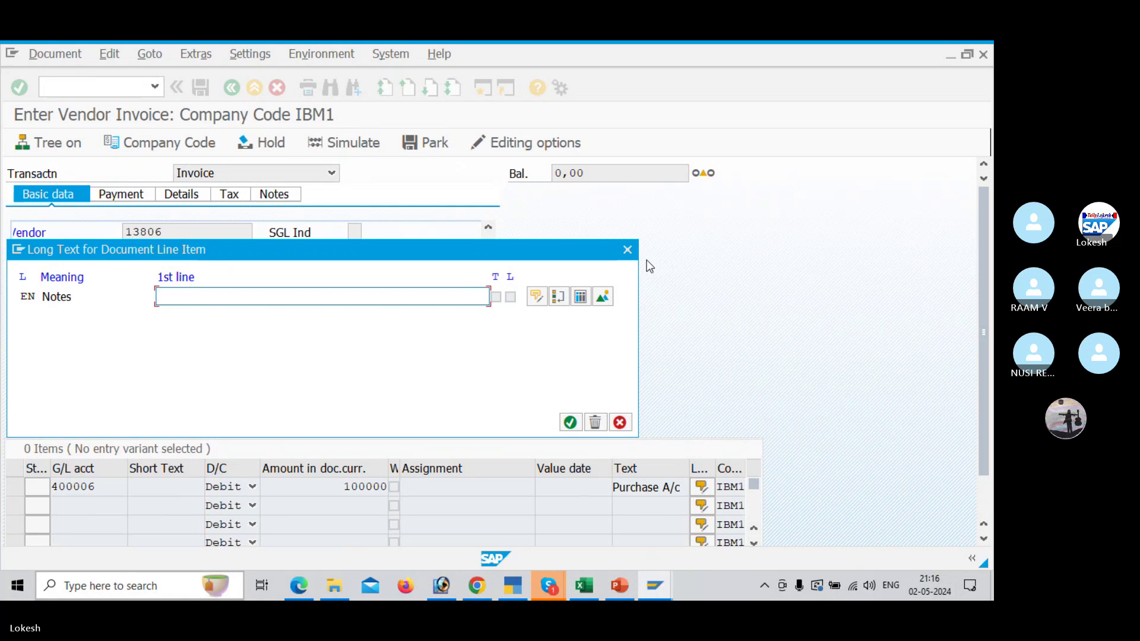
pyautogui.click(623, 249)
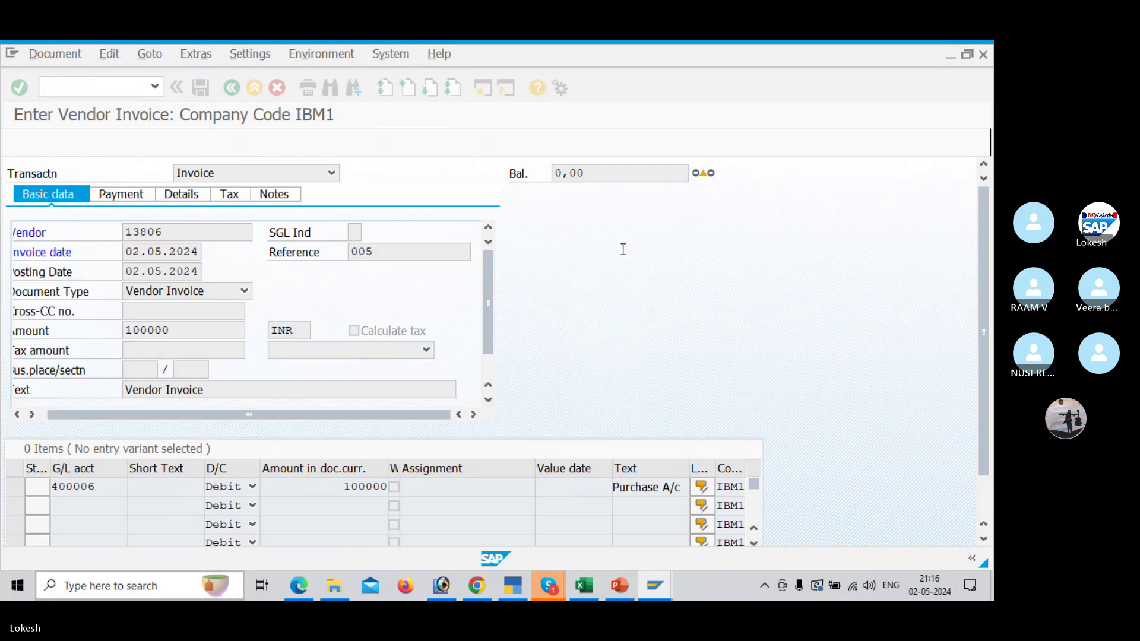
# Step: Simulate the vendor invoice and post it
pyautogui.click(362, 141)
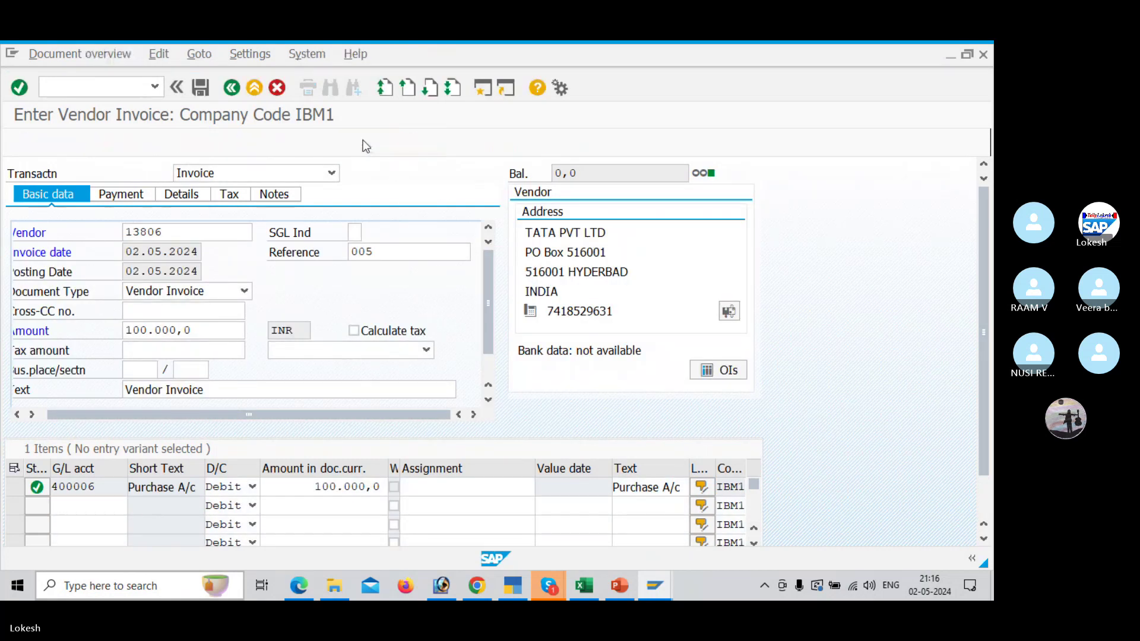
pyautogui.click(208, 87)
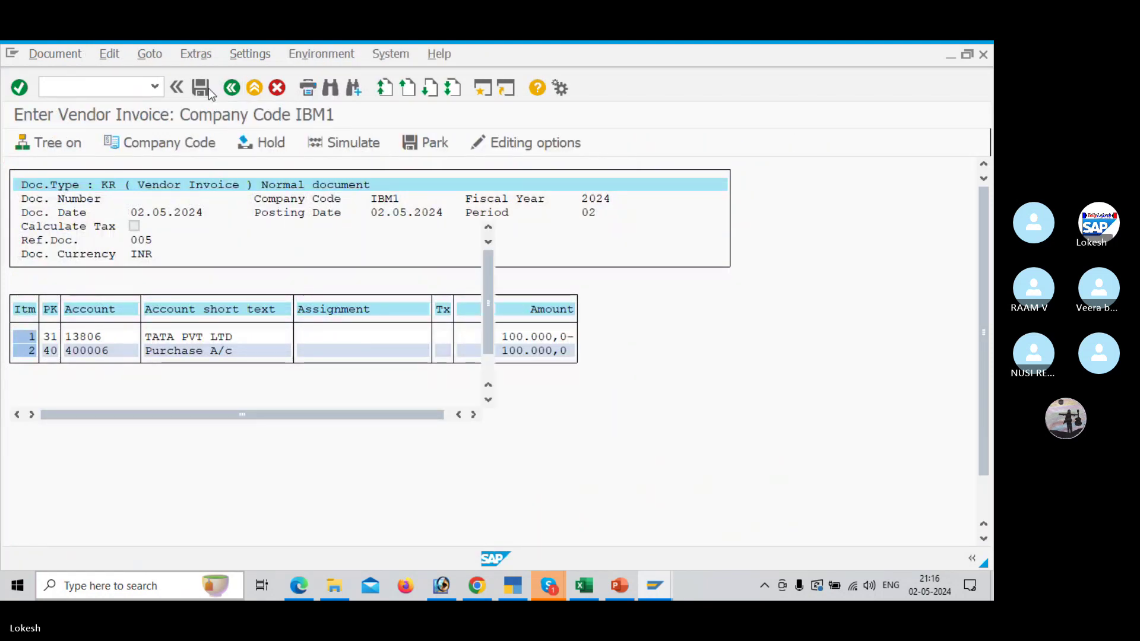
# Step: Run transaction FBL1N to display TATA PVT LTD's open line items in company code IBM1 at key date 02.05.2024
pyautogui.click(115, 88)
pyautogui.write('/NFBL1N')
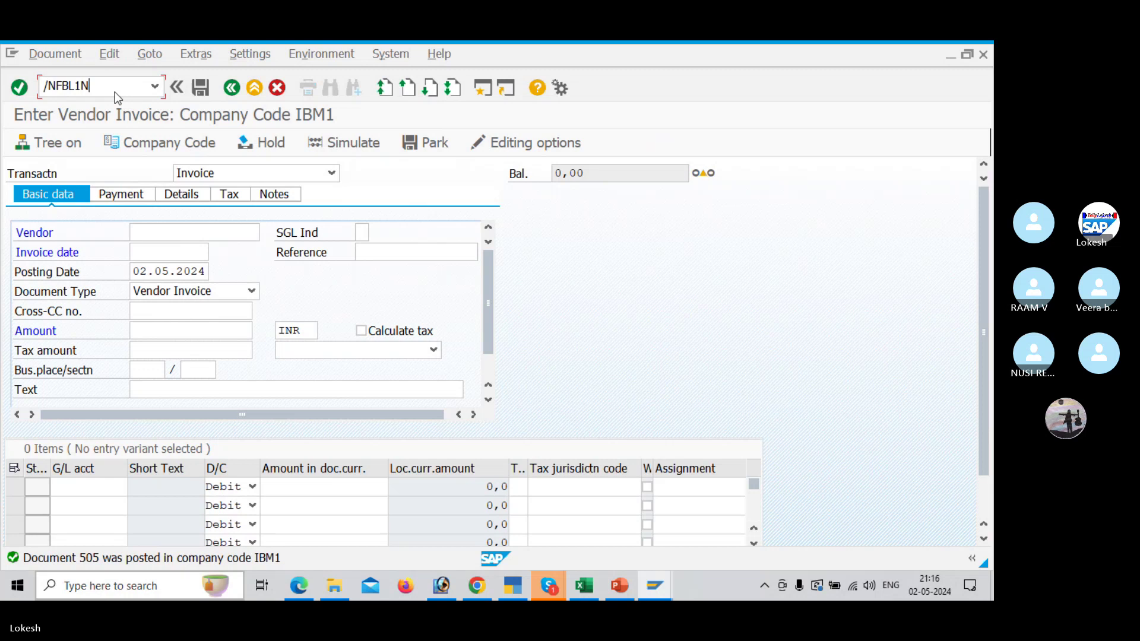
pyautogui.press('Return')
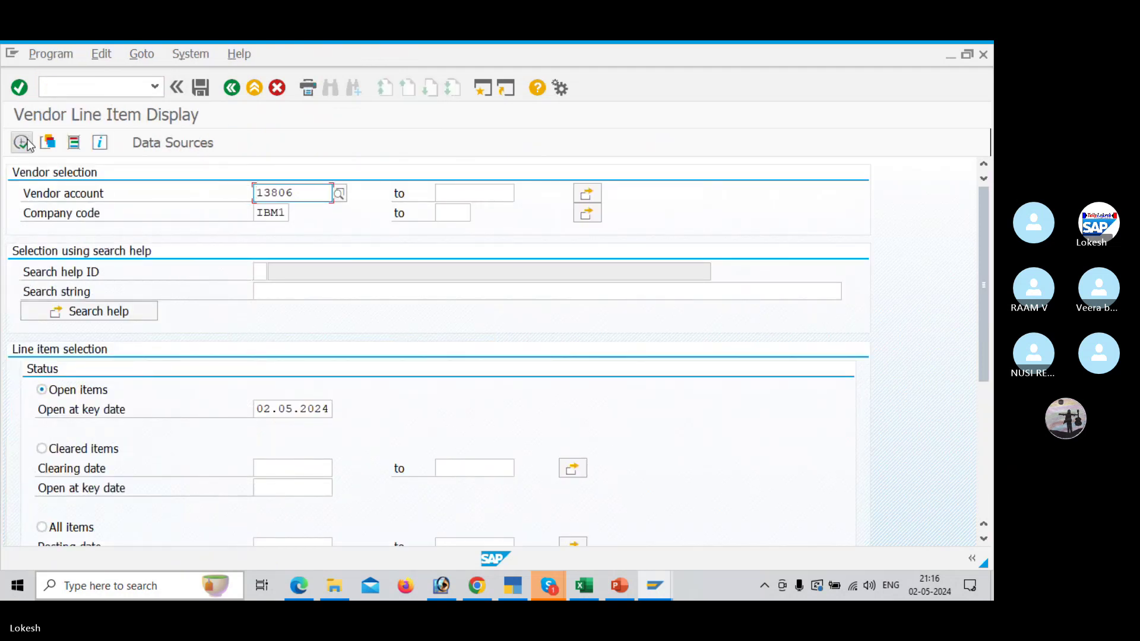
pyautogui.click(25, 141)
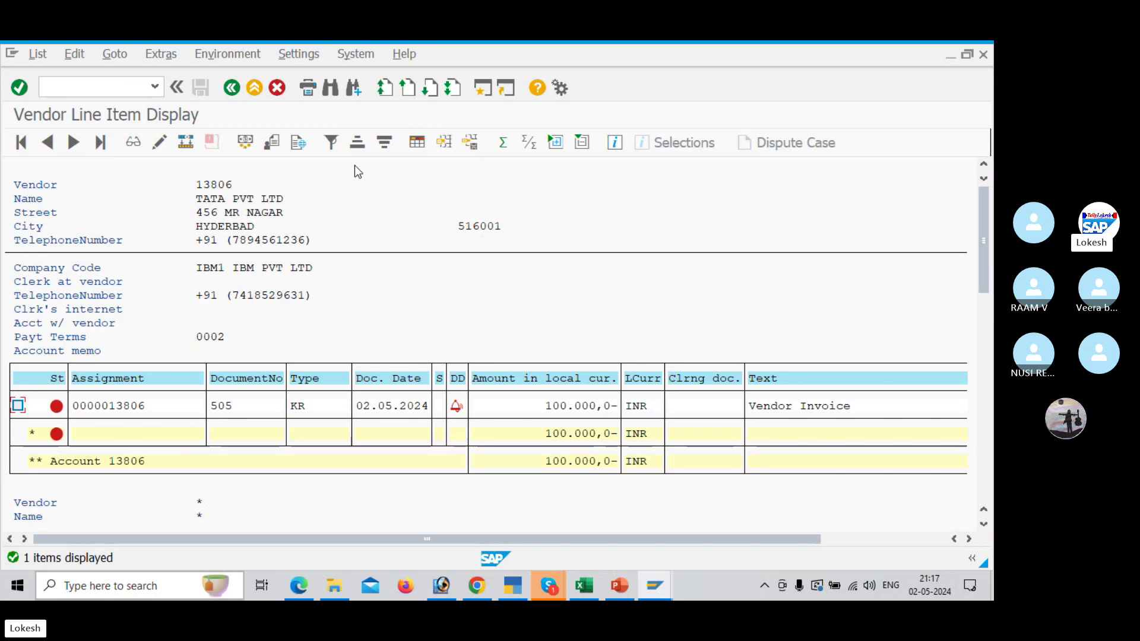
# Step: Switch to the Post Outgoing Payments session, set the document date to 02.05.2024 and go to the Reference field
pyautogui.hotkey('alt', 'Tab')
pyautogui.hotkey('alt', 'Tab')
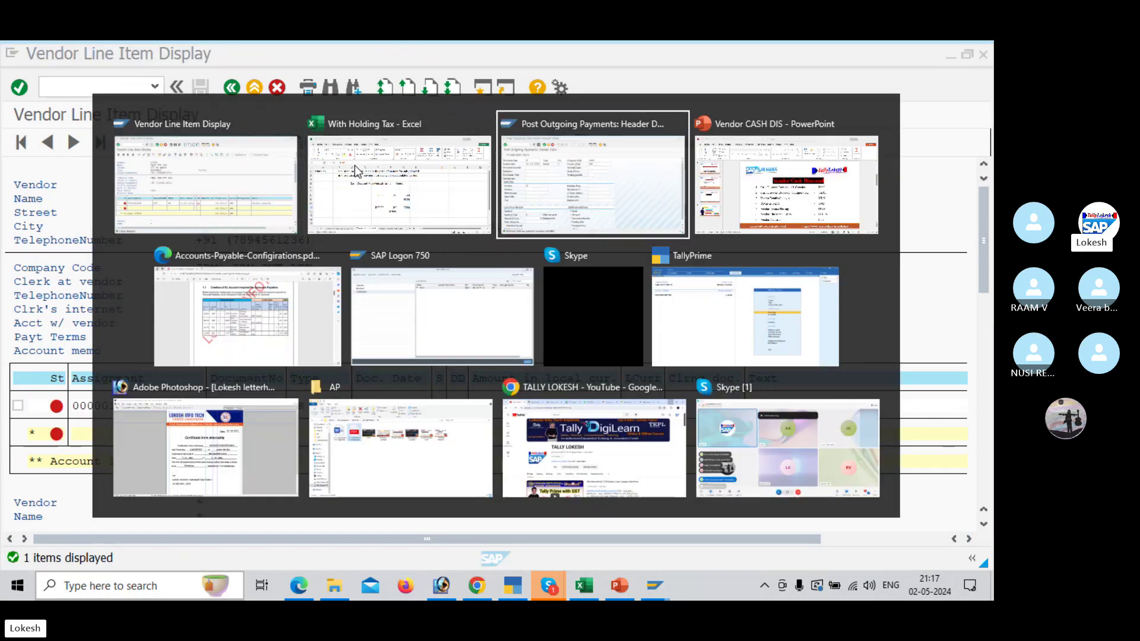
pyautogui.write('02.05.2024')
pyautogui.press('Return')
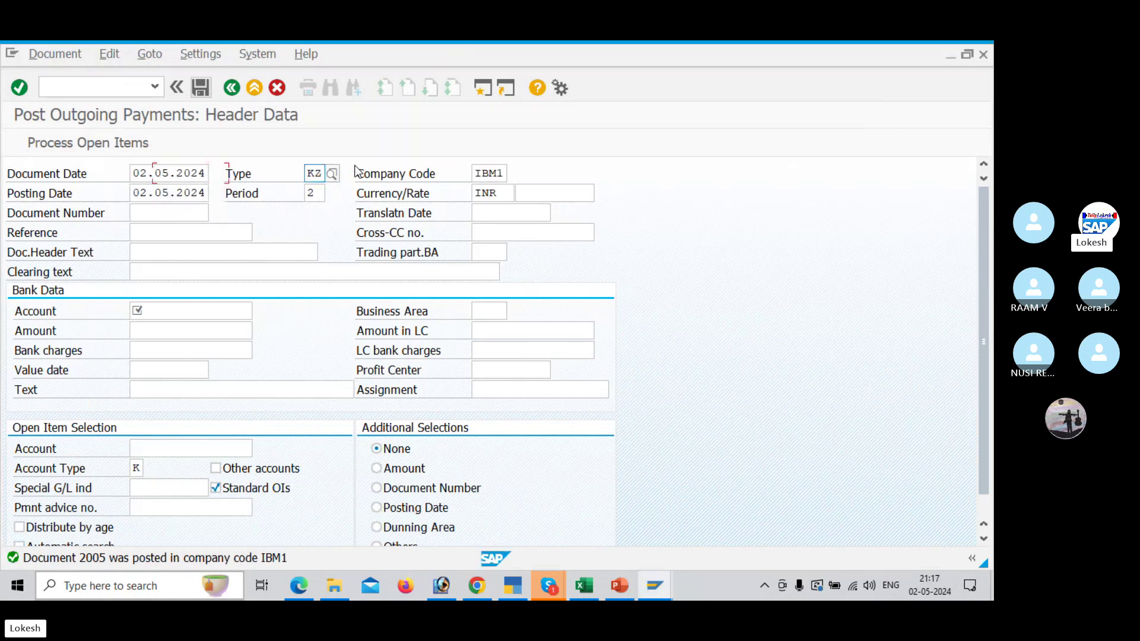
pyautogui.press('Tab')
pyautogui.press('Tab')
pyautogui.press('Tab')
pyautogui.press('Tab')
pyautogui.press('Tab')
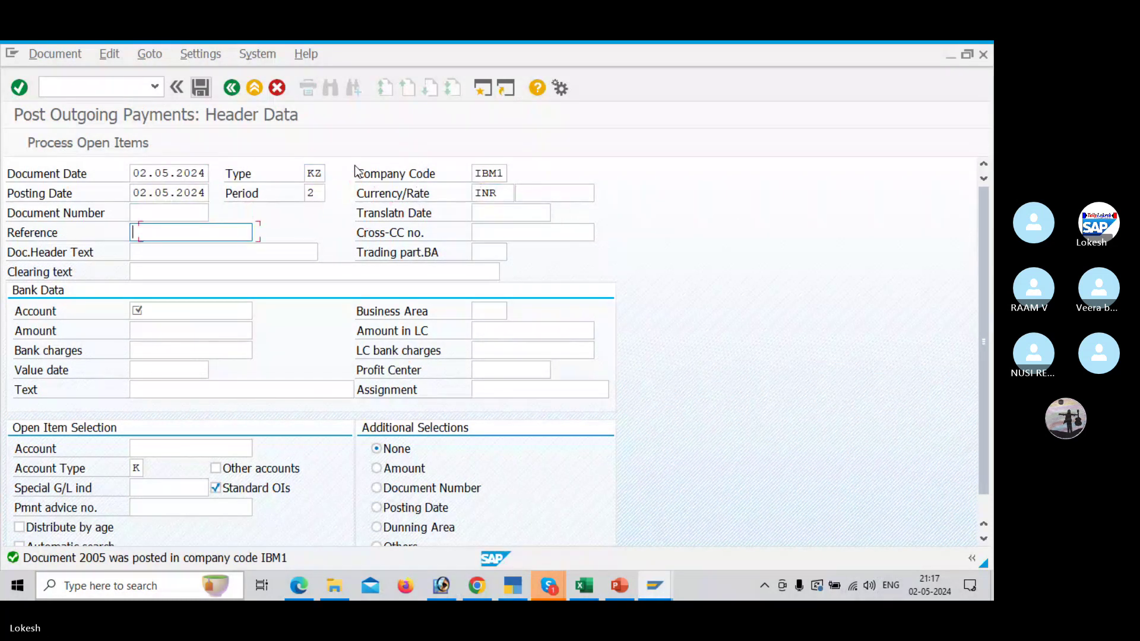